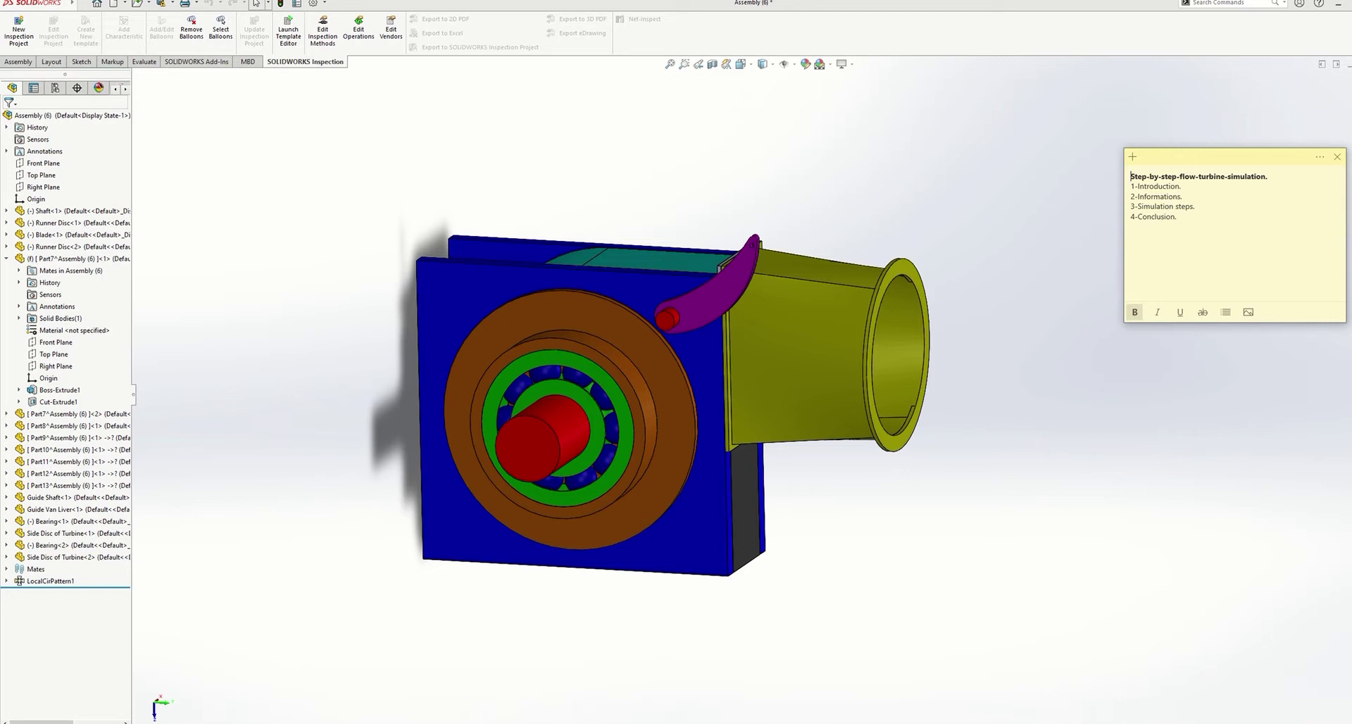
Step: Close the sticky note and load the SOLIDWORKS Flow Simulation 2021 add-in
click(1336, 158)
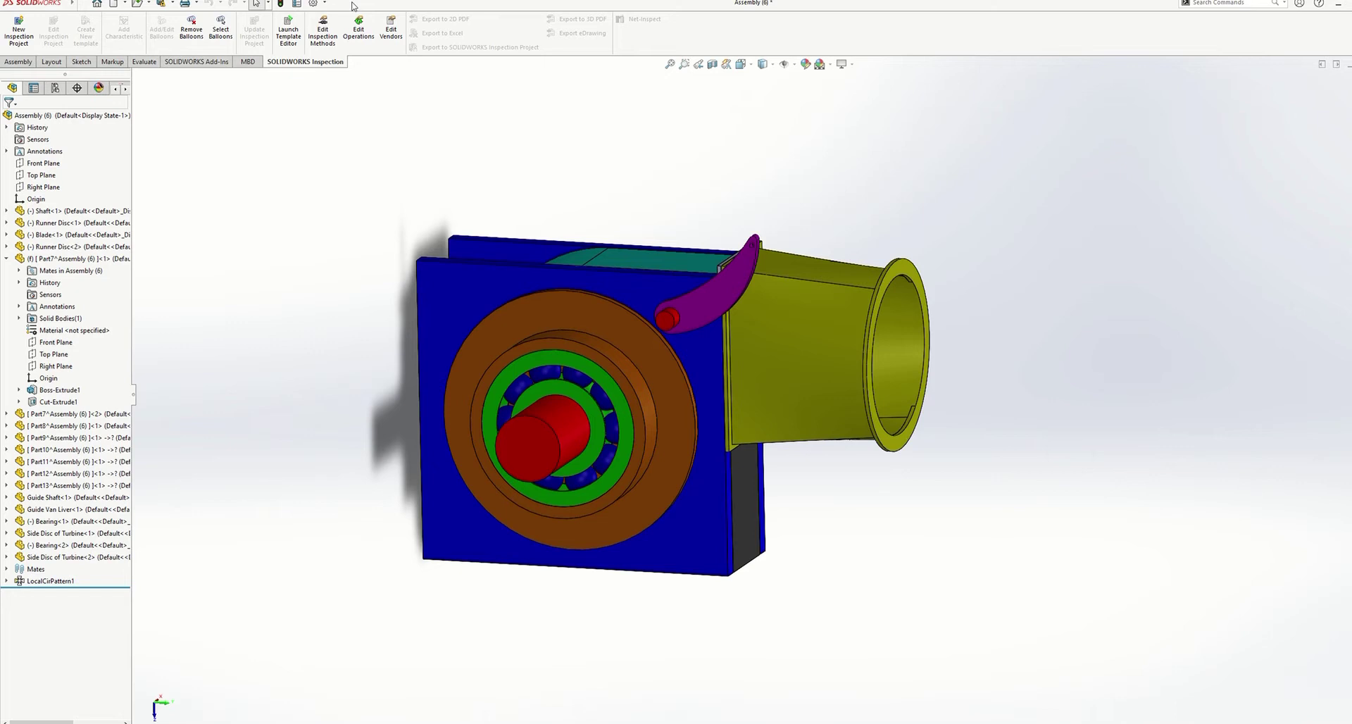
click(324, 4)
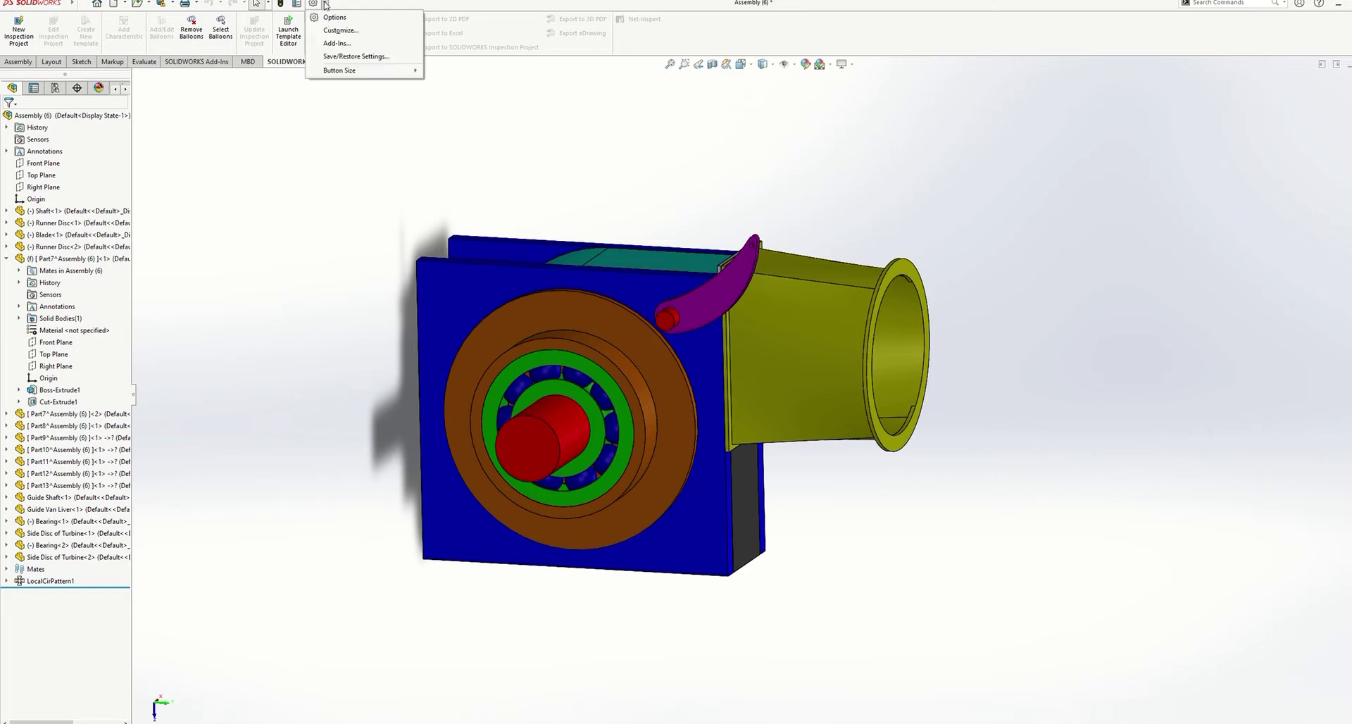
click(330, 44)
scroll(335, 211, down, 2)
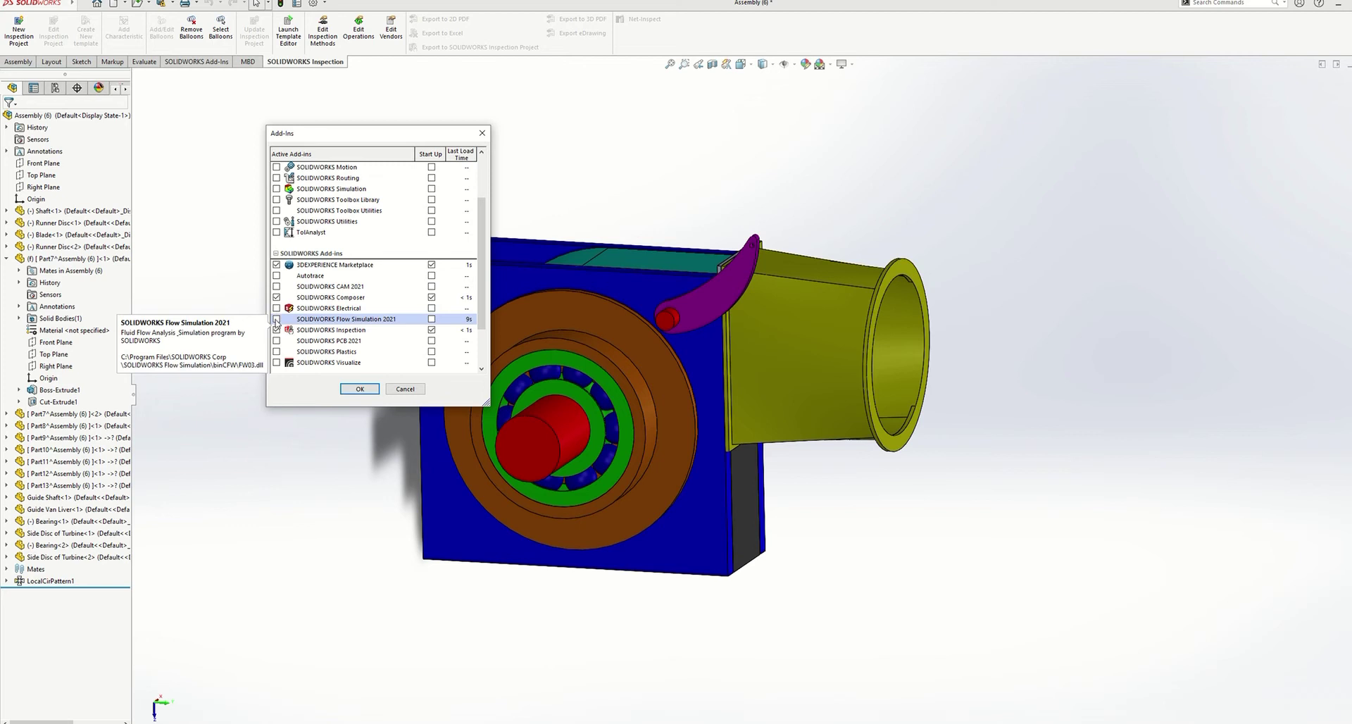
click(276, 320)
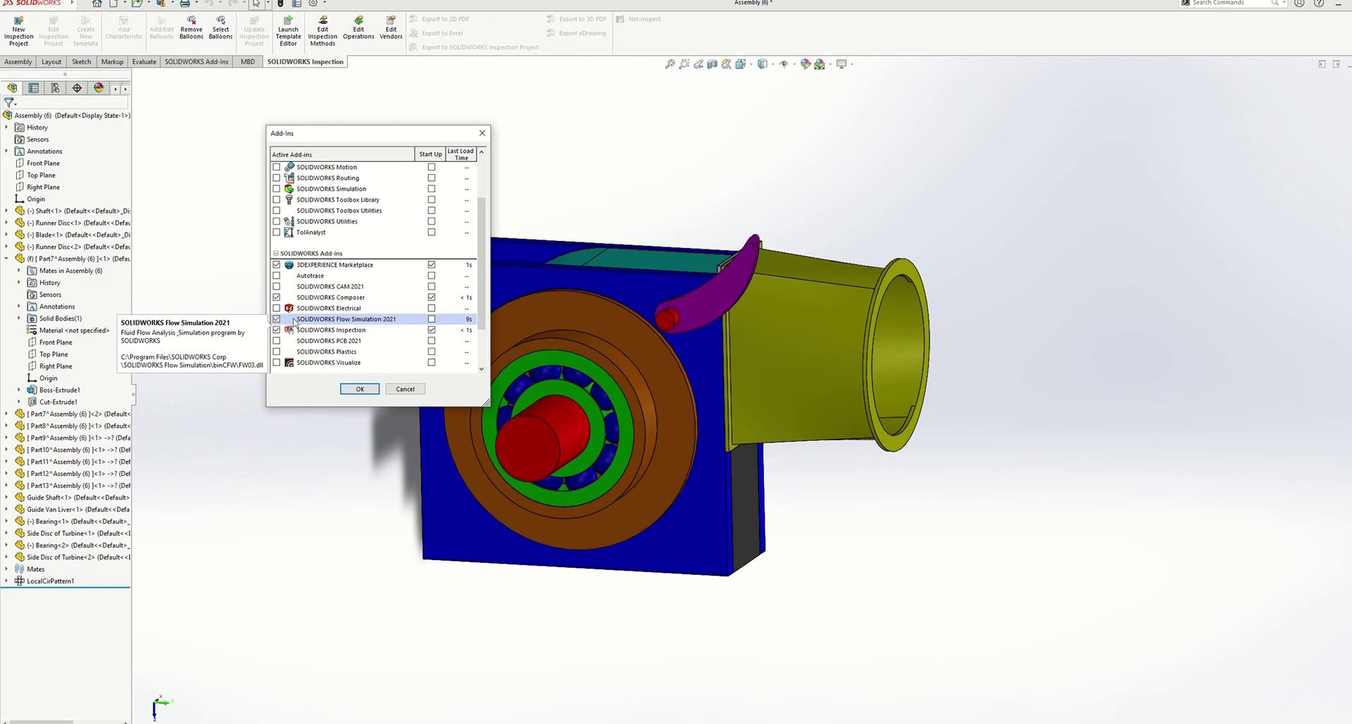
click(359, 389)
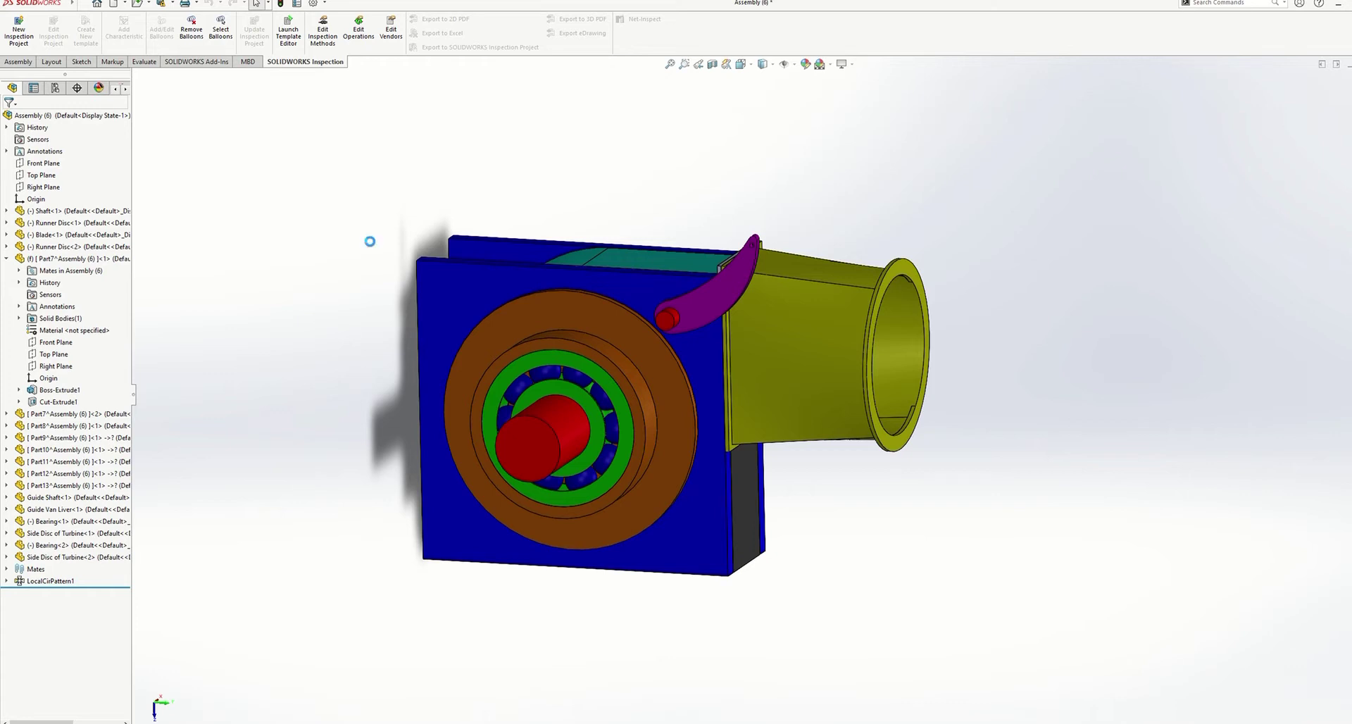
key(Return)
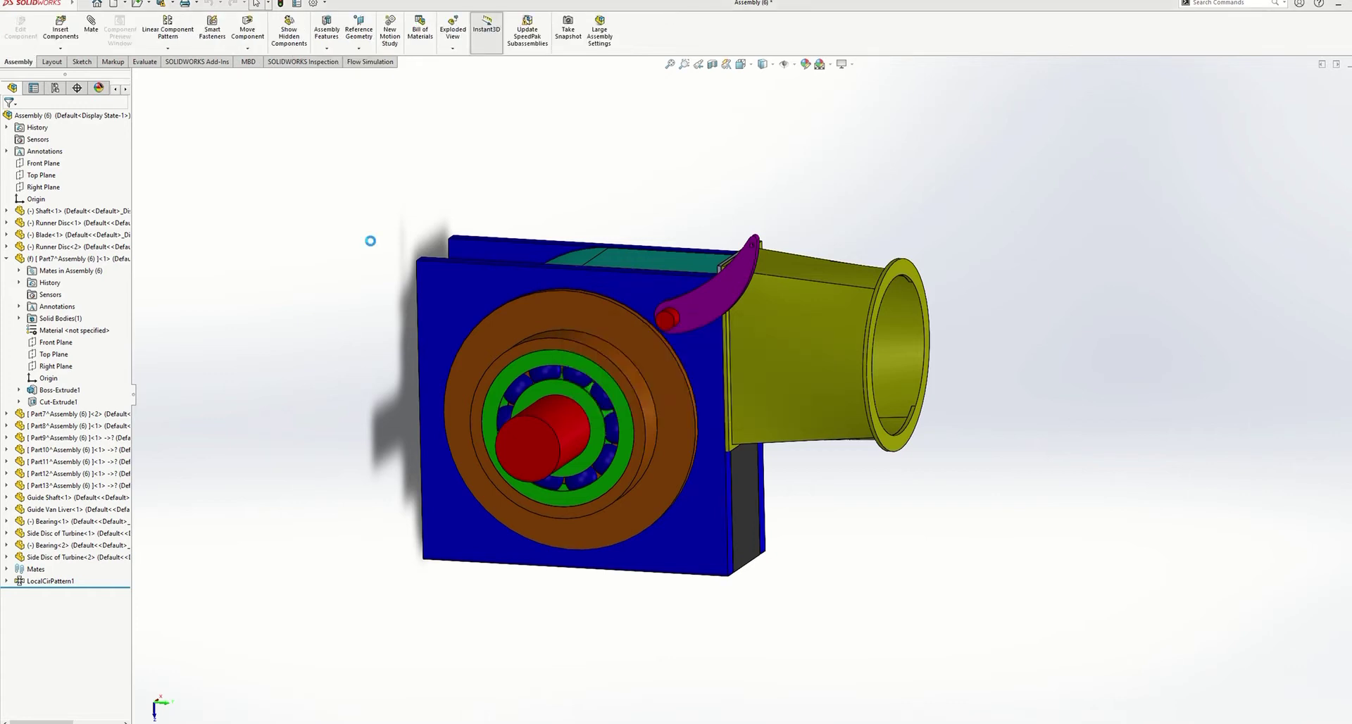
Step: Start a flow project with the Wizard, name it "Project(2) fluid" plus a first name, and choose the SI (m-kg-s) unit system
click(379, 64)
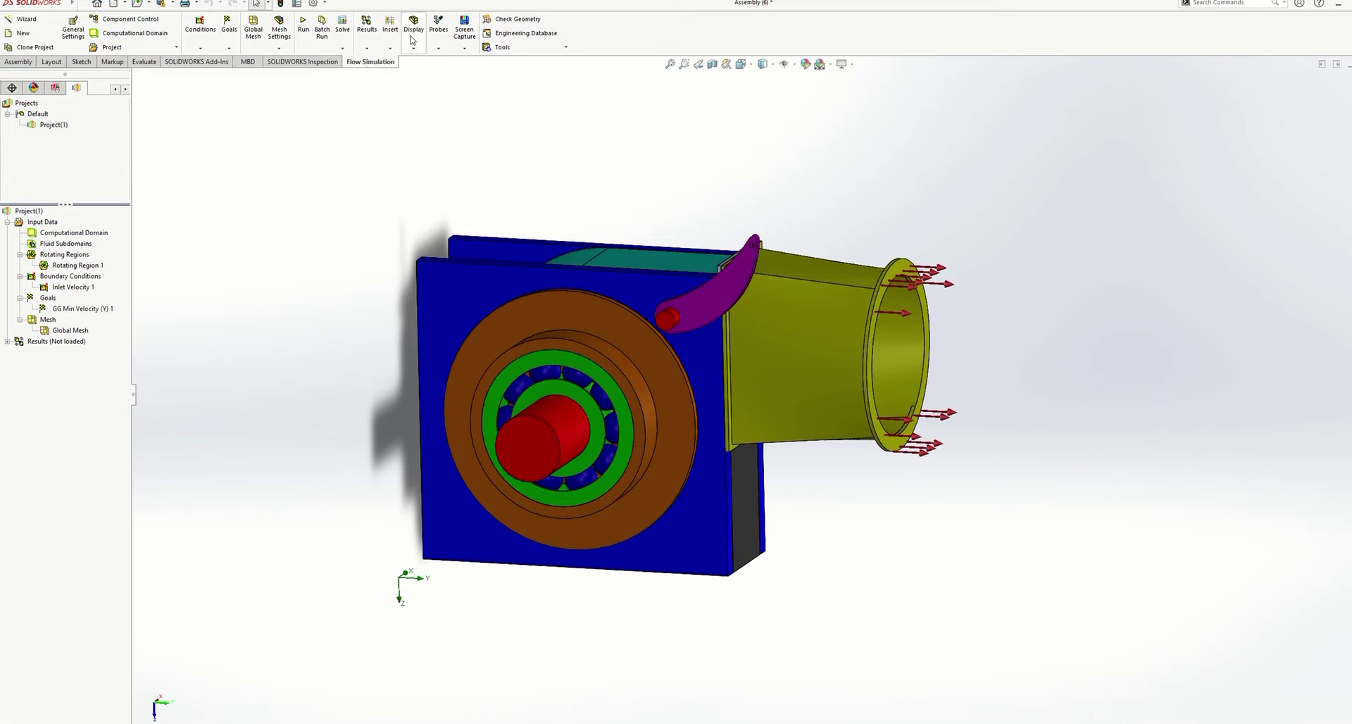
click(19, 20)
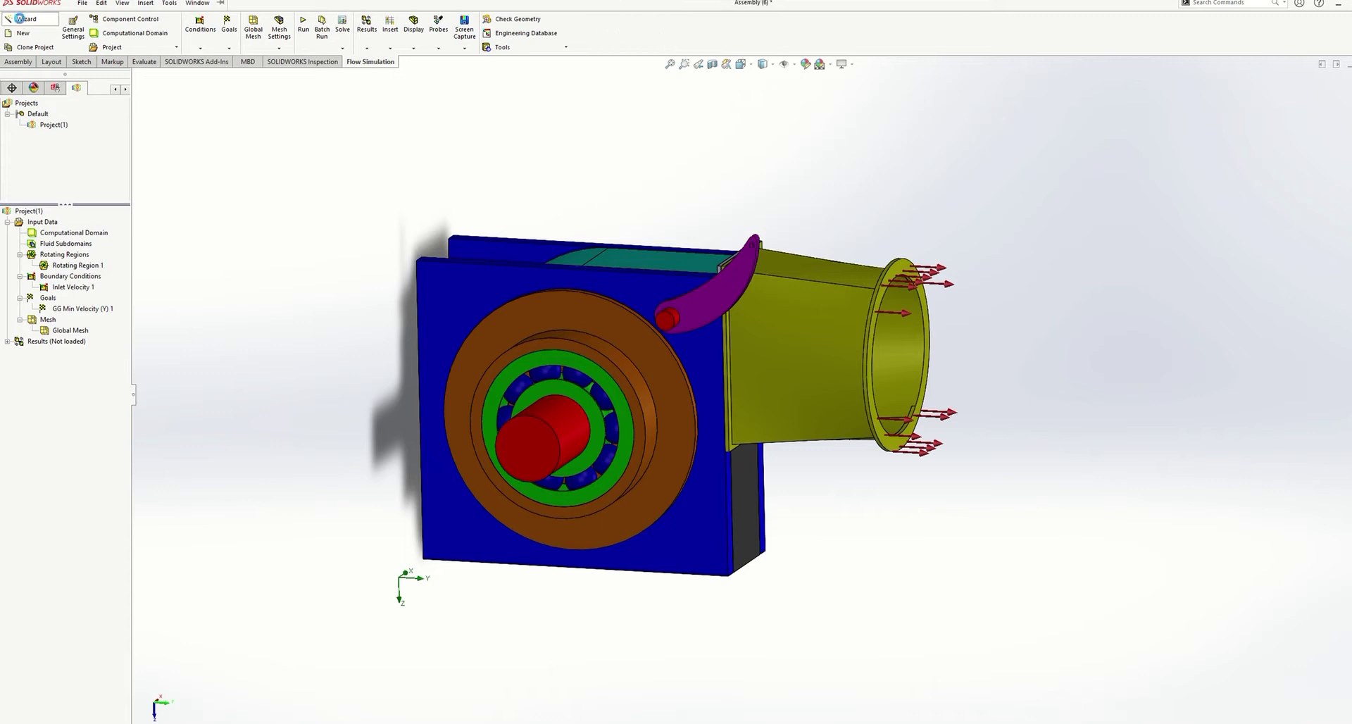
key(BackSpace)
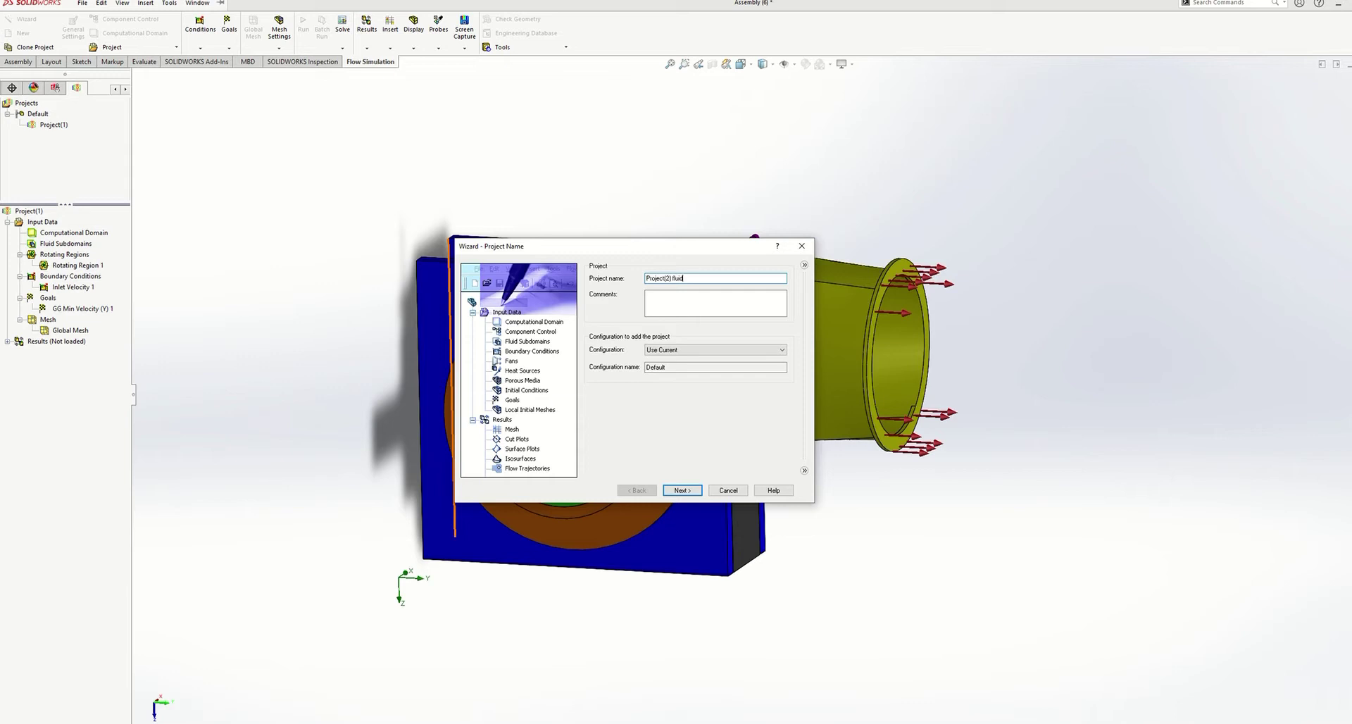
text(na)
click(683, 491)
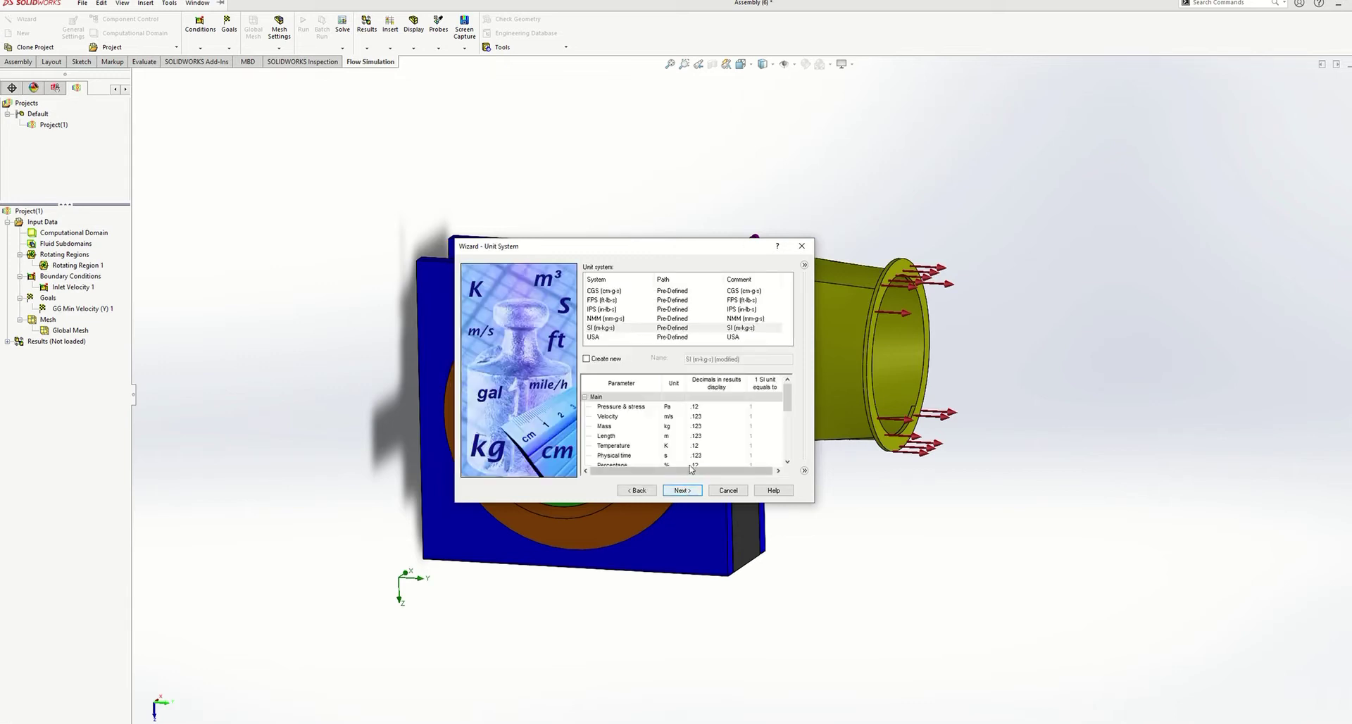
click(673, 328)
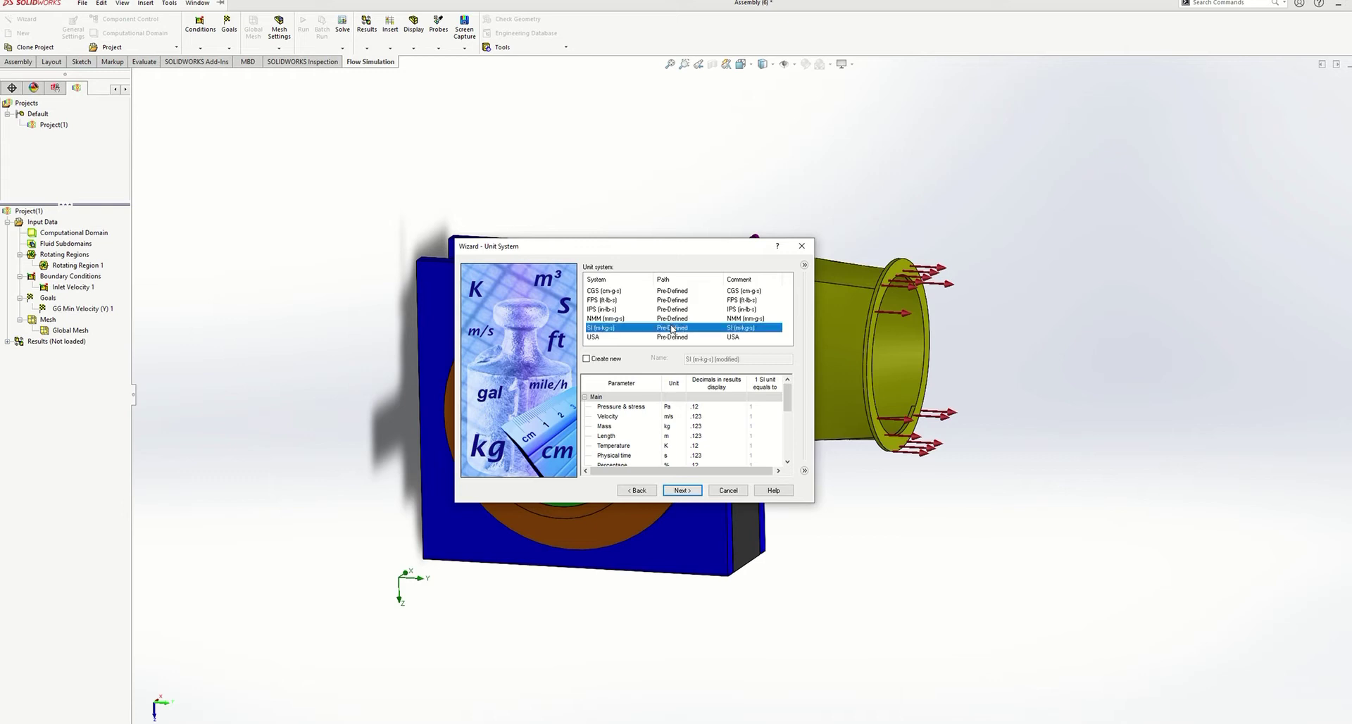
click(682, 491)
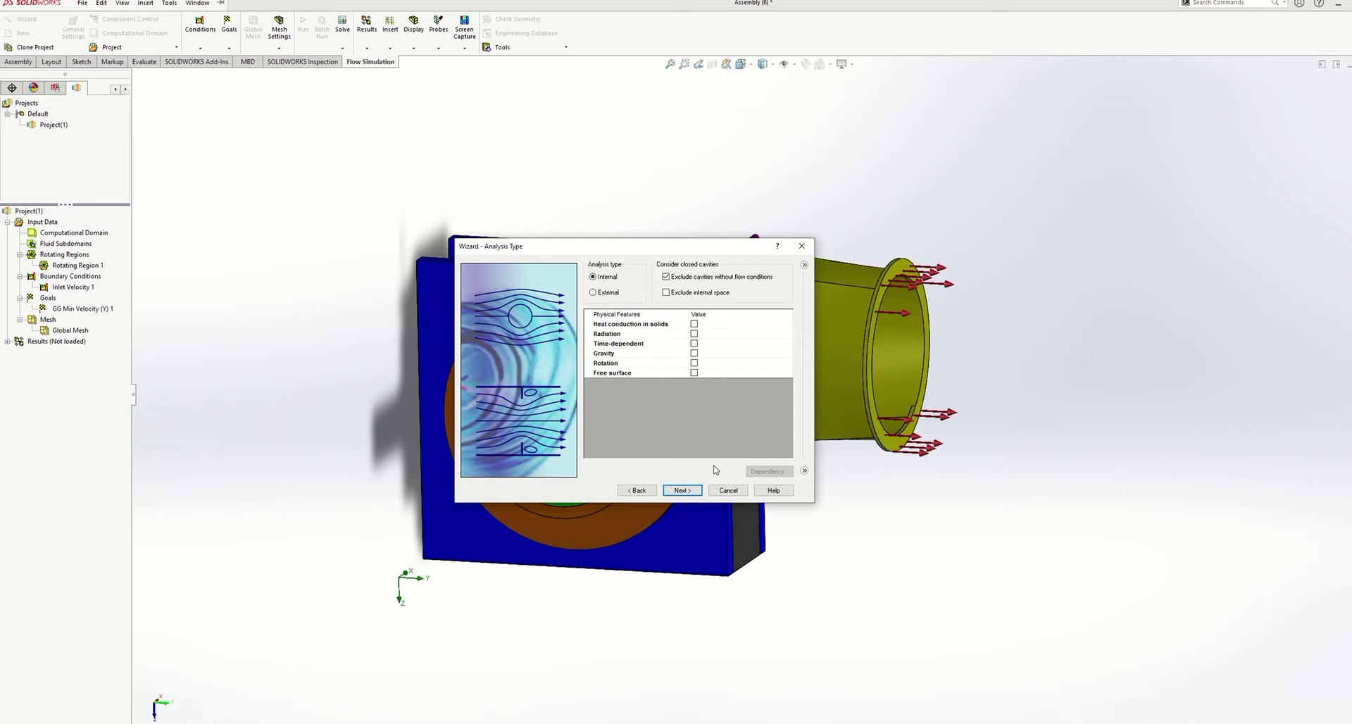
Step: Set the analysis type to External and enable the Gravity and Rotation physical features
click(593, 293)
click(696, 353)
click(696, 353)
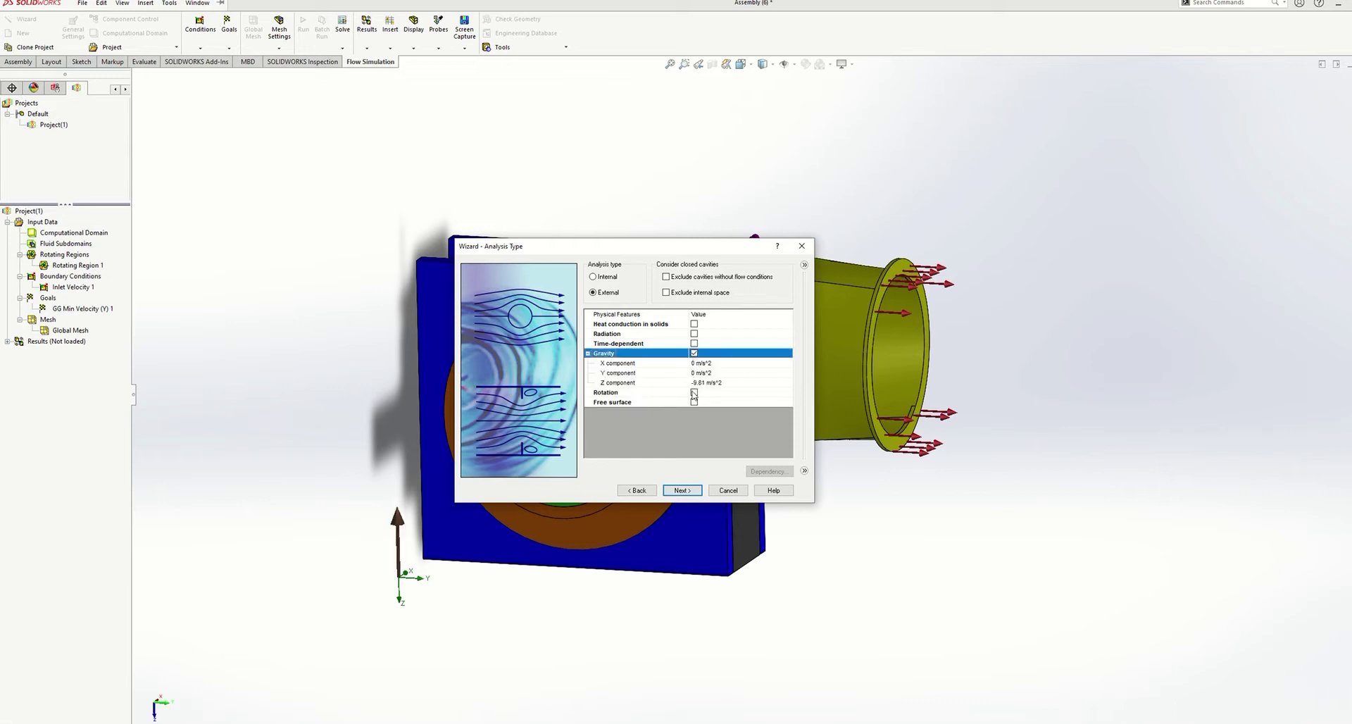
click(695, 393)
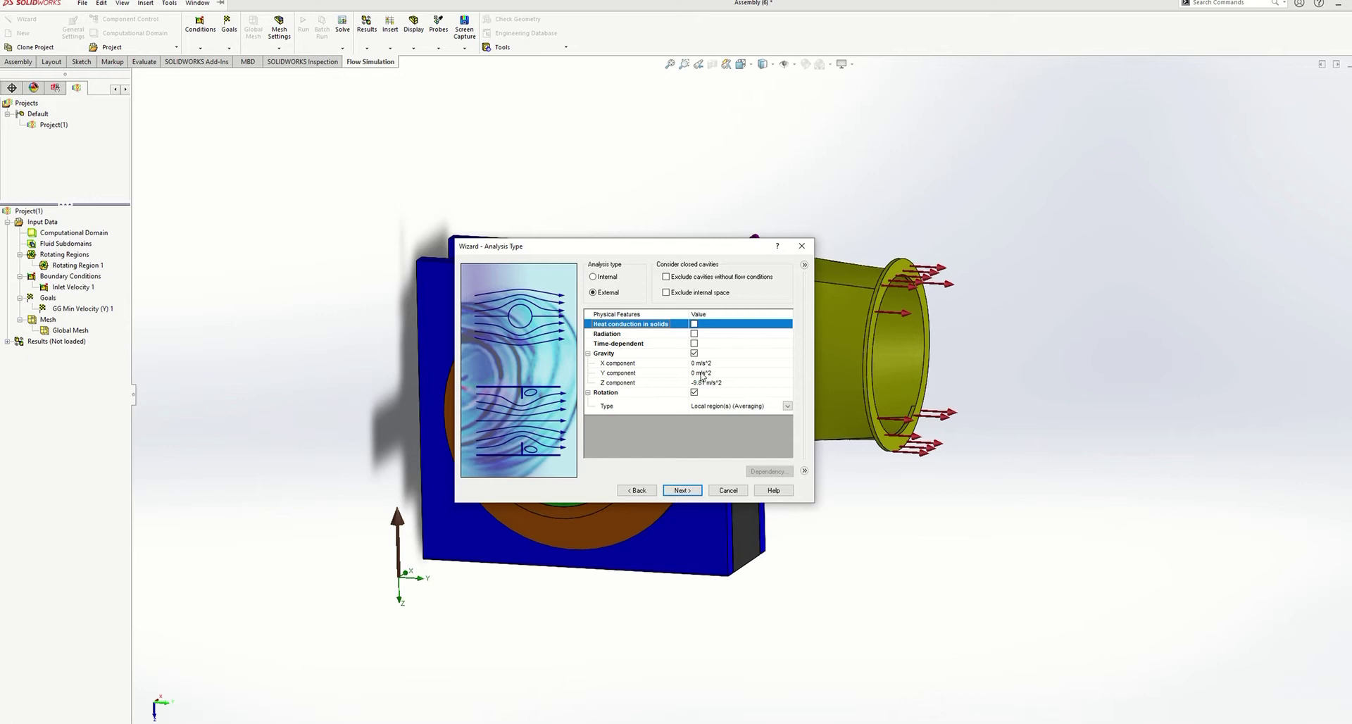
Step: Set the gravity Z component to 0 and the Y component to -9.81 m/s^2, and accept the analysis type settings
double_click(700, 382)
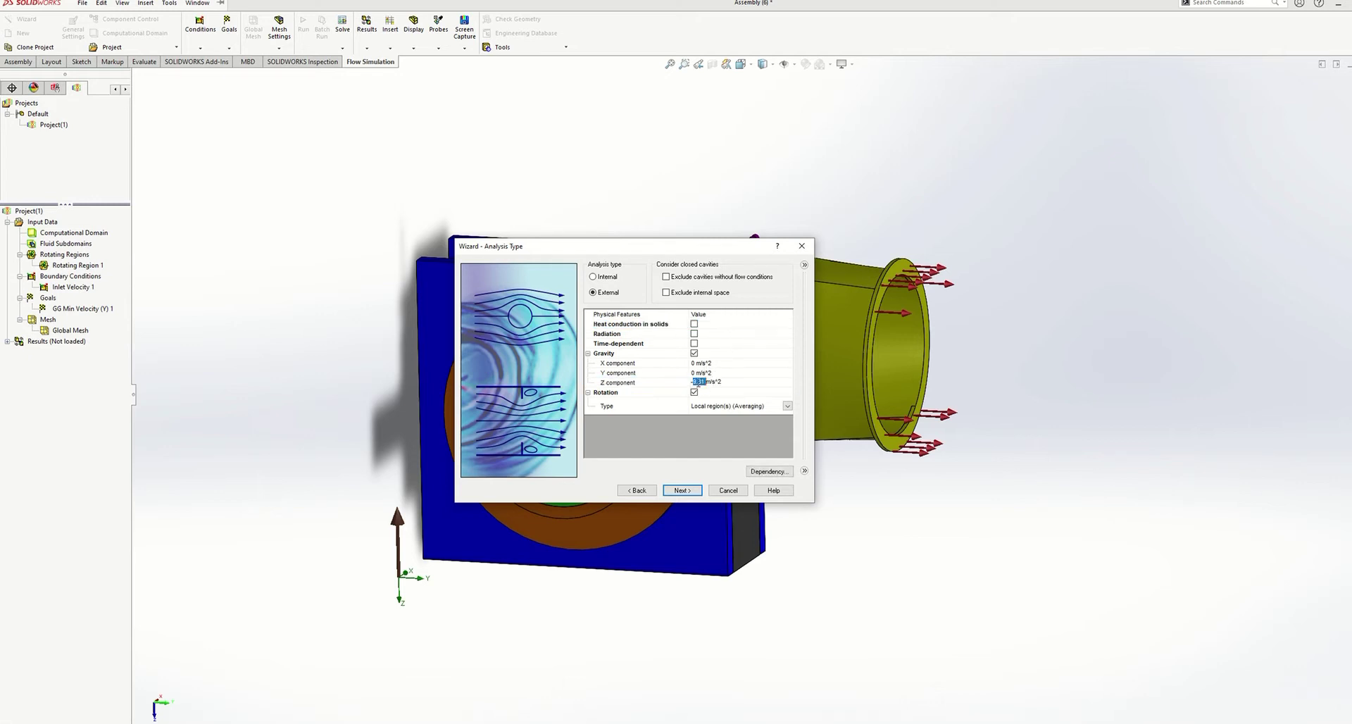
text(0)
click(695, 374)
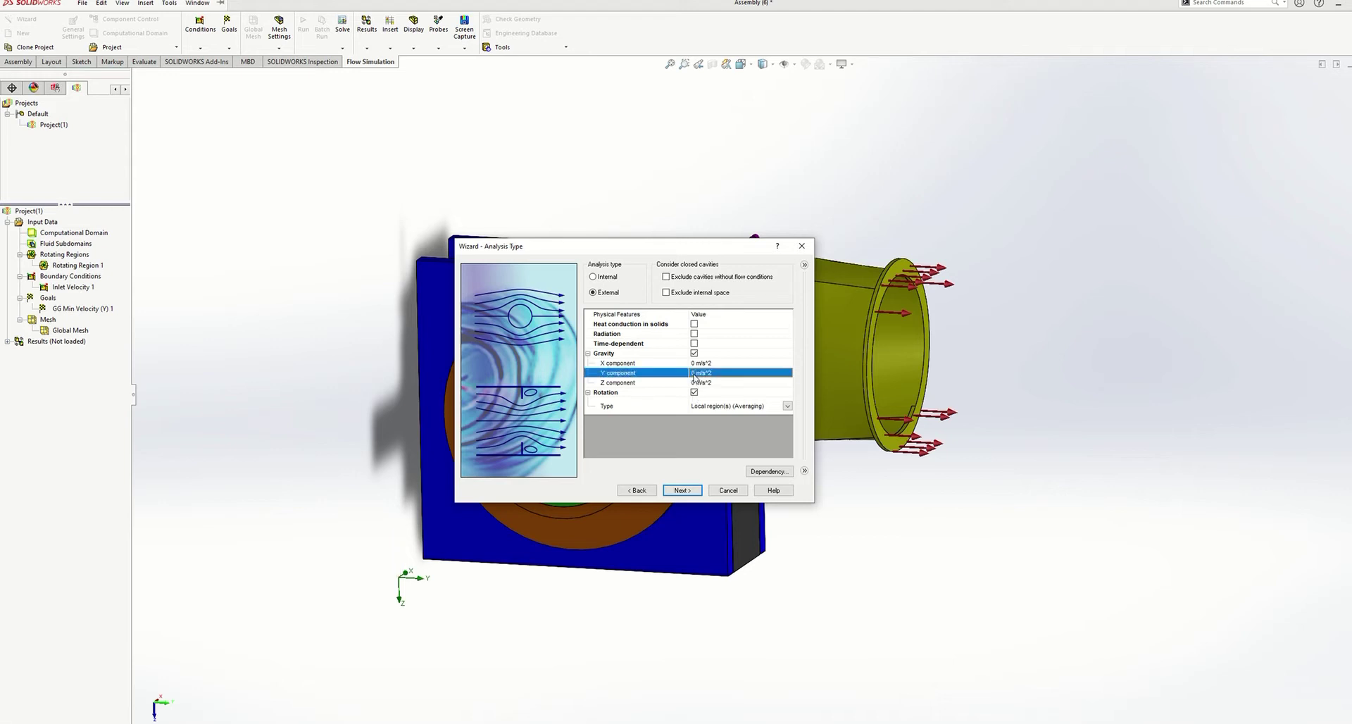
click(694, 374)
text(-)
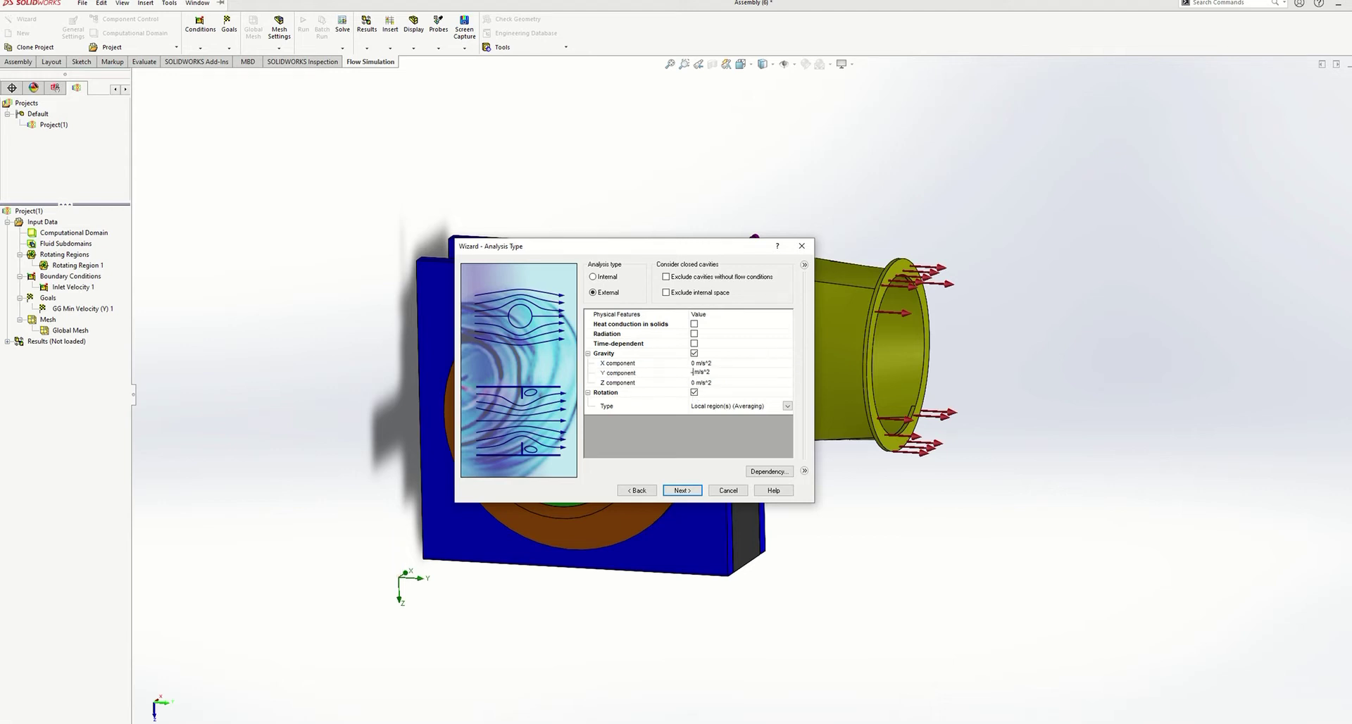
text(9.81)
click(701, 425)
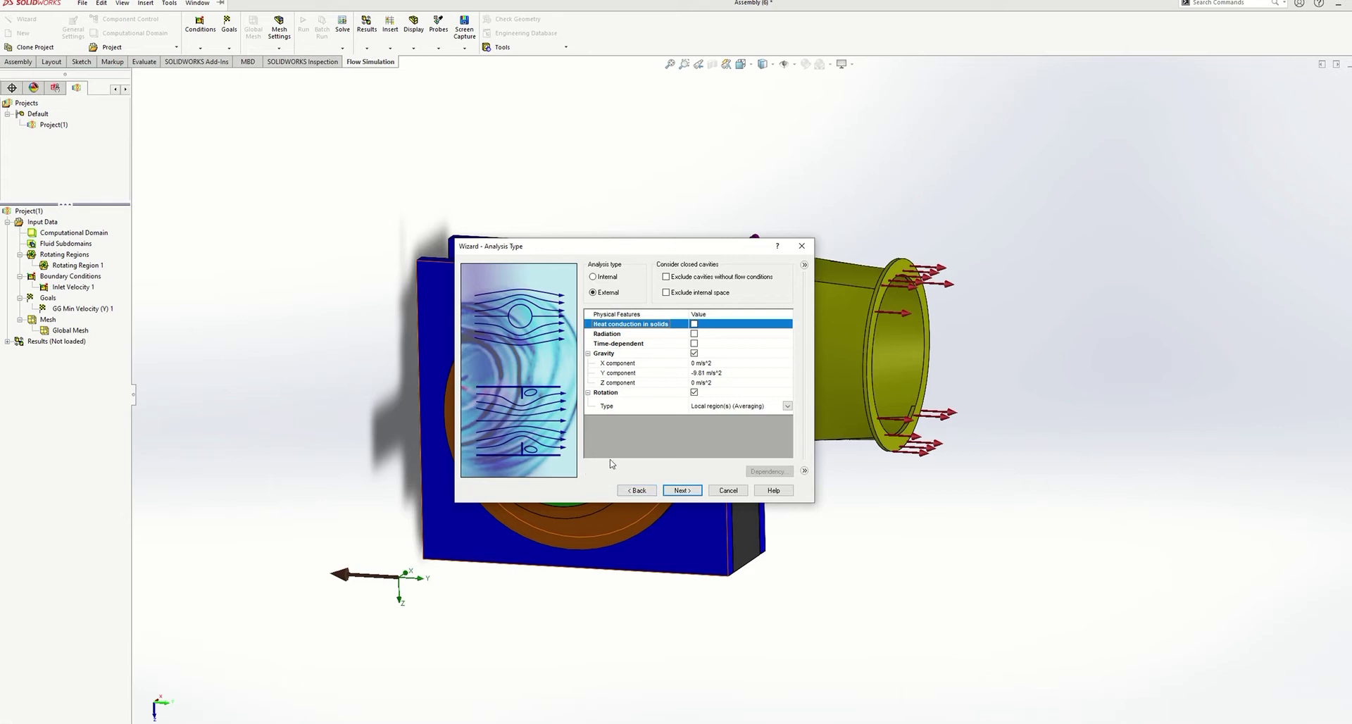
click(681, 491)
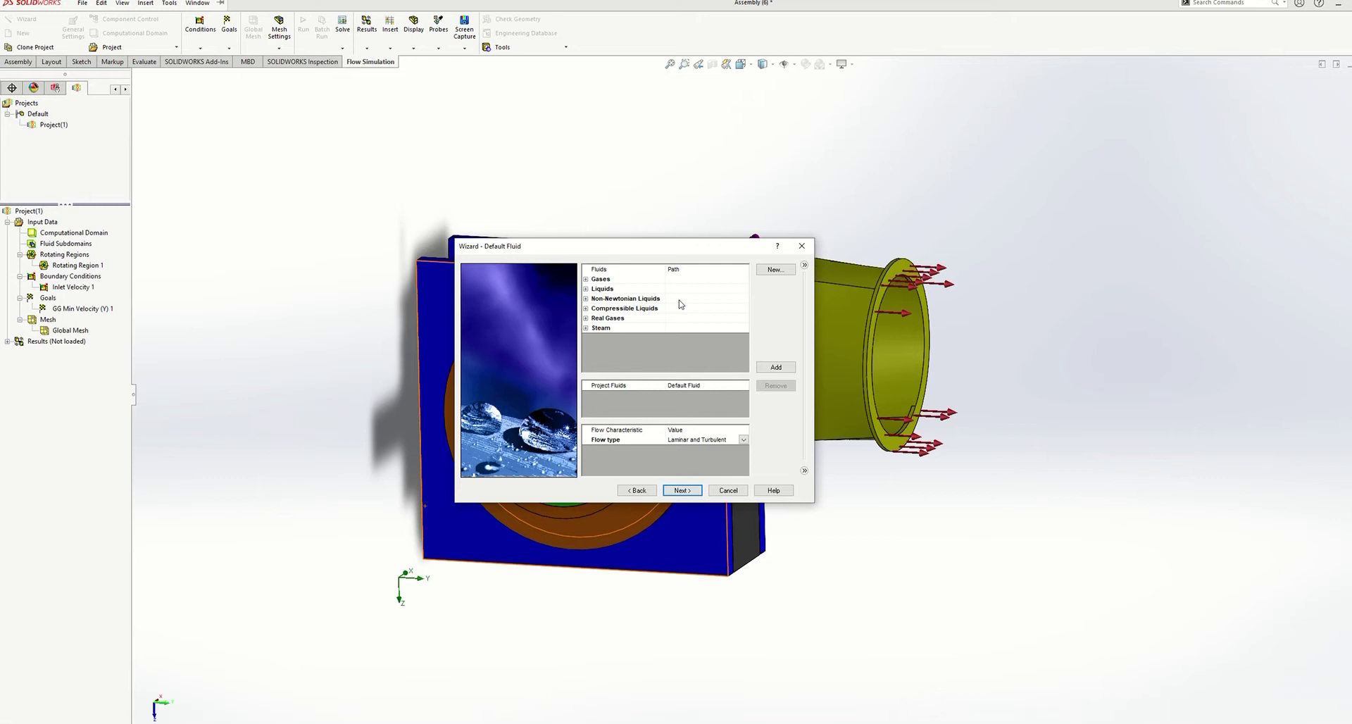
Step: Add the liquid Water as the project fluid with Cavitation enabled, and accept the default wall conditions
click(585, 288)
scroll(620, 317, down, 4)
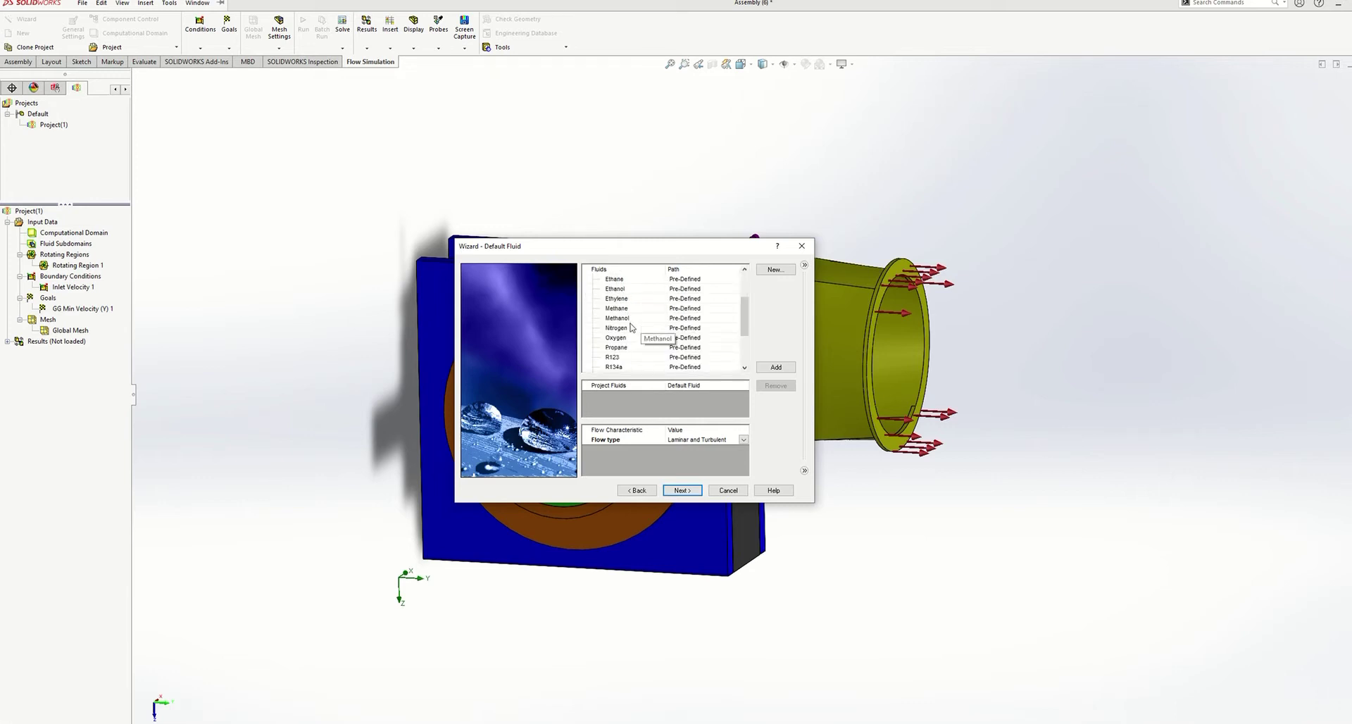
click(626, 338)
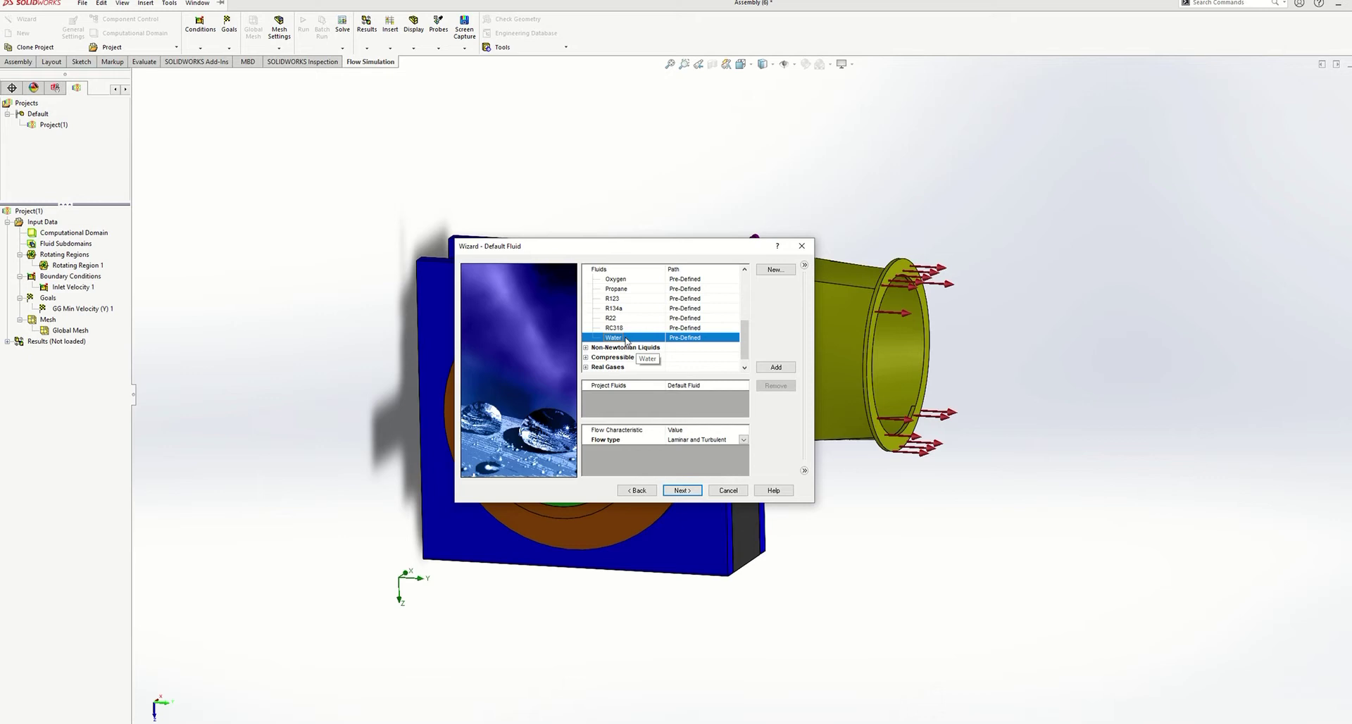
double_click(626, 338)
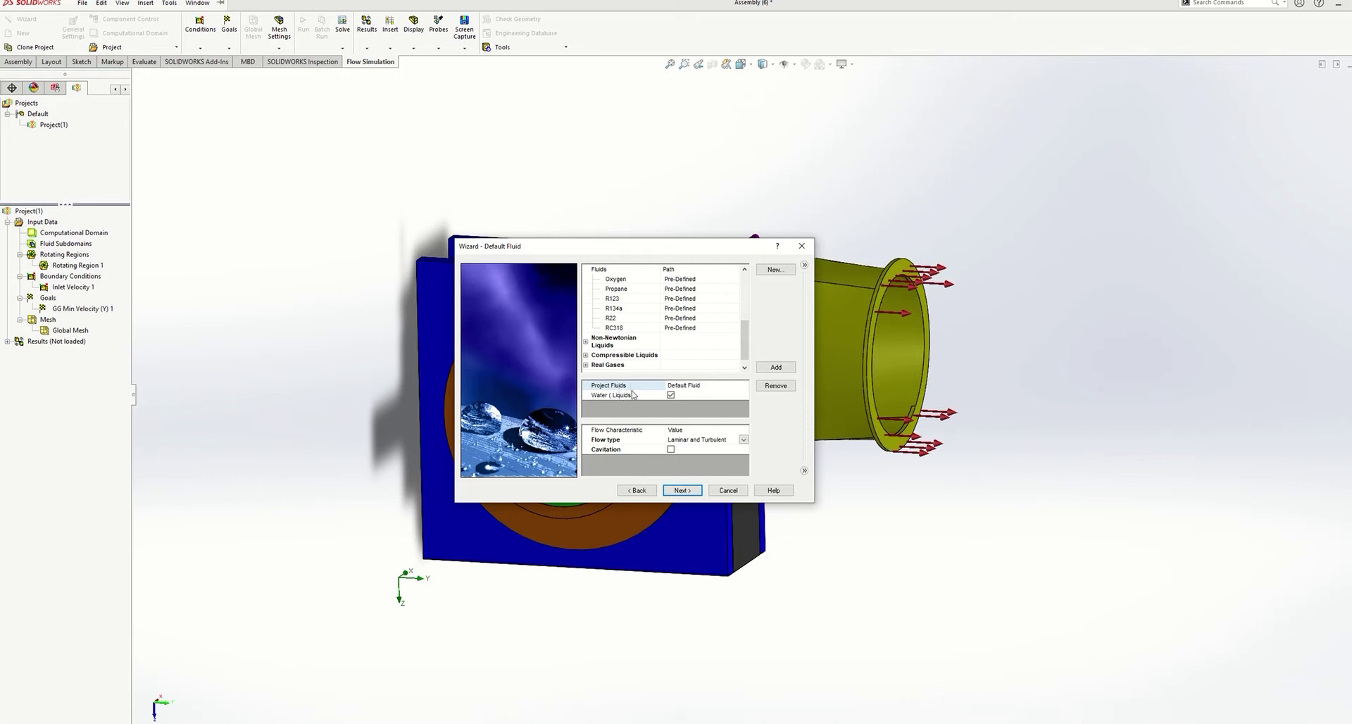
click(671, 450)
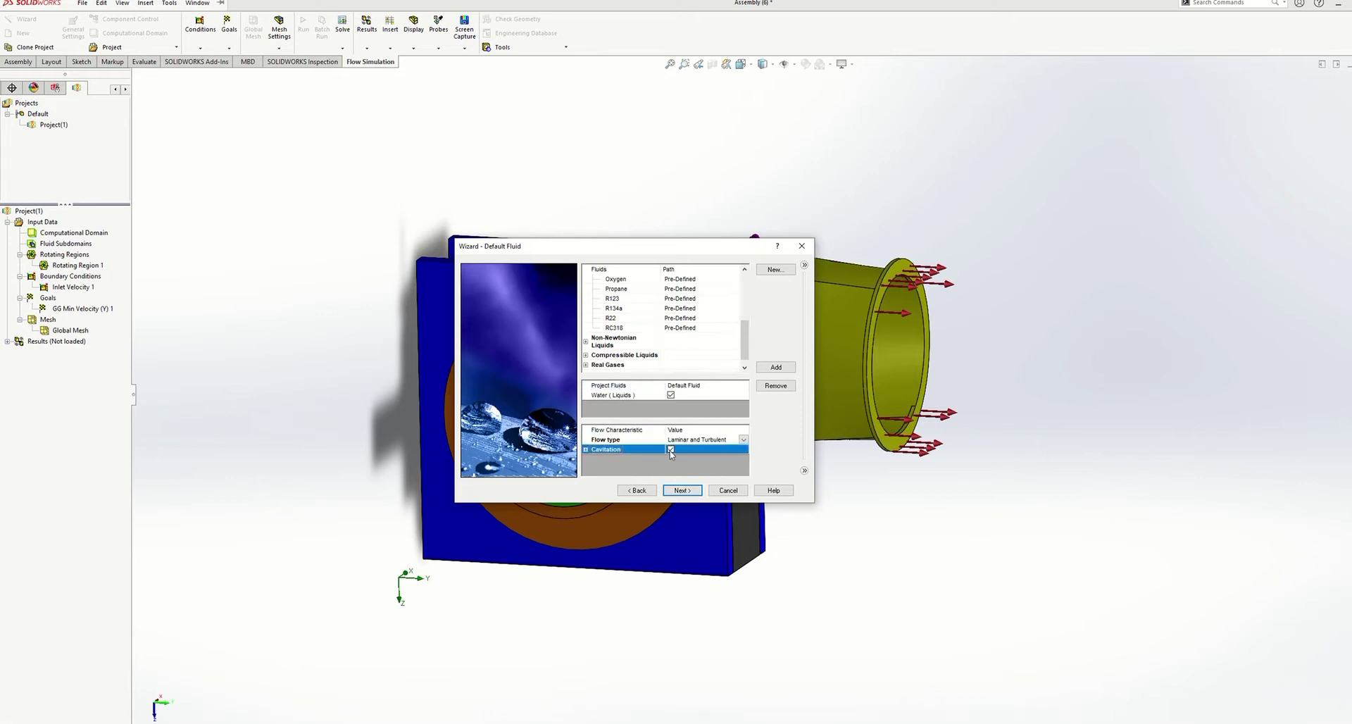
click(679, 492)
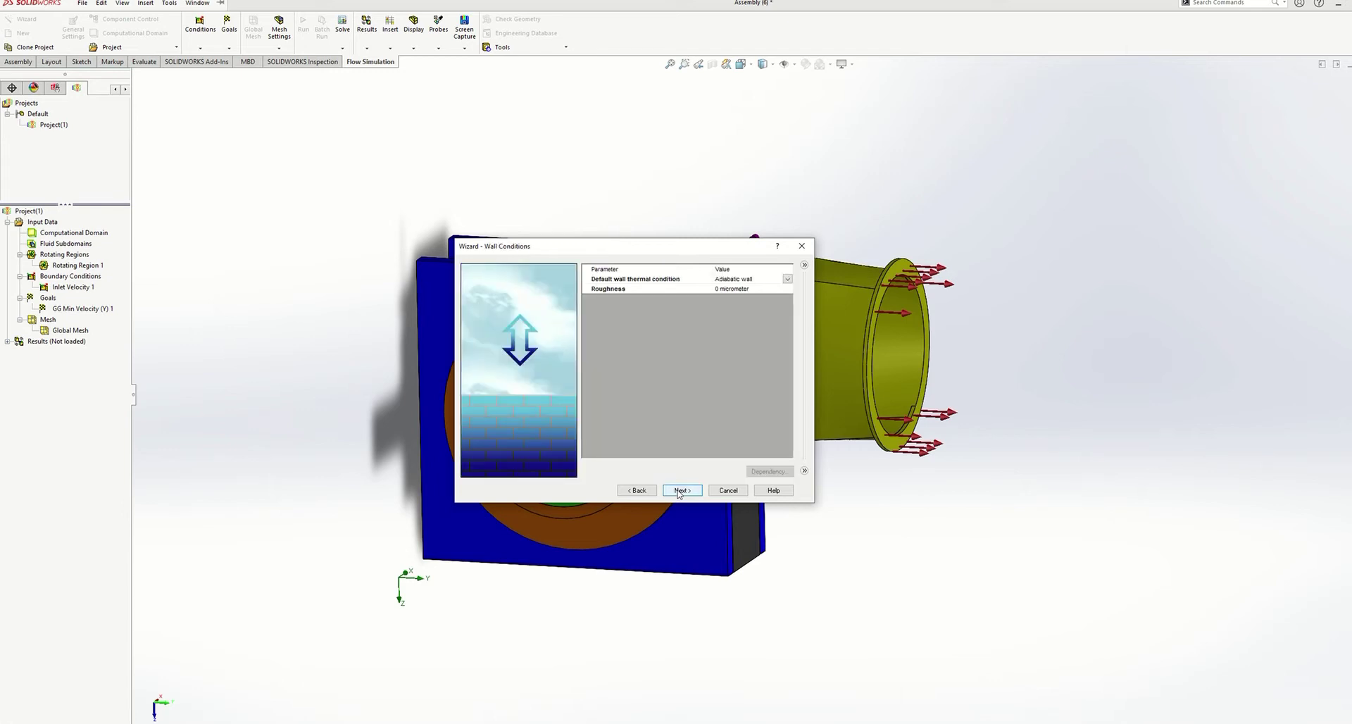
click(680, 492)
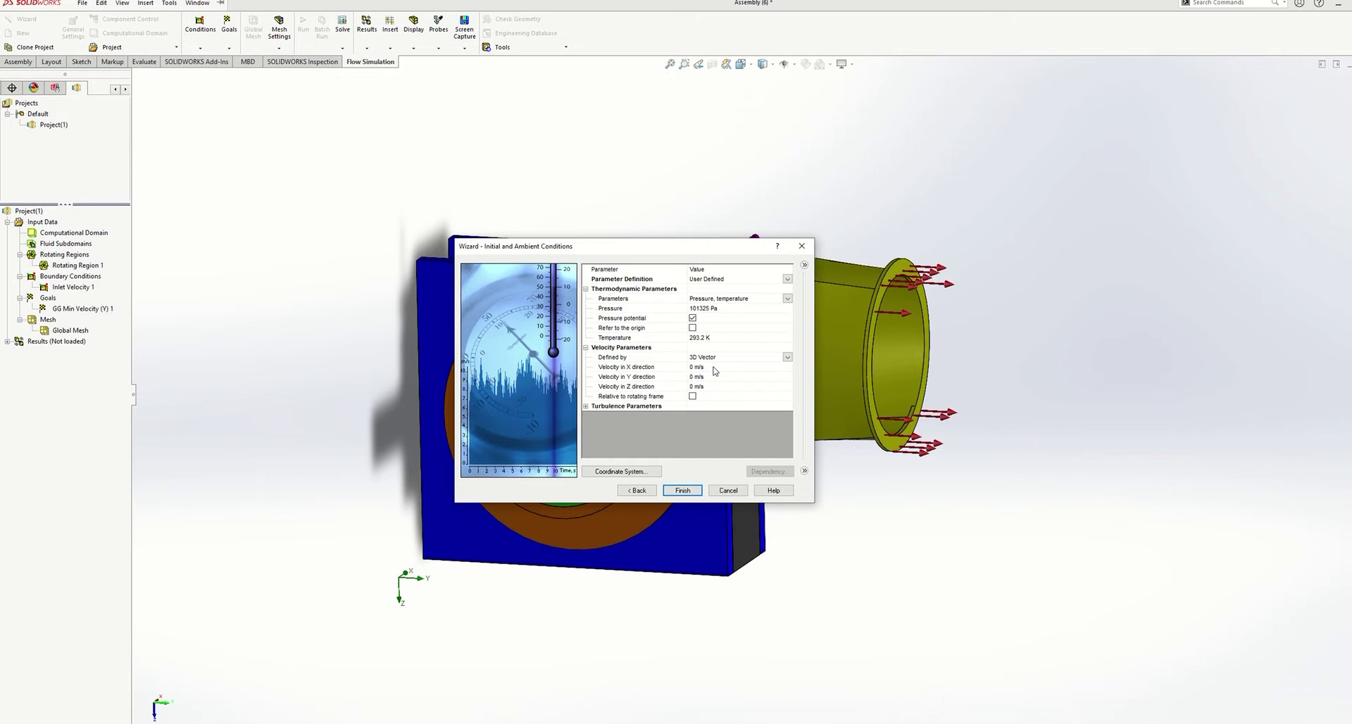
Step: Set the initial velocity in the Y direction to -100 m/s and finish the project wizard
click(694, 376)
double_click(694, 376)
text(-100)
click(698, 440)
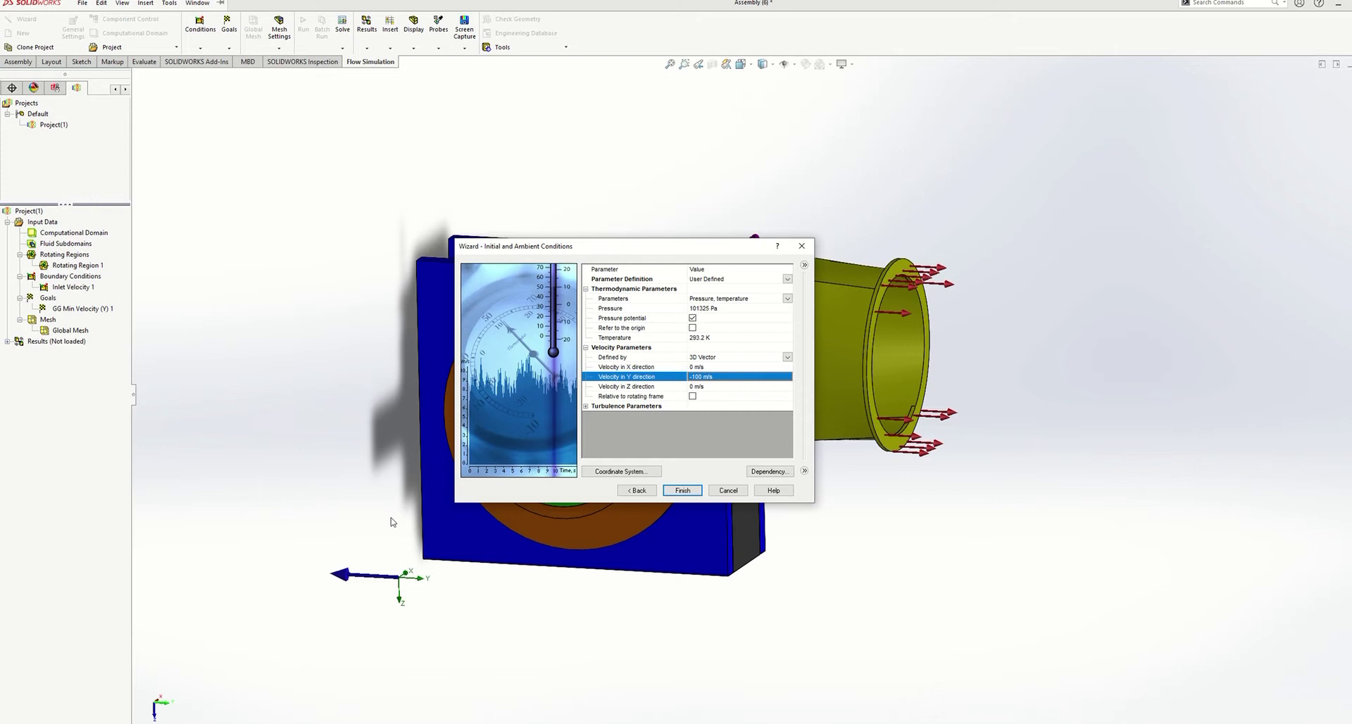
click(682, 491)
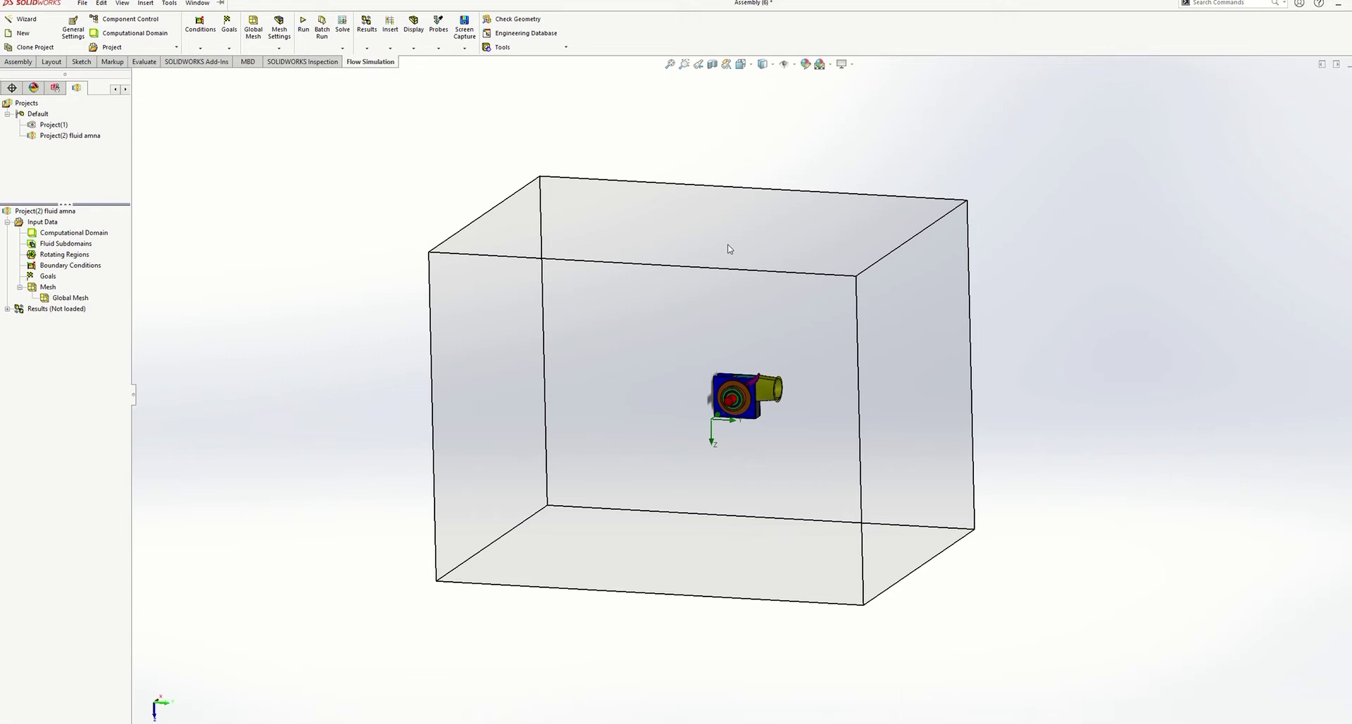
Step: Edit the computational domain definition and set its X max limit to 0.271611769 m
right_click(76, 233)
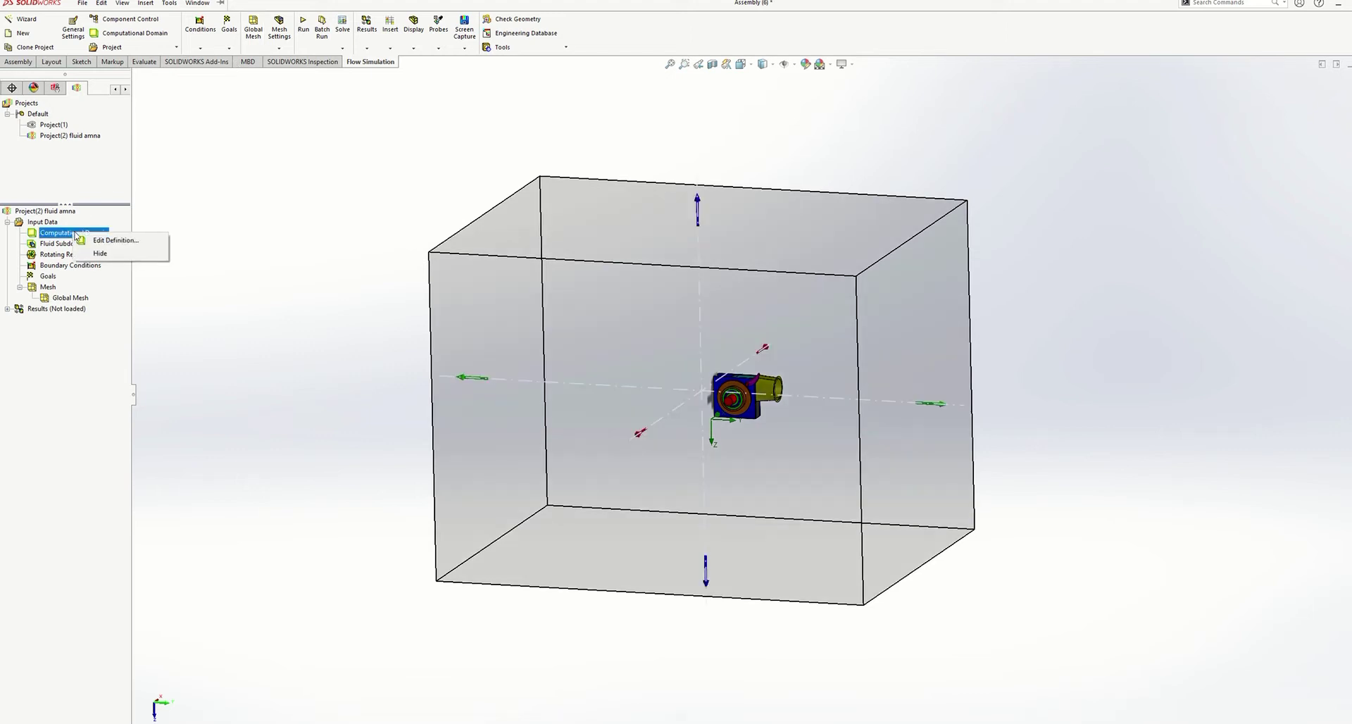
click(111, 241)
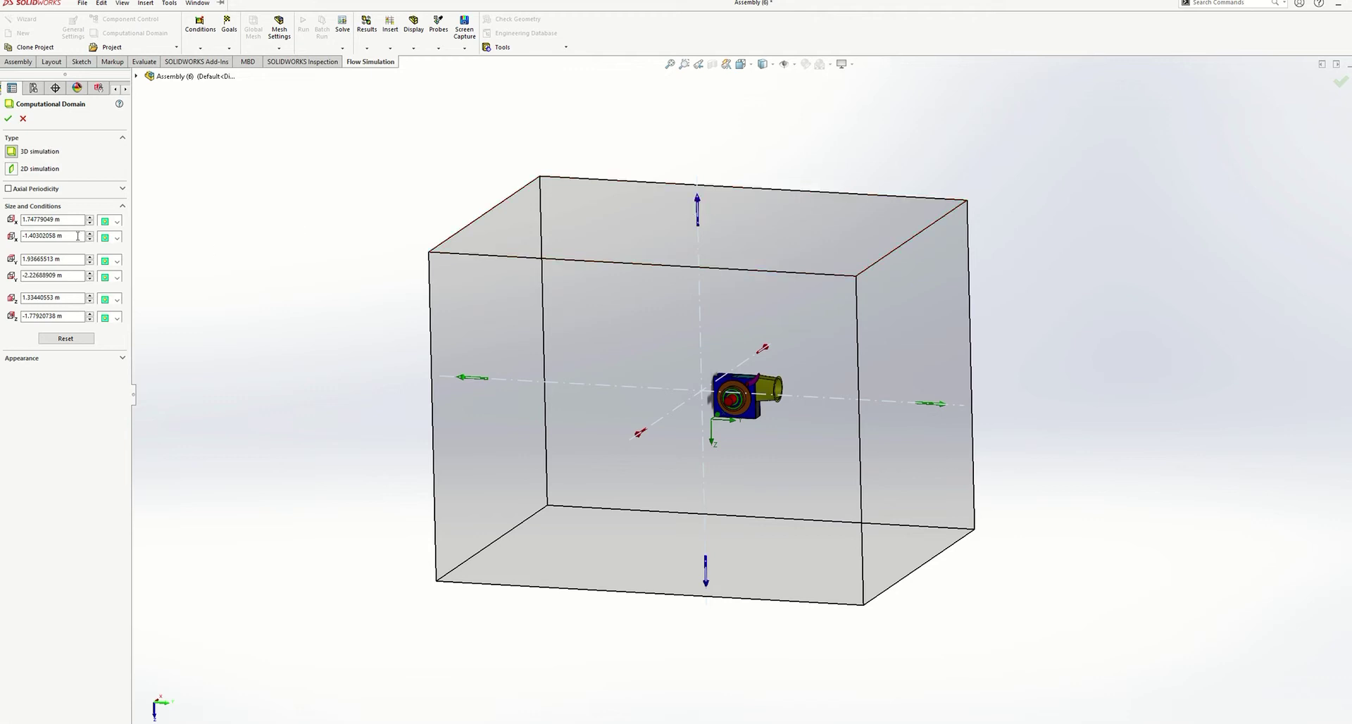
drag(52, 220, 10, 220)
text(0.2716117685)
key(Return)
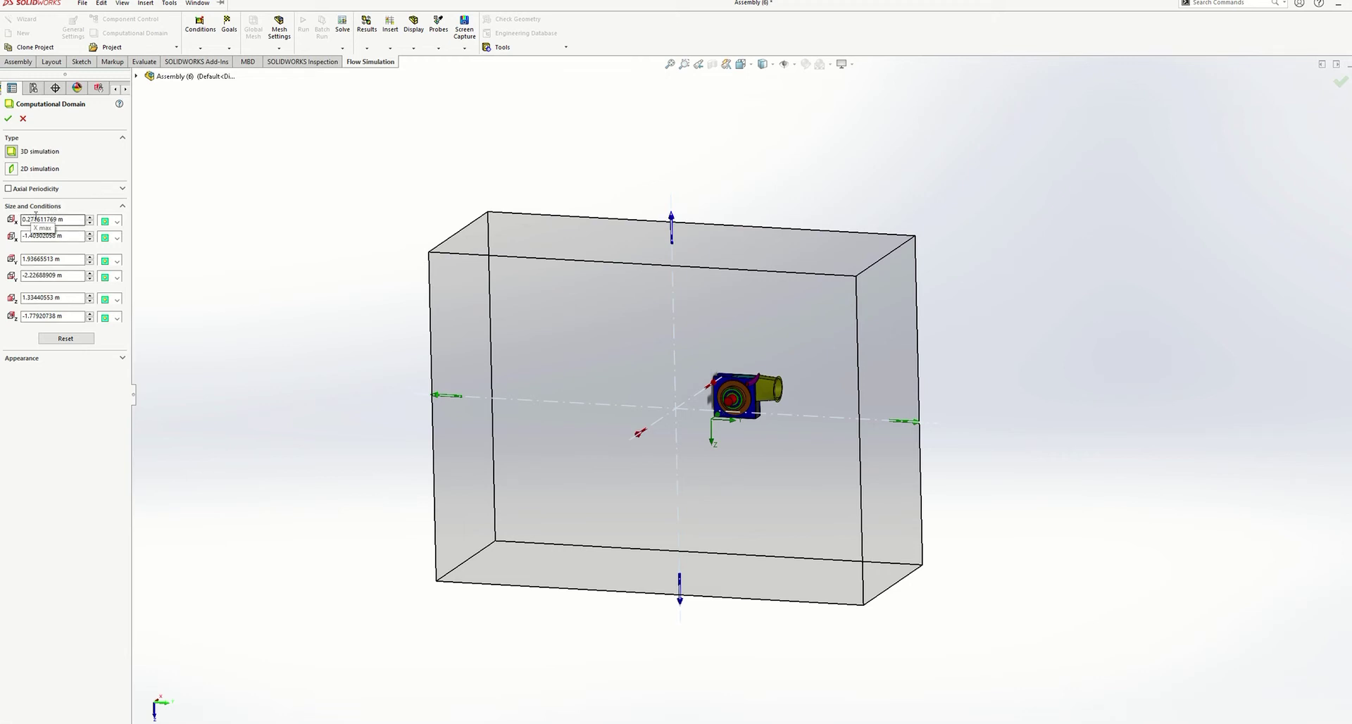
Step: Set the computational domain's X min limit to 0.0680275132 m
drag(58, 236, 28, 236)
key(BackSpace)
key(BackSpace)
key(BackSpace)
text(0)
text(,0)
text(6)
text(80)
text(2)
text(7)
text(5132)
key(Return)
Step: Set the computational domain's Y max limit to 0.600467165 m and its Y min limit to 0 m
click(53, 258)
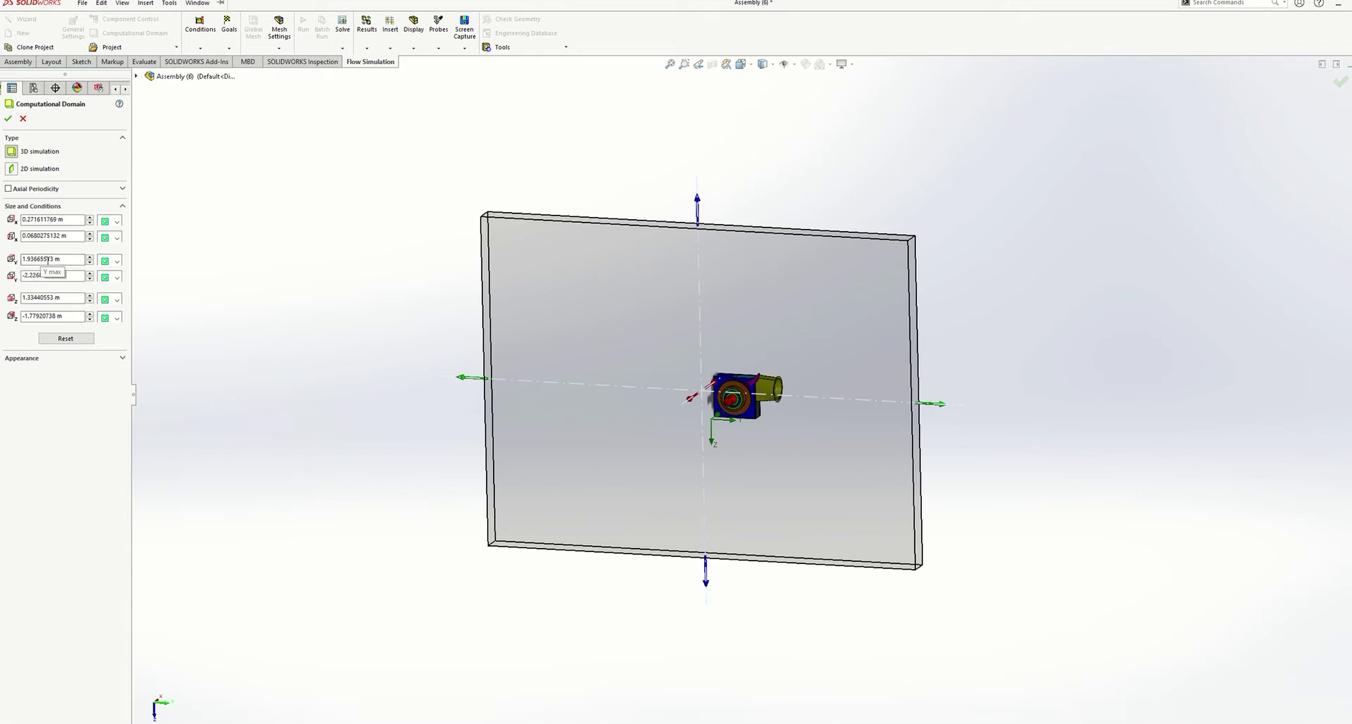
double_click(52, 259)
text(0,600467165)
click(59, 276)
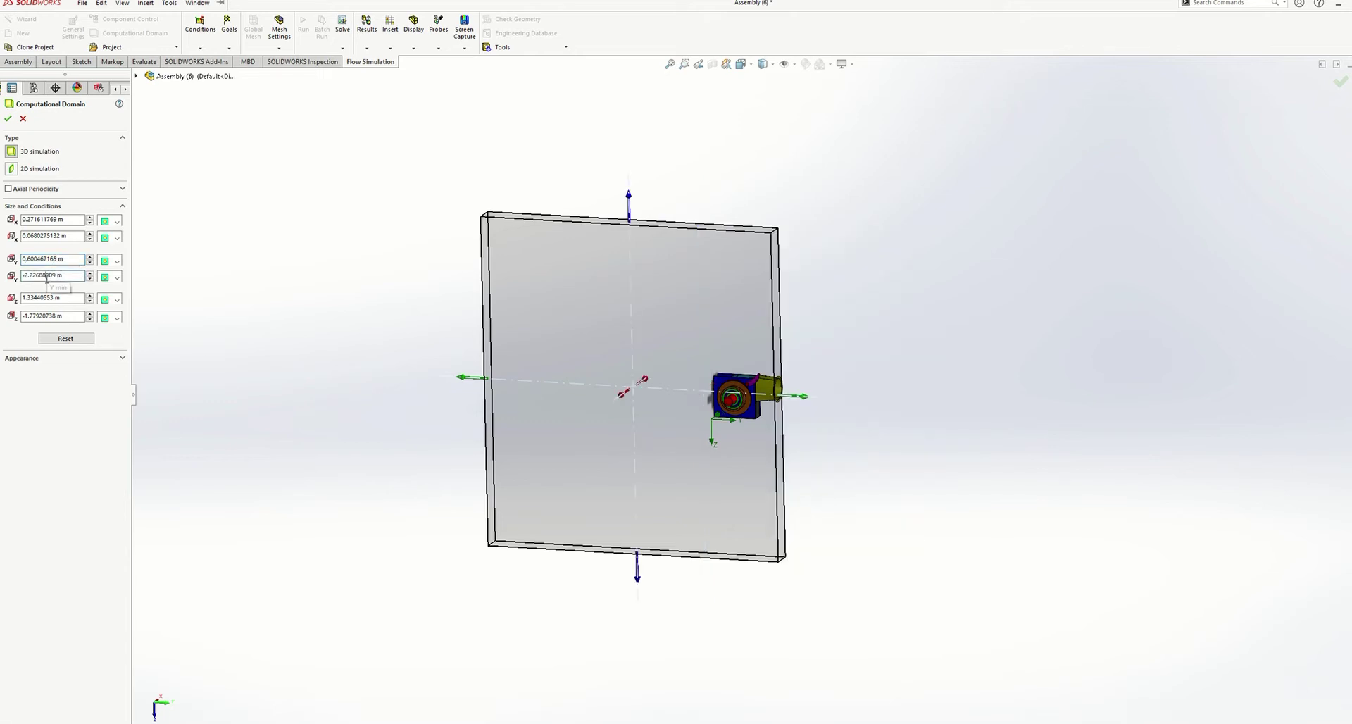
drag(59, 275, 20, 277)
text(0m)
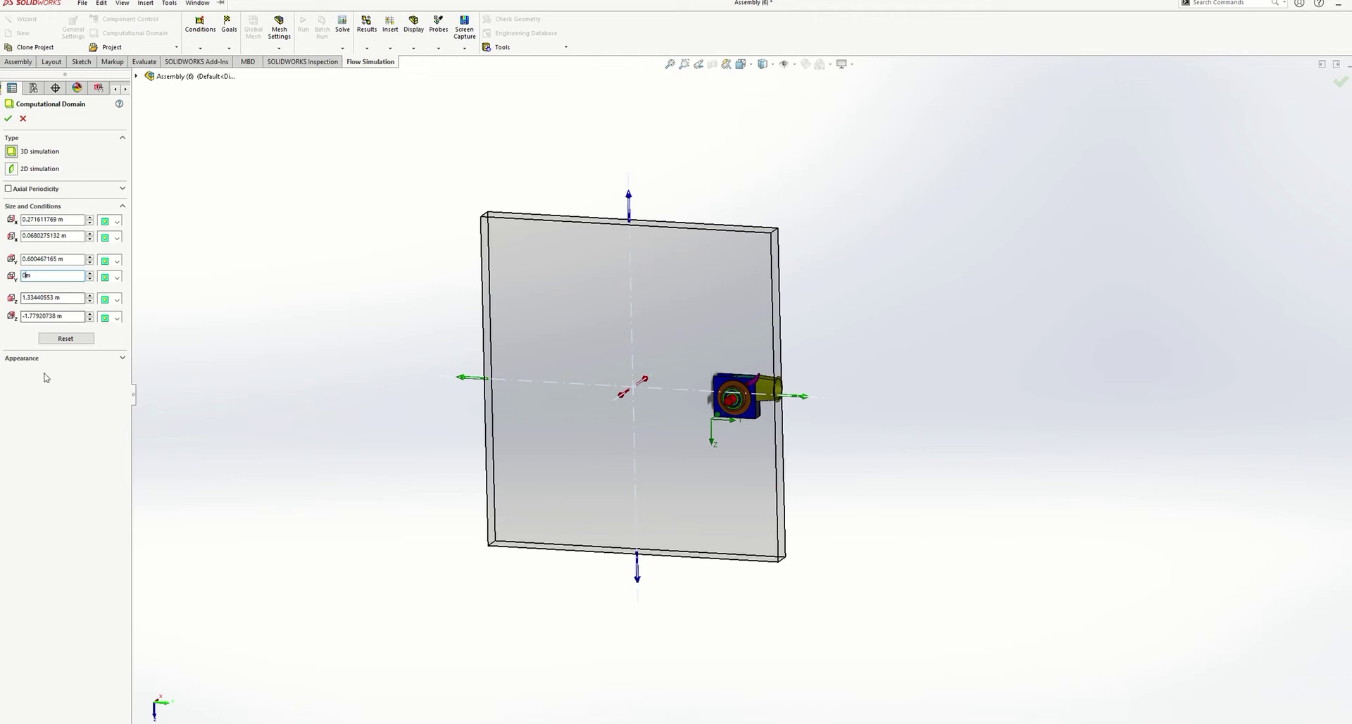
key(Return)
Step: Set the computational domain's Z max limit to 0 m
drag(63, 296, 21, 299)
text(0m)
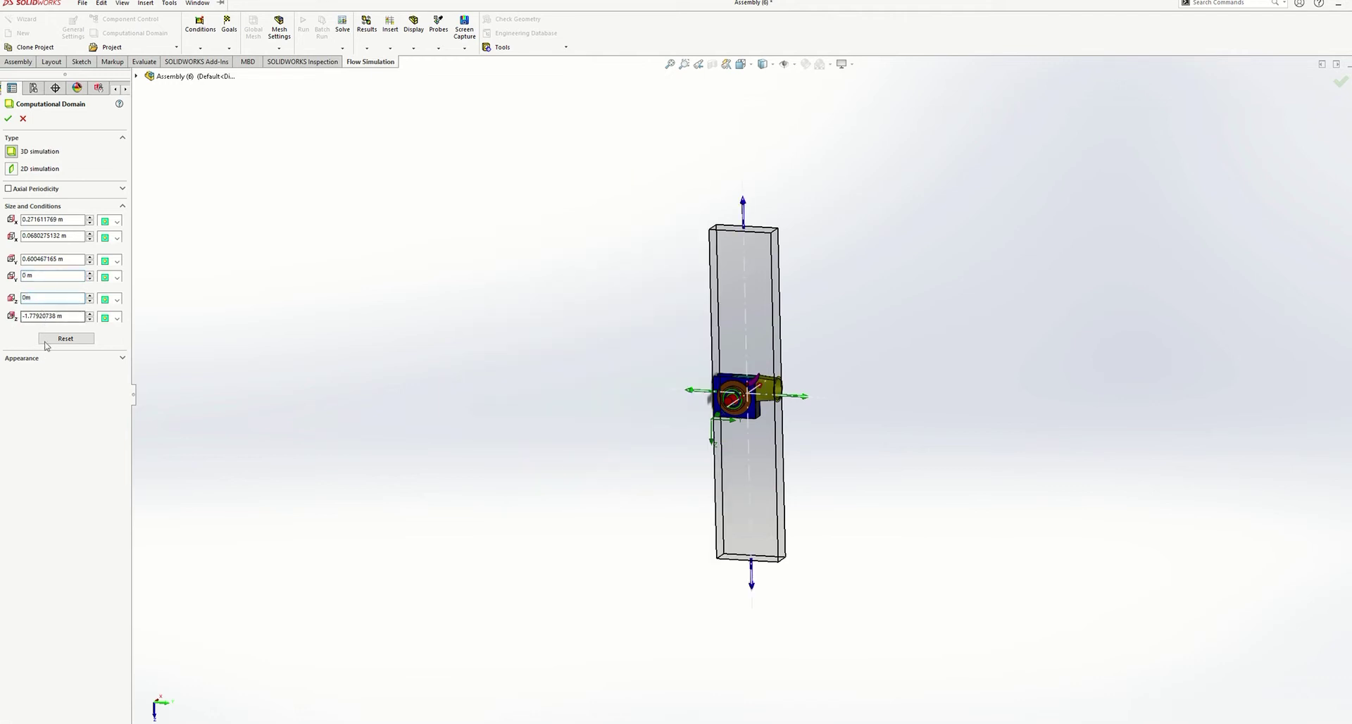
key(Return)
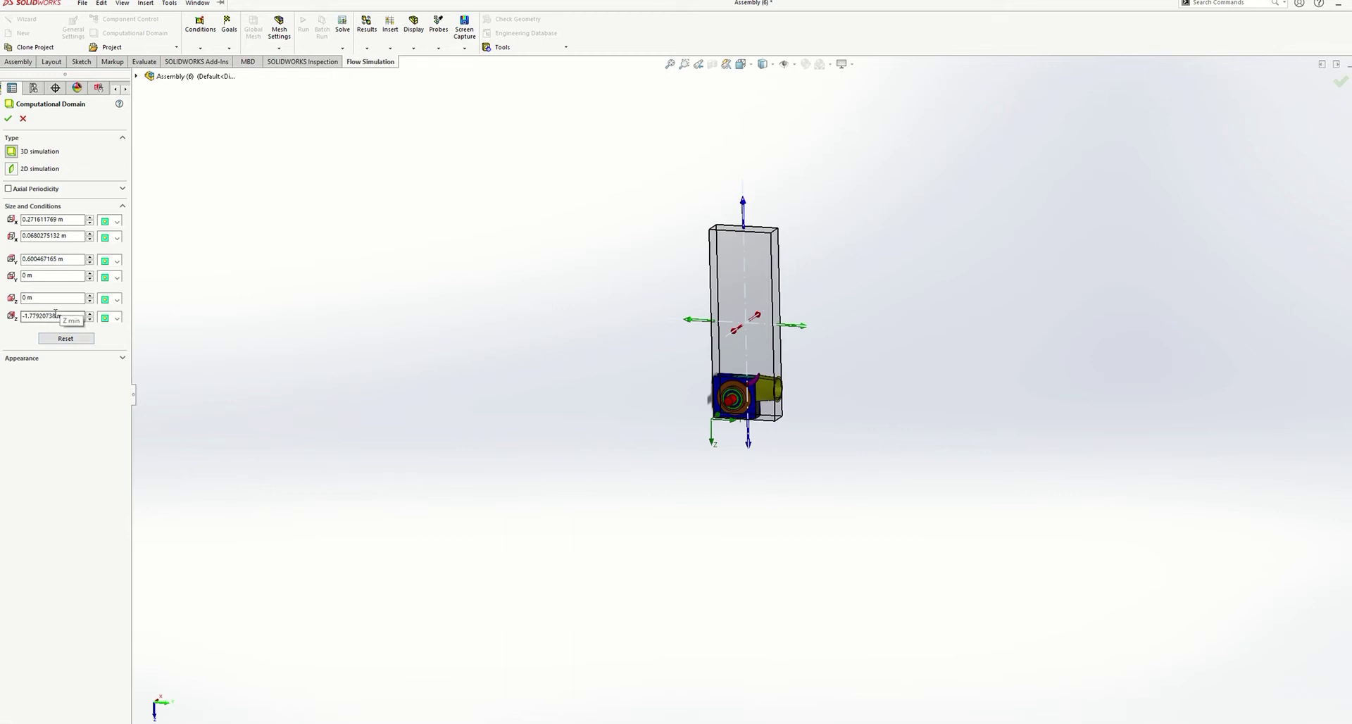
Step: Set the computational domain's Z min limit to -0.379374487 m and accept the domain definition
drag(62, 316, 24, 321)
text(0.379374487)
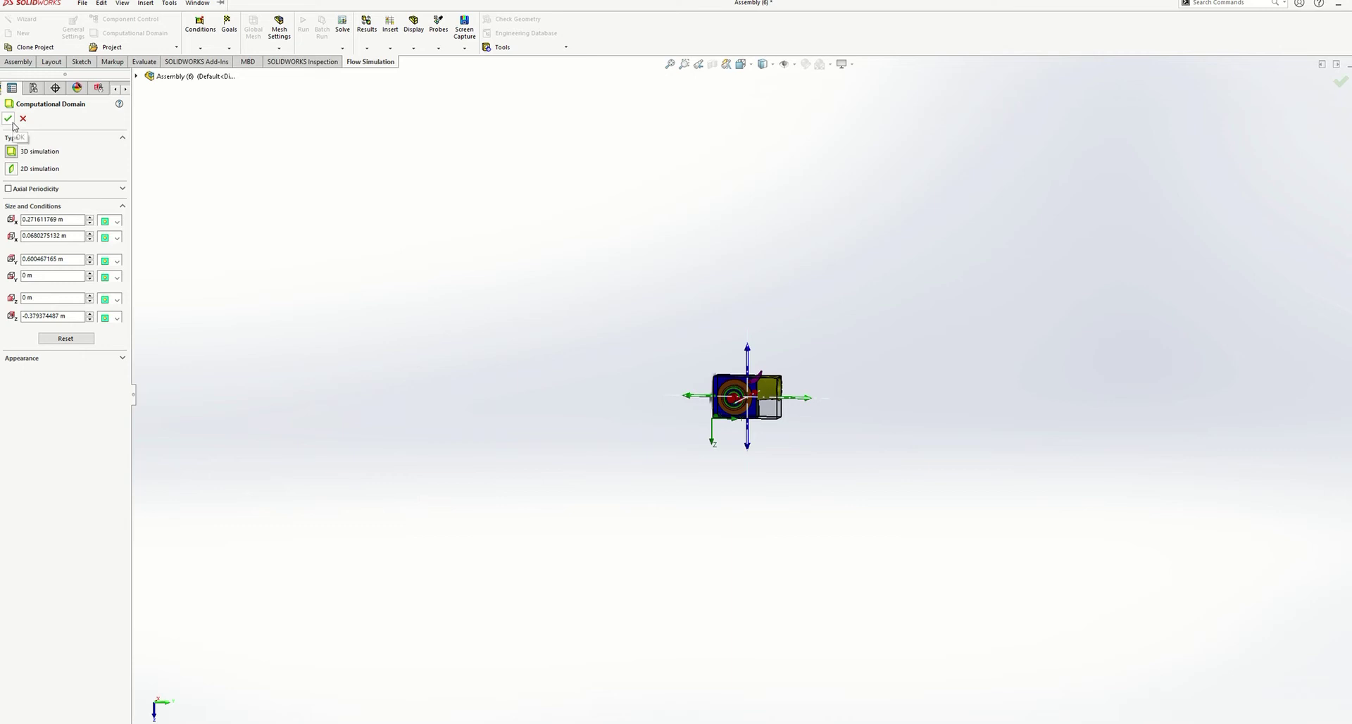
key(Return)
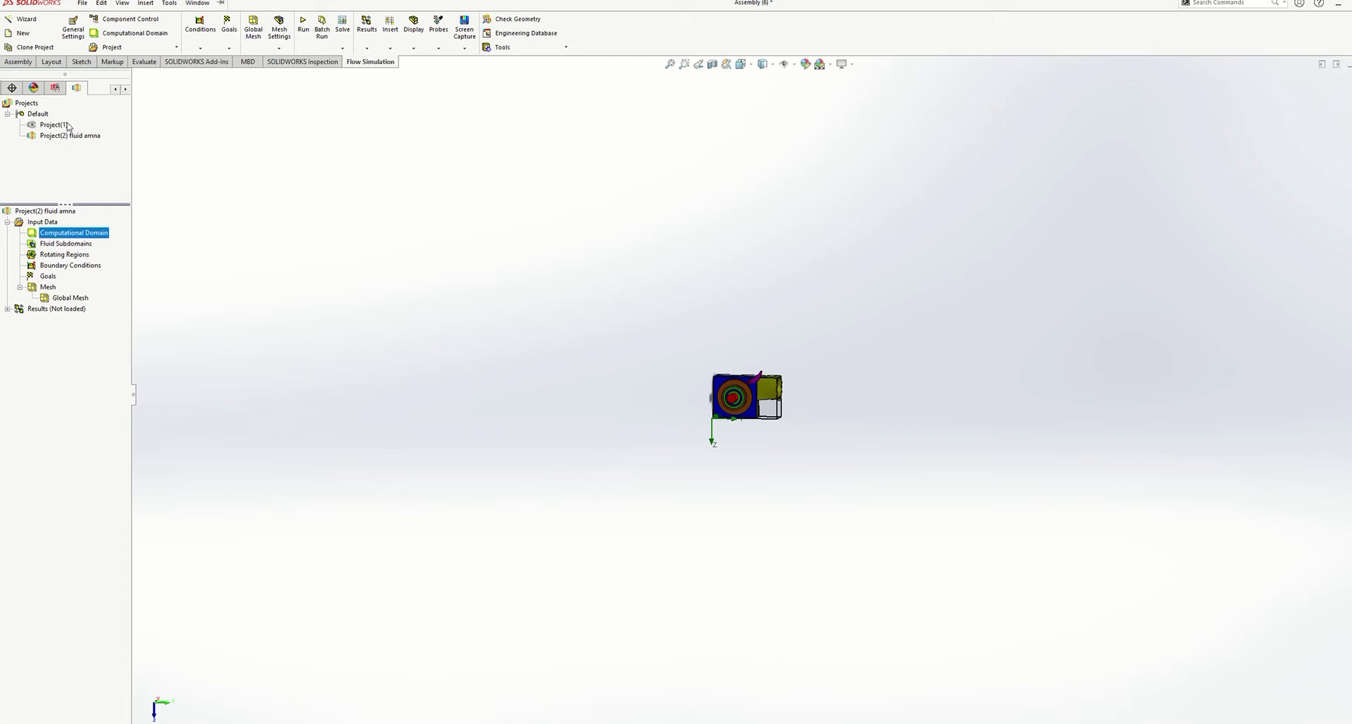
Step: Insert a rotating region on the Shaft component with an angular velocity of -300 rad/s
right_click(76, 254)
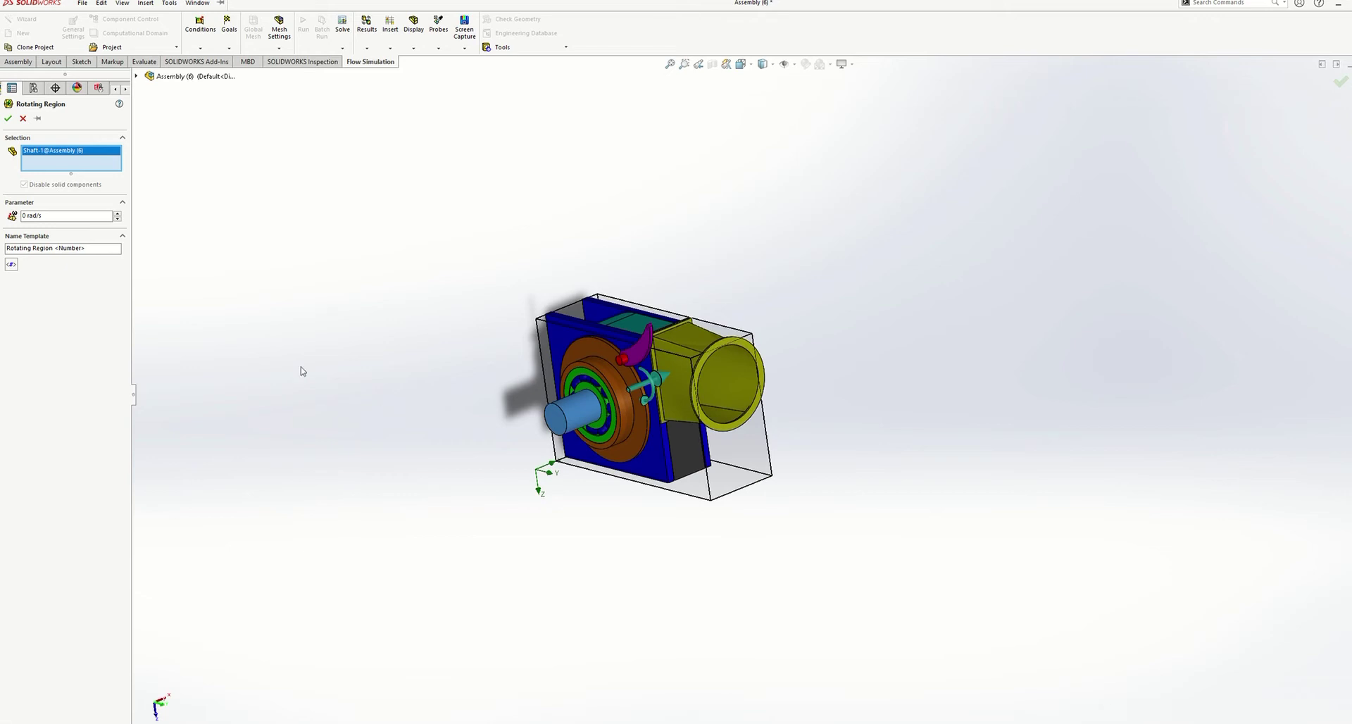
click(27, 215)
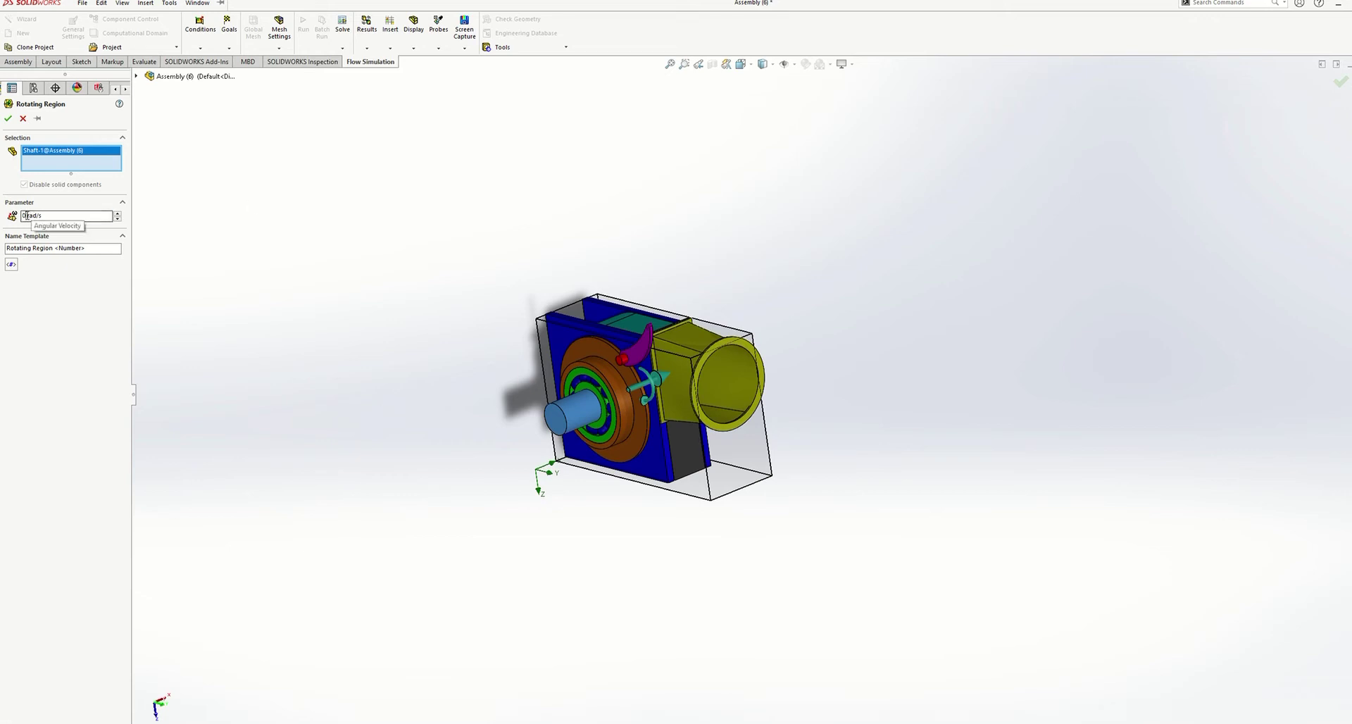
double_click(26, 216)
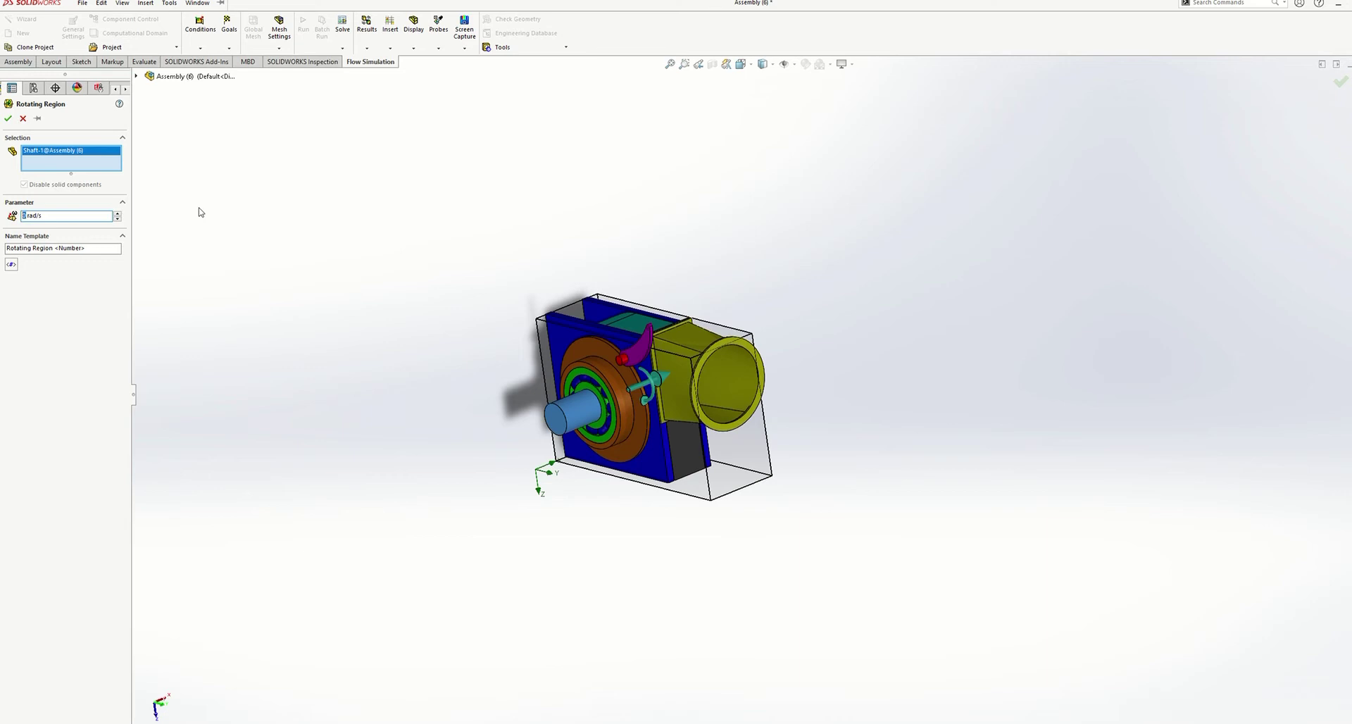
text(-300)
click(9, 119)
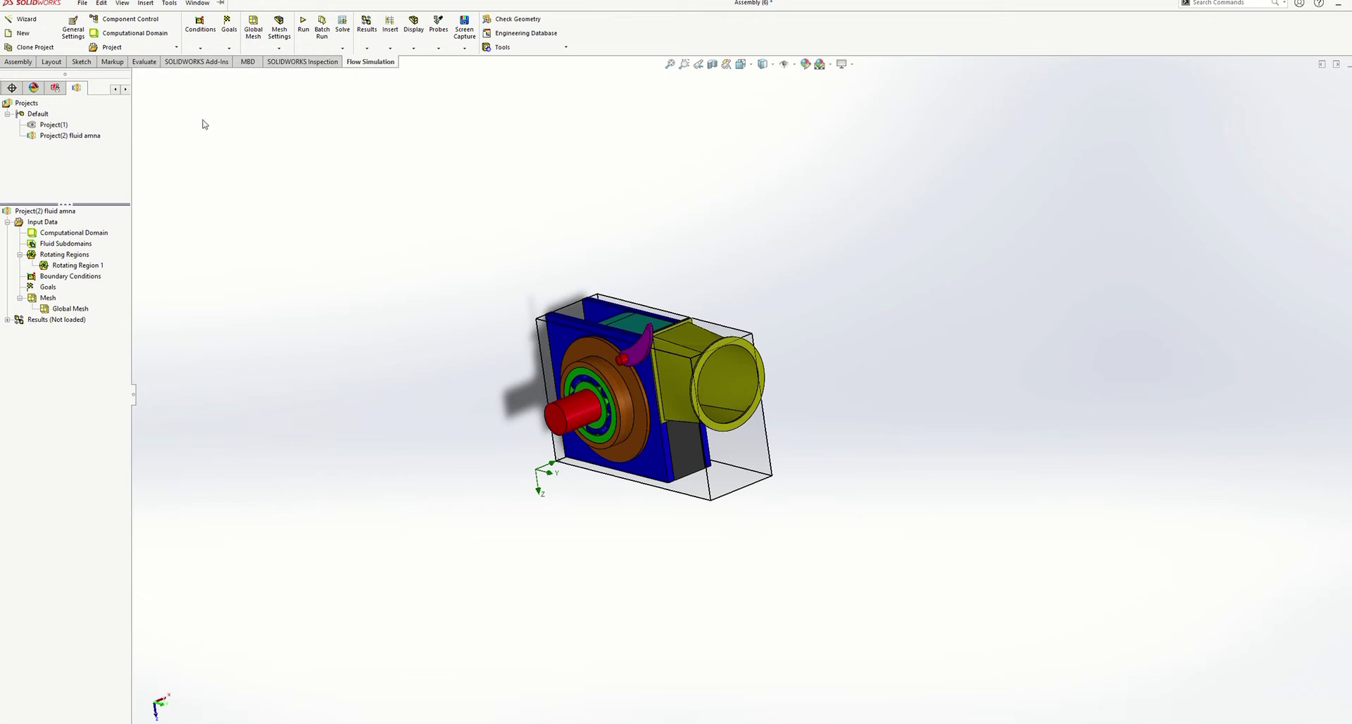
Step: Insert global goals for the minimum, average, maximum and bulk average of Velocity (Y)
right_click(48, 288)
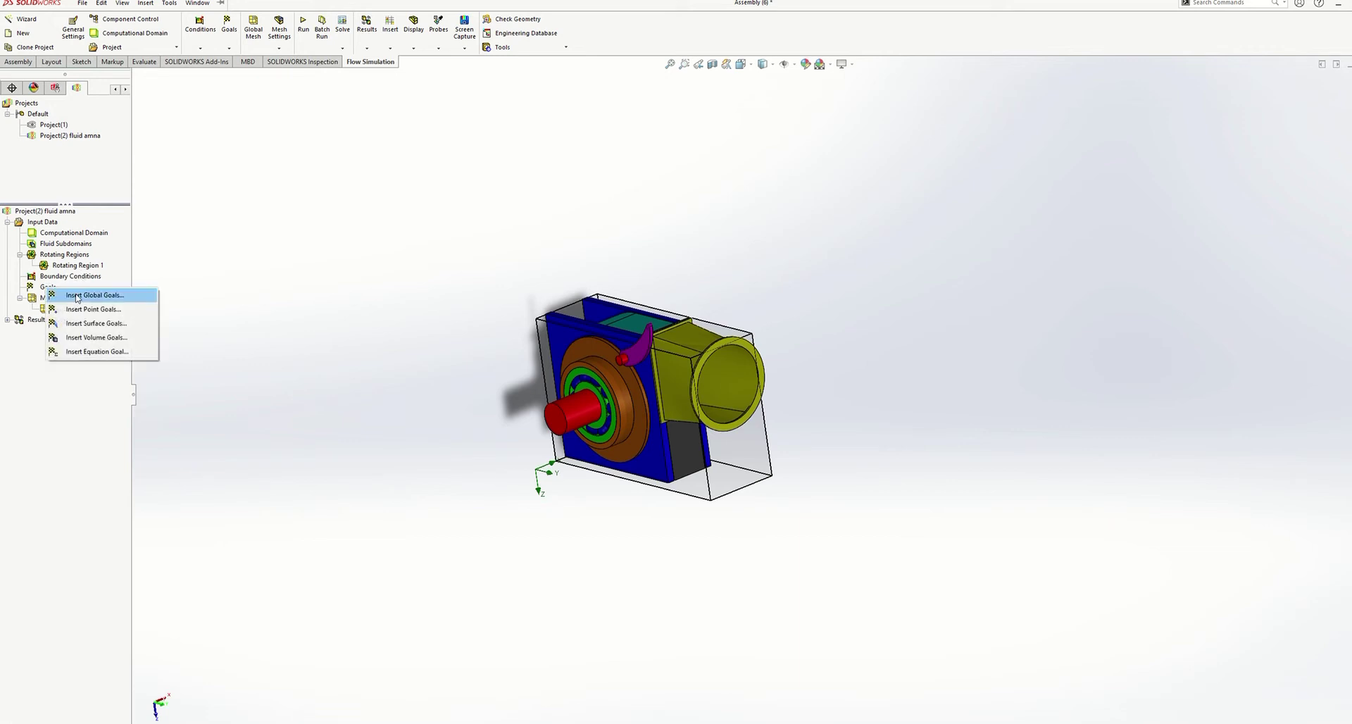
click(76, 297)
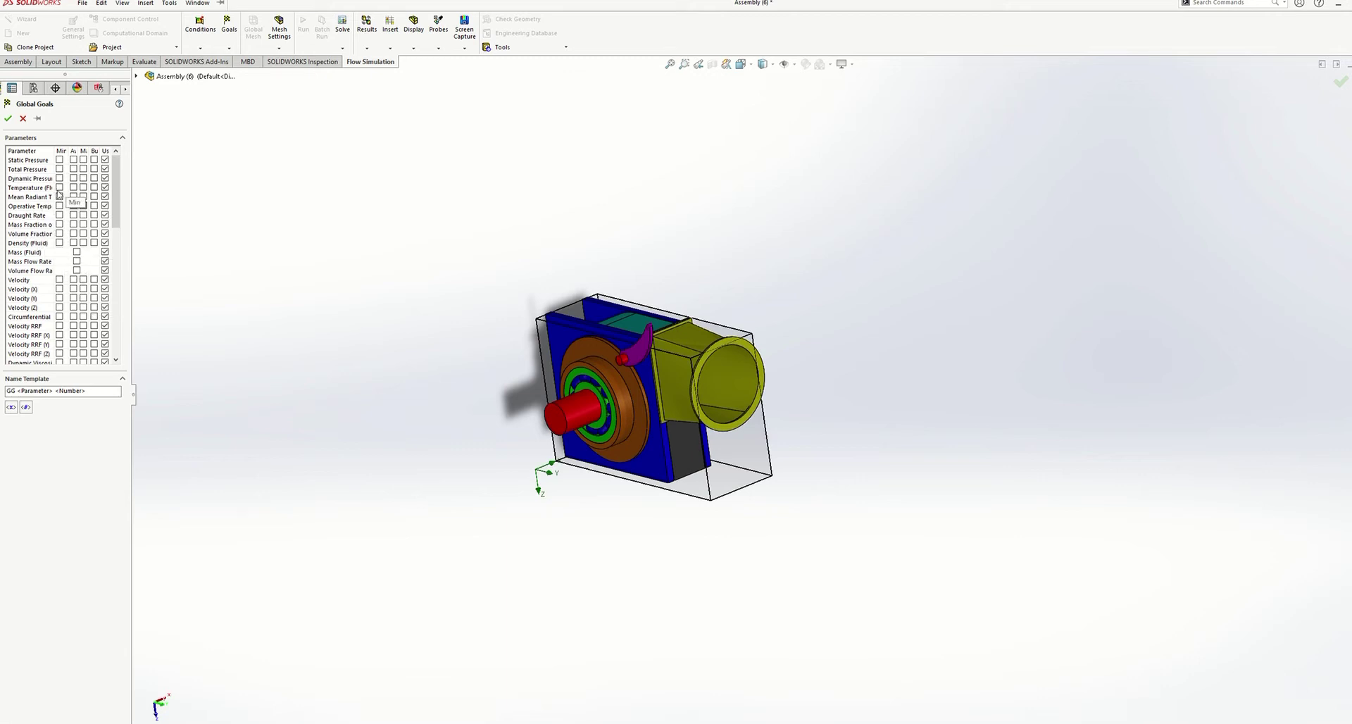
scroll(62, 253, down, 1)
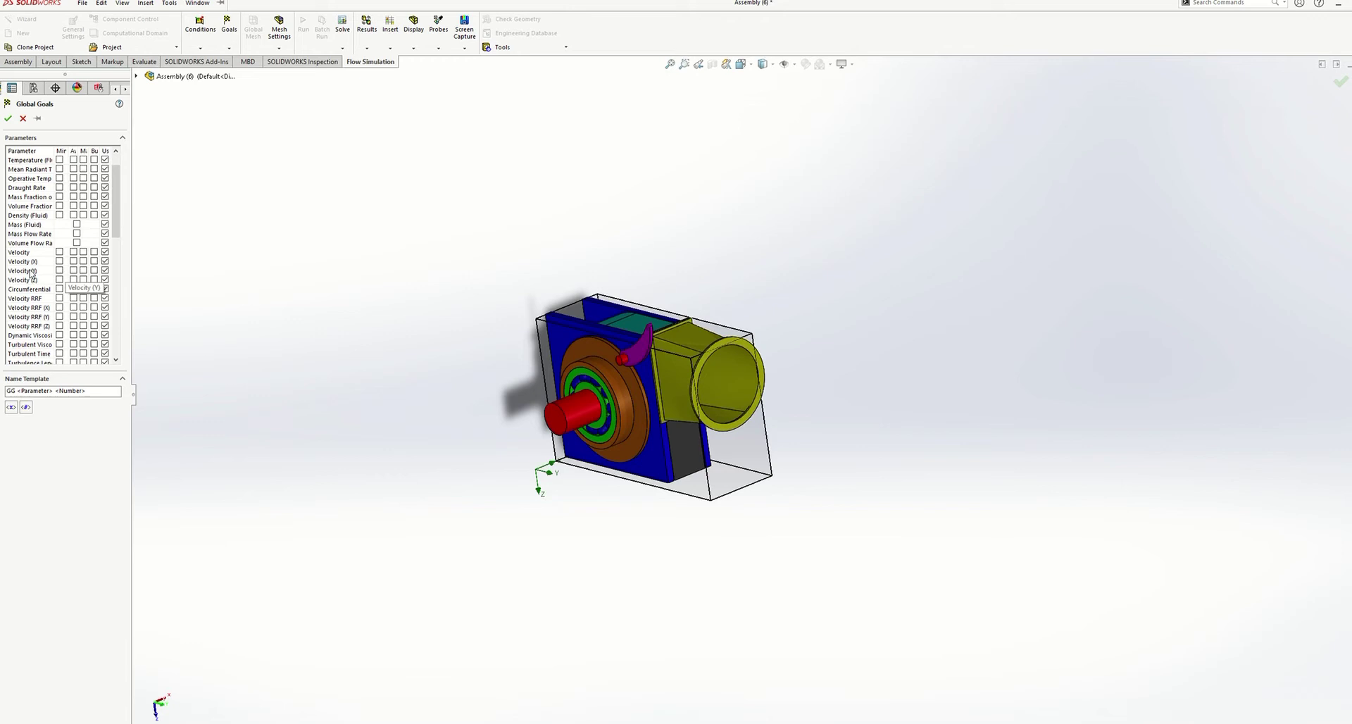
click(59, 271)
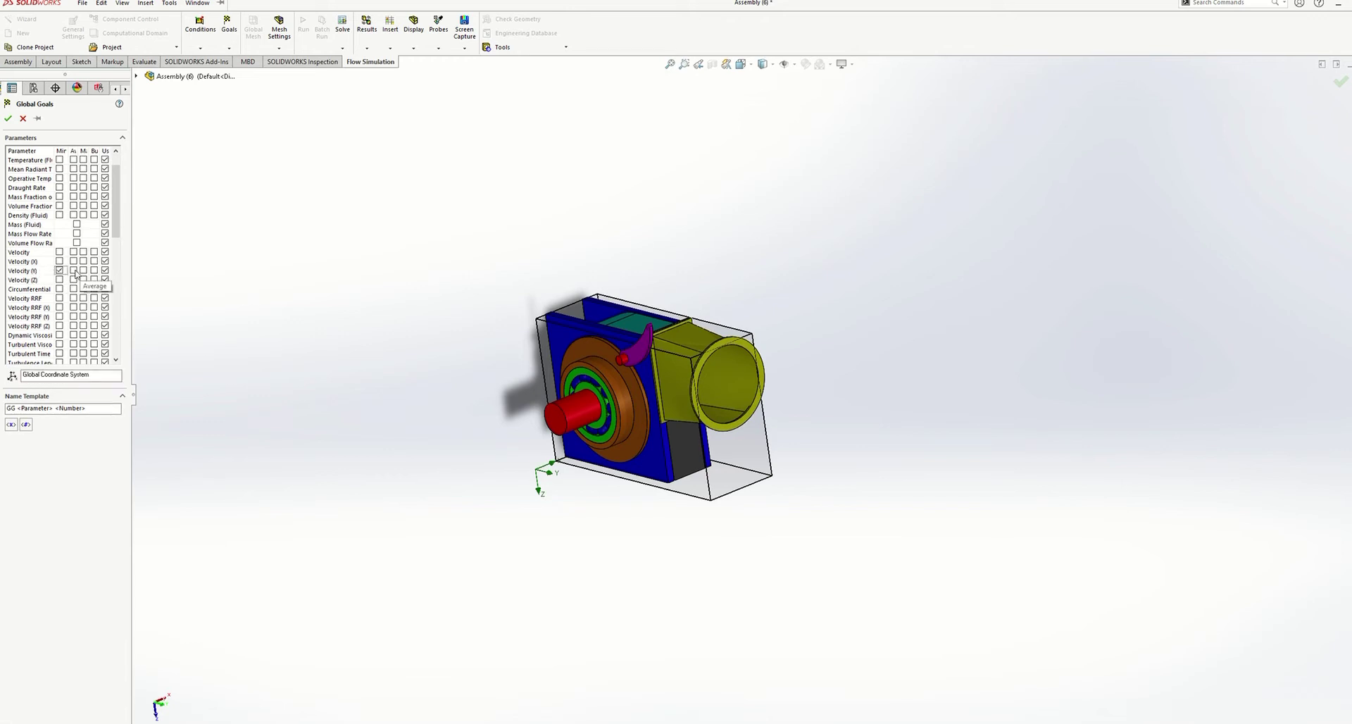
click(74, 270)
click(83, 271)
click(93, 271)
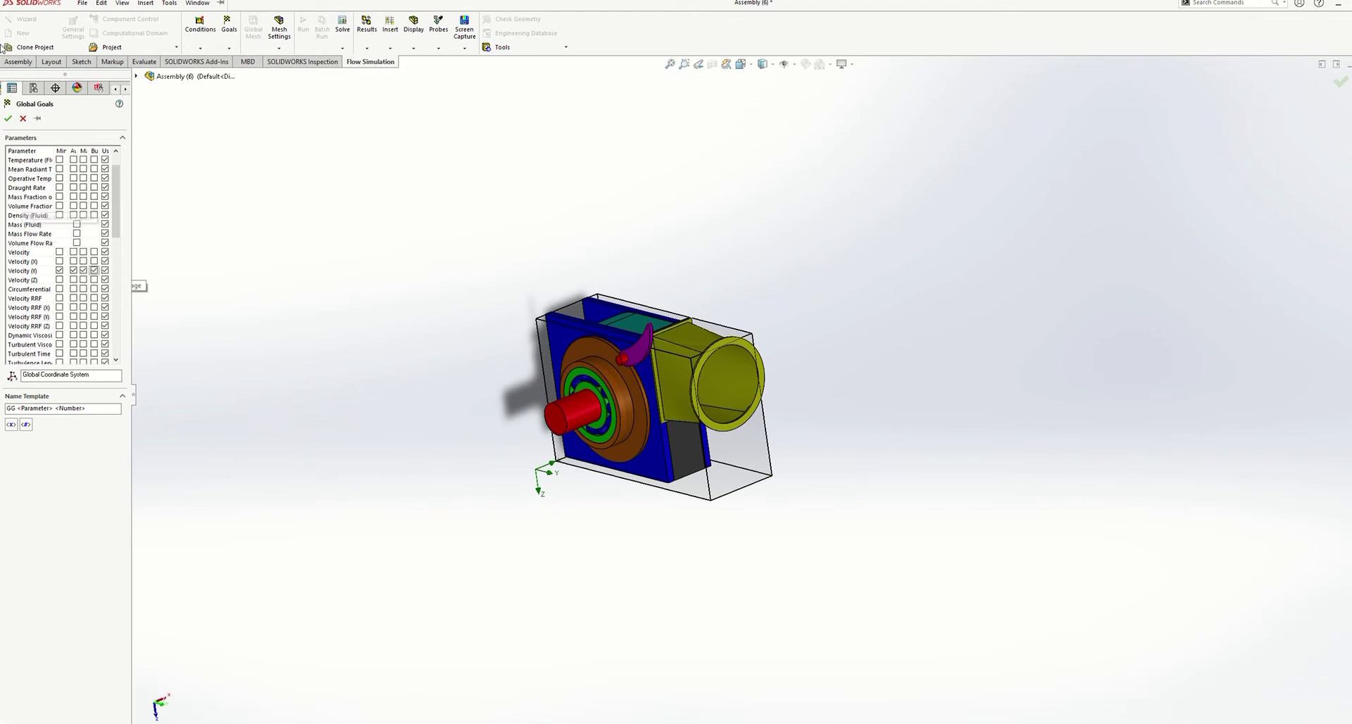
click(7, 119)
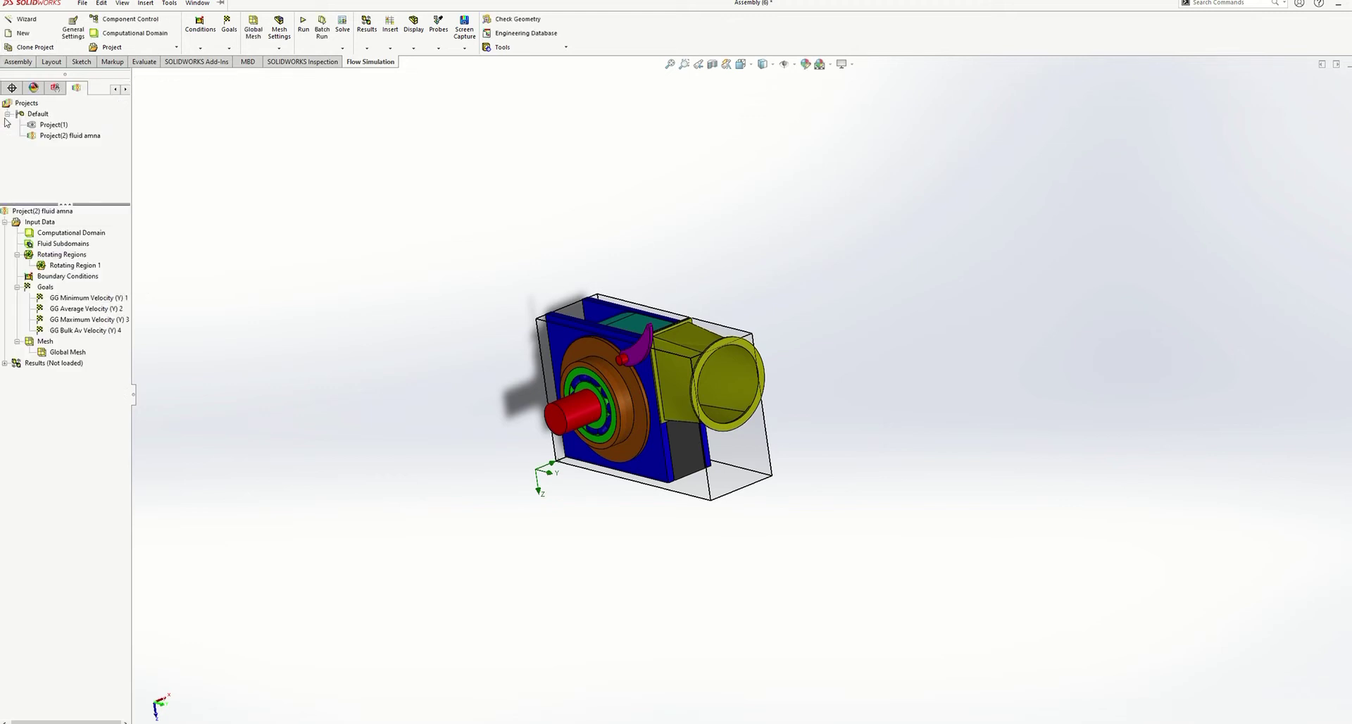
Step: Run a new calculation of Project(2) on this computer with all cores, loading the results when it finishes
right_click(77, 136)
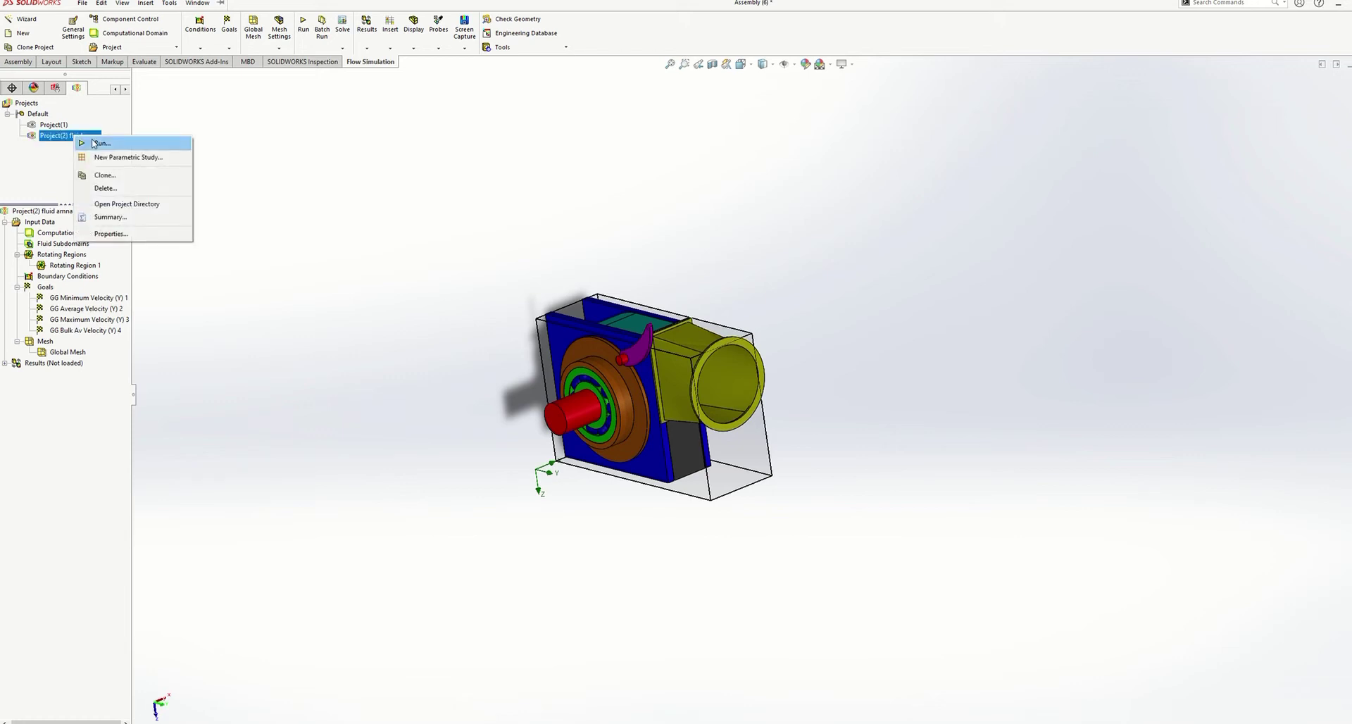
click(99, 143)
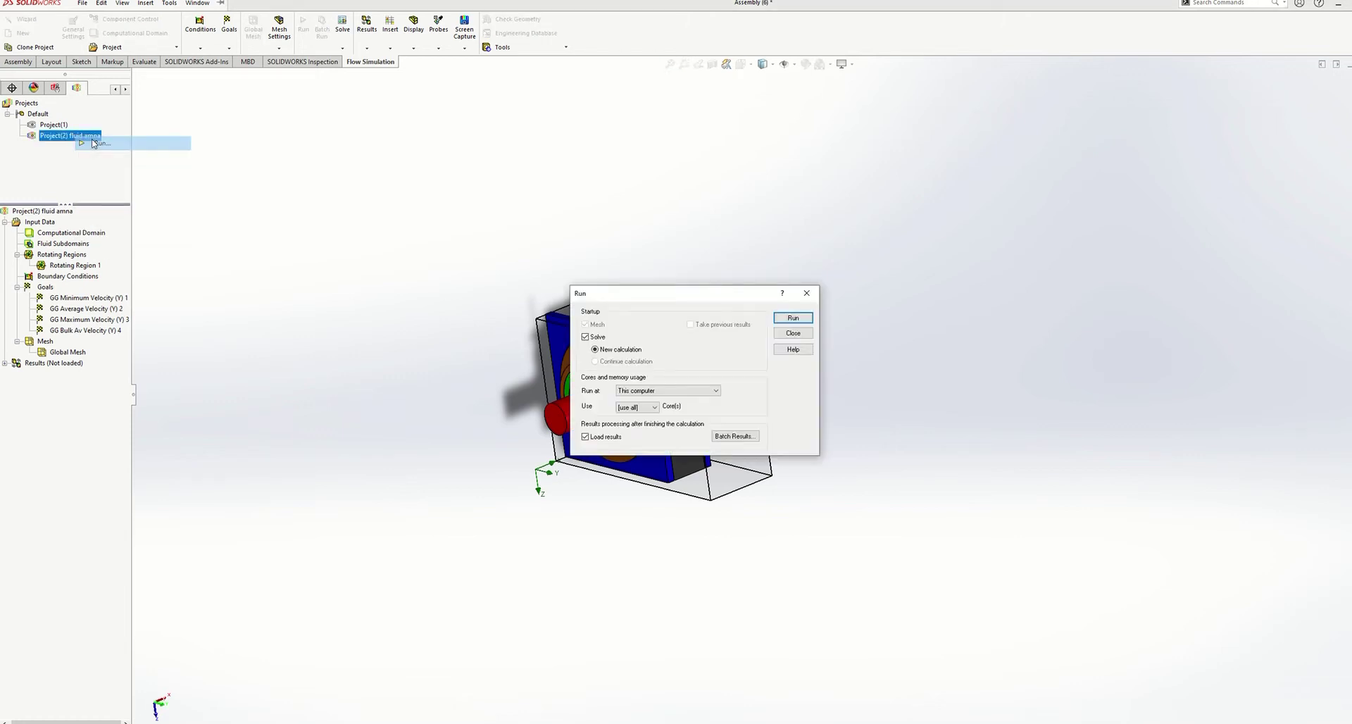
click(797, 319)
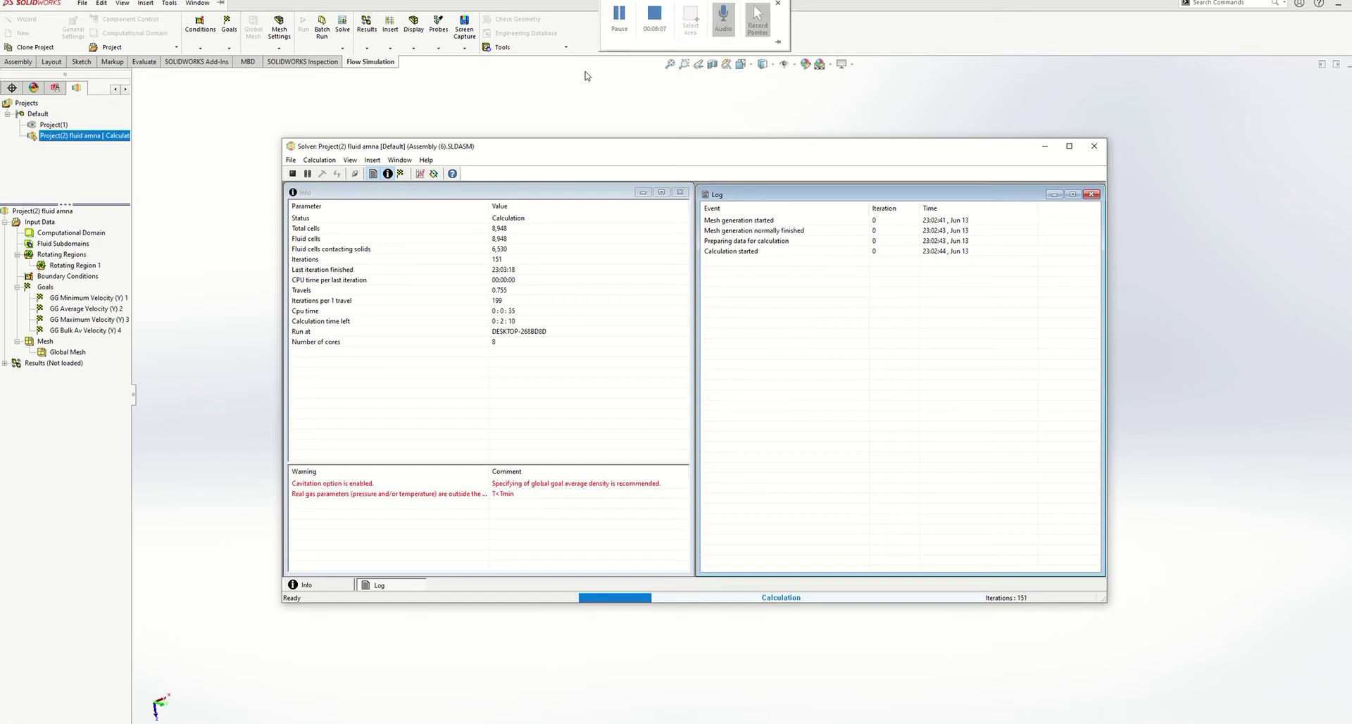
click(622, 10)
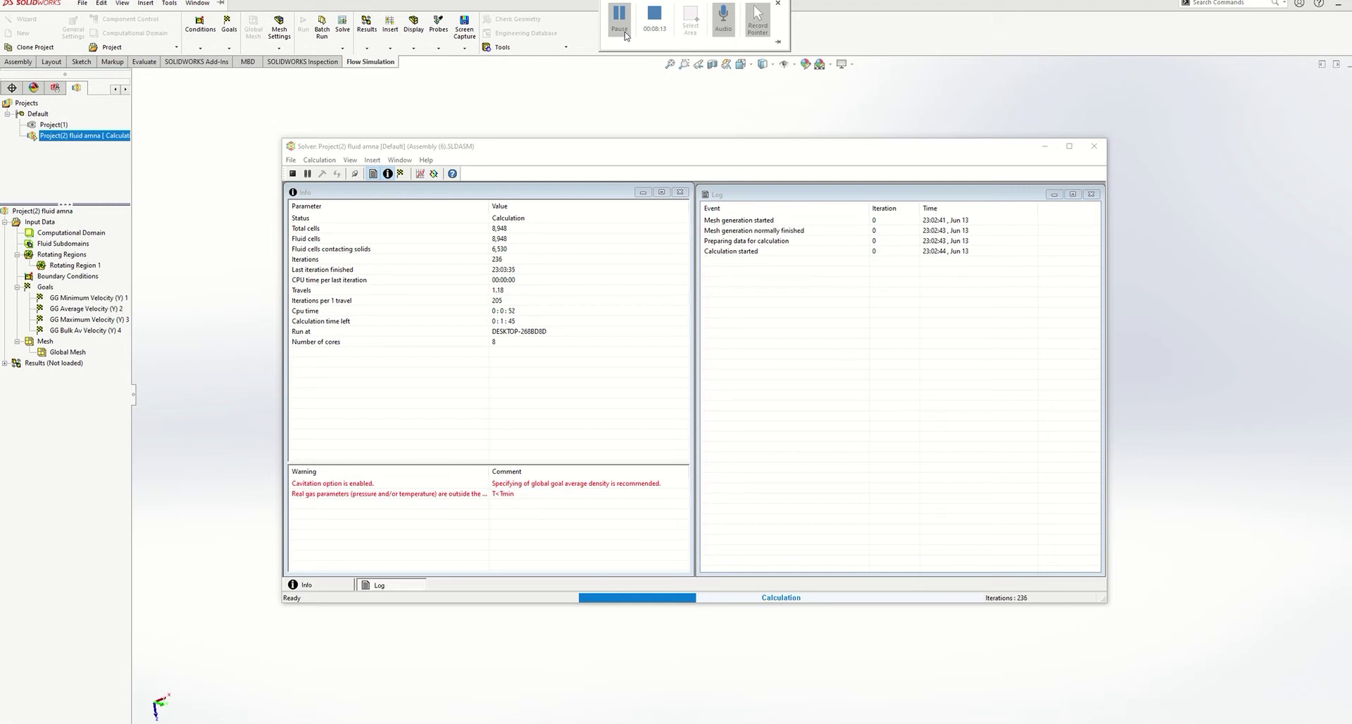
click(624, 36)
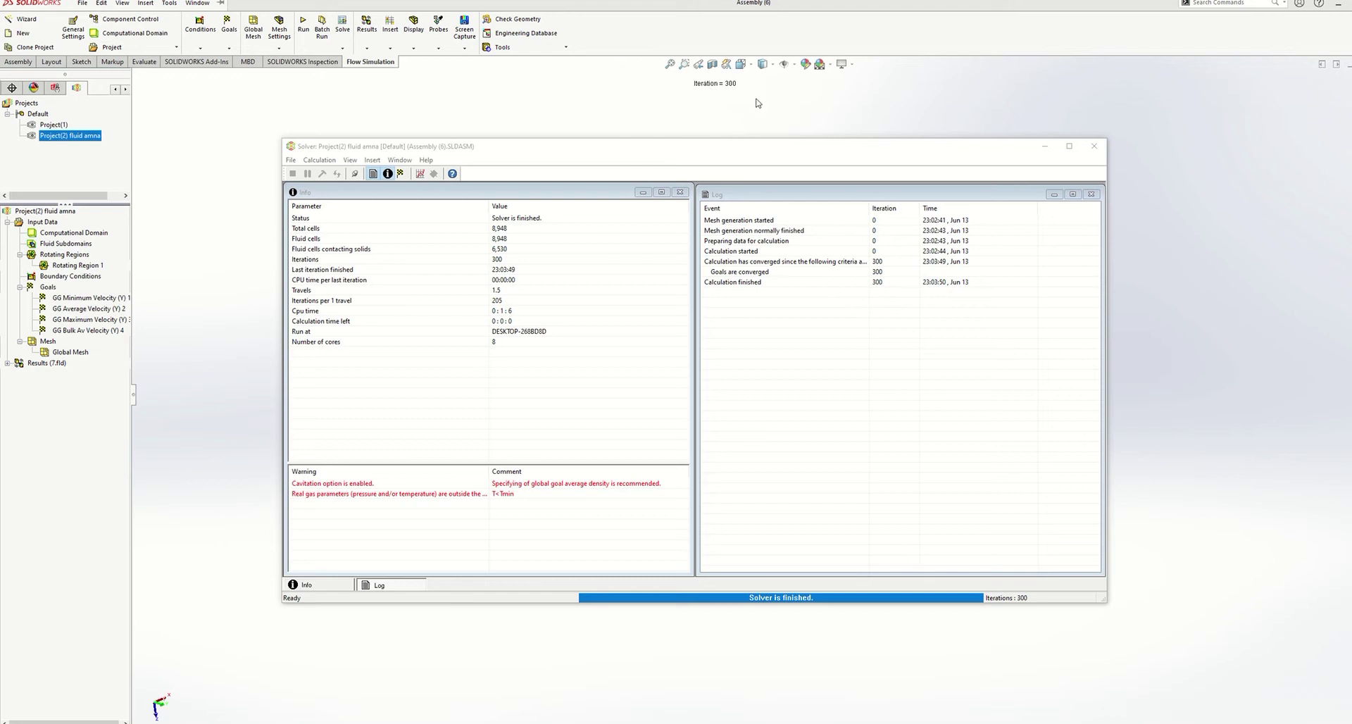
Step: Close the solver window and hide the computational domain in the model view
click(1097, 153)
click(1096, 148)
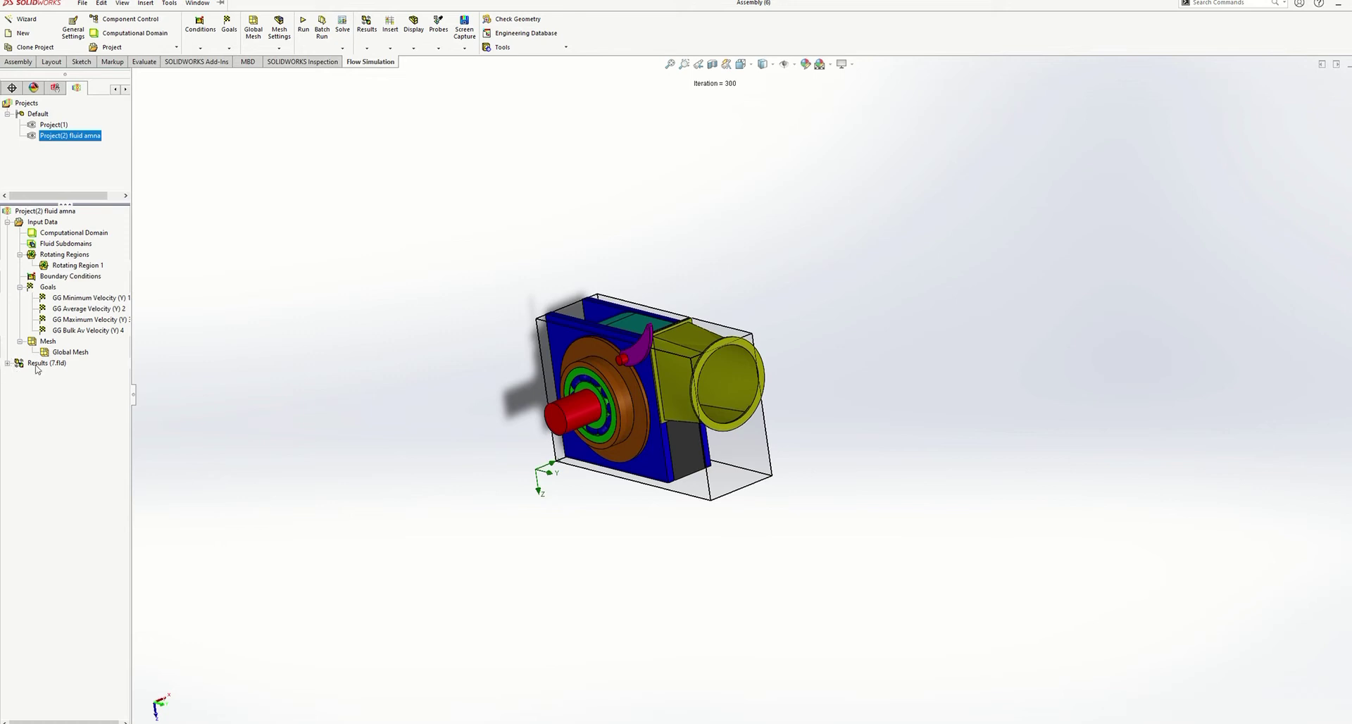
right_click(80, 232)
click(105, 251)
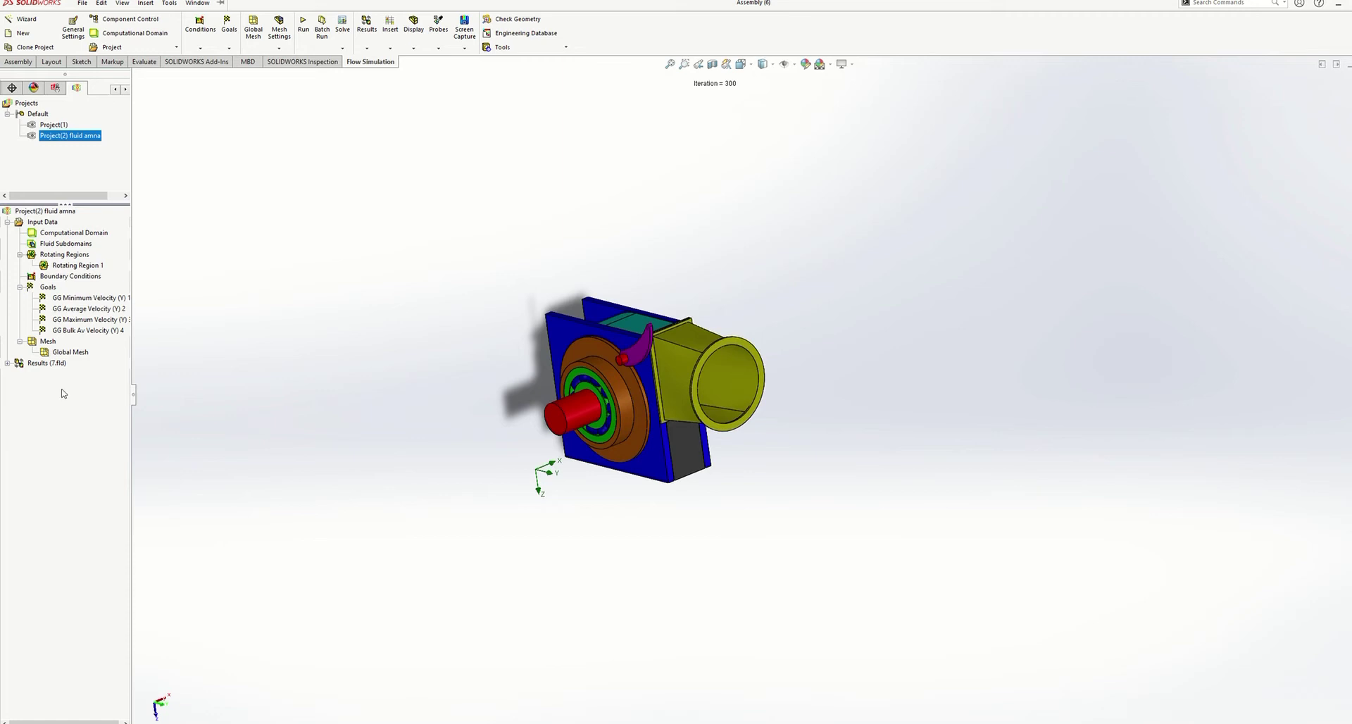
Step: Insert a flow trajectories plot from the results, using the round end face of the yellow inlet duct as reference
click(7, 363)
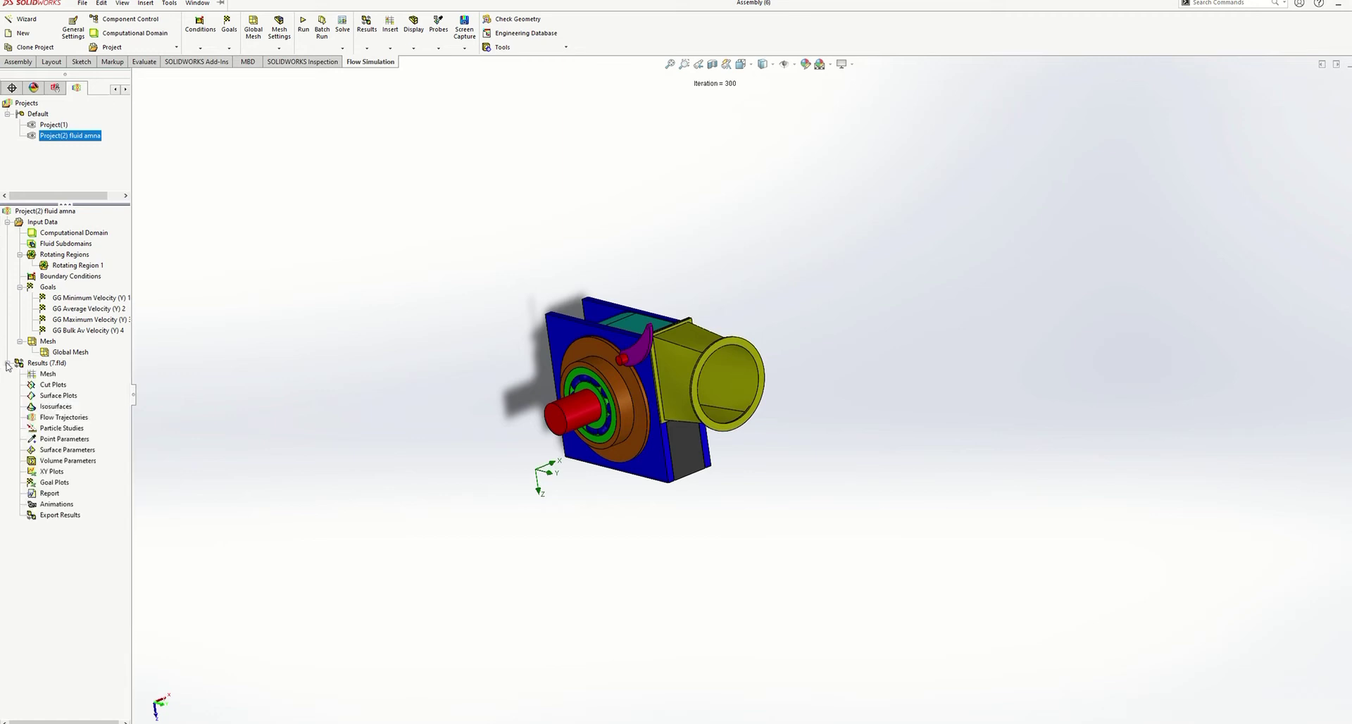
click(60, 419)
right_click(60, 420)
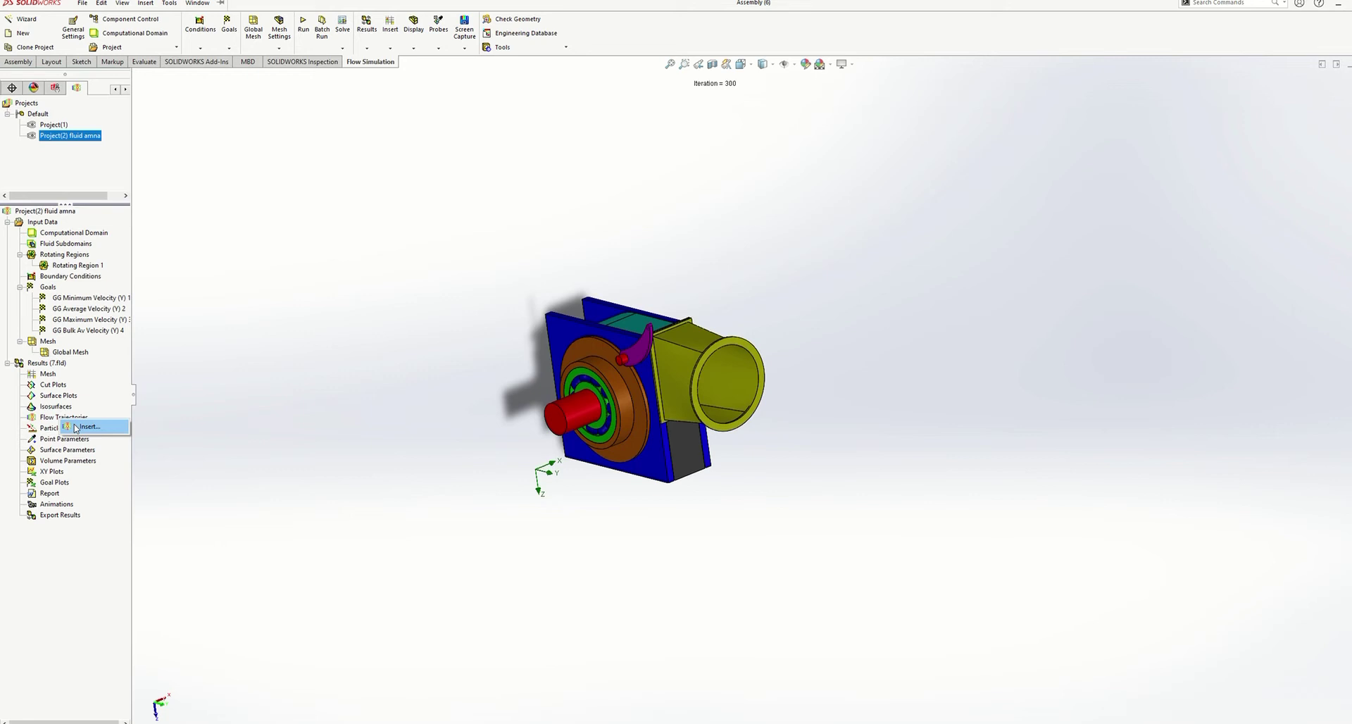
click(78, 427)
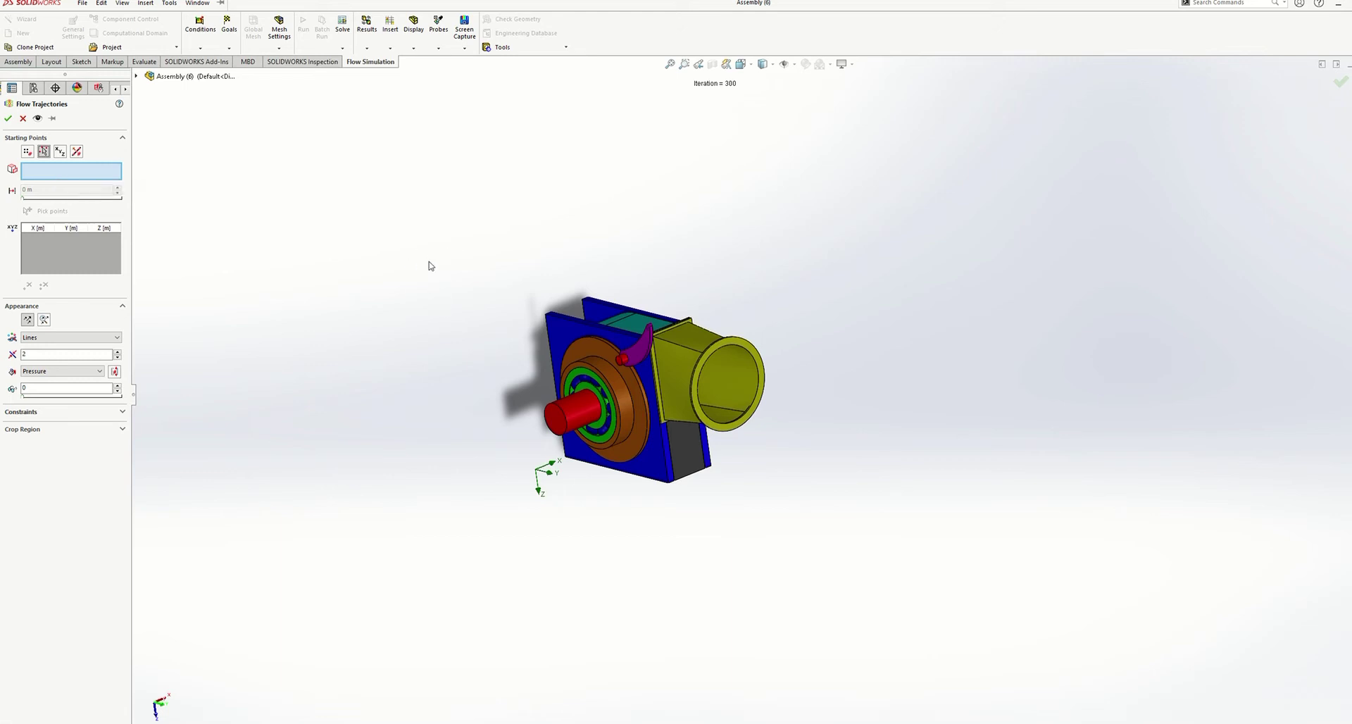
scroll(823, 327, down, 5)
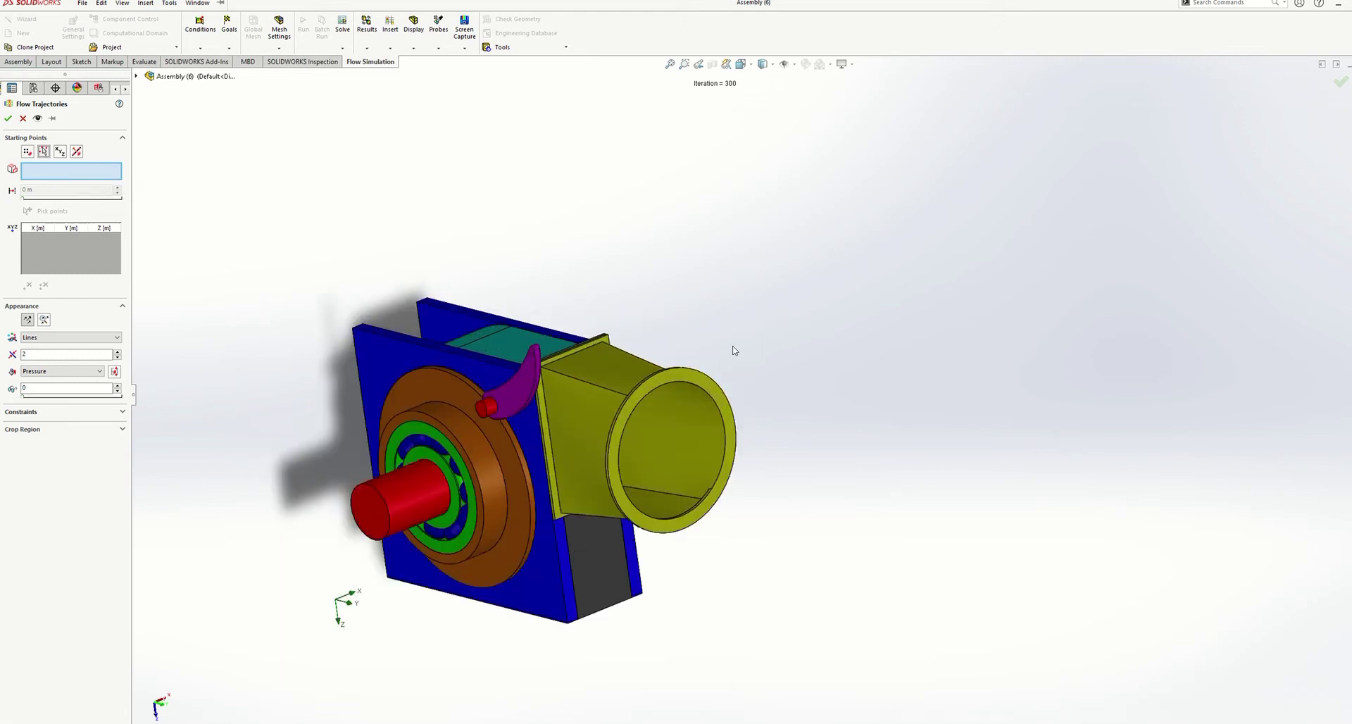
click(719, 396)
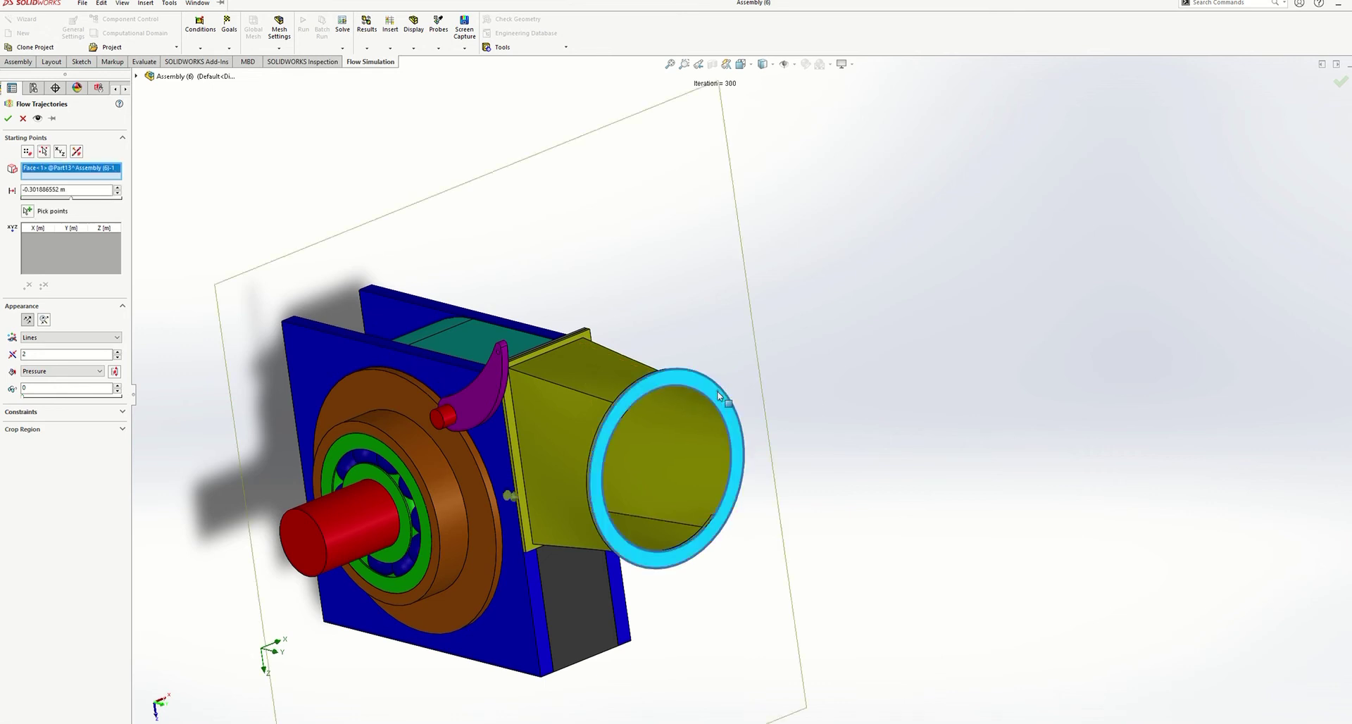
Step: Move the starting-point plane out to the duct's round end face, at an offset of about -0.00165 m
scroll(623, 404, up, 3)
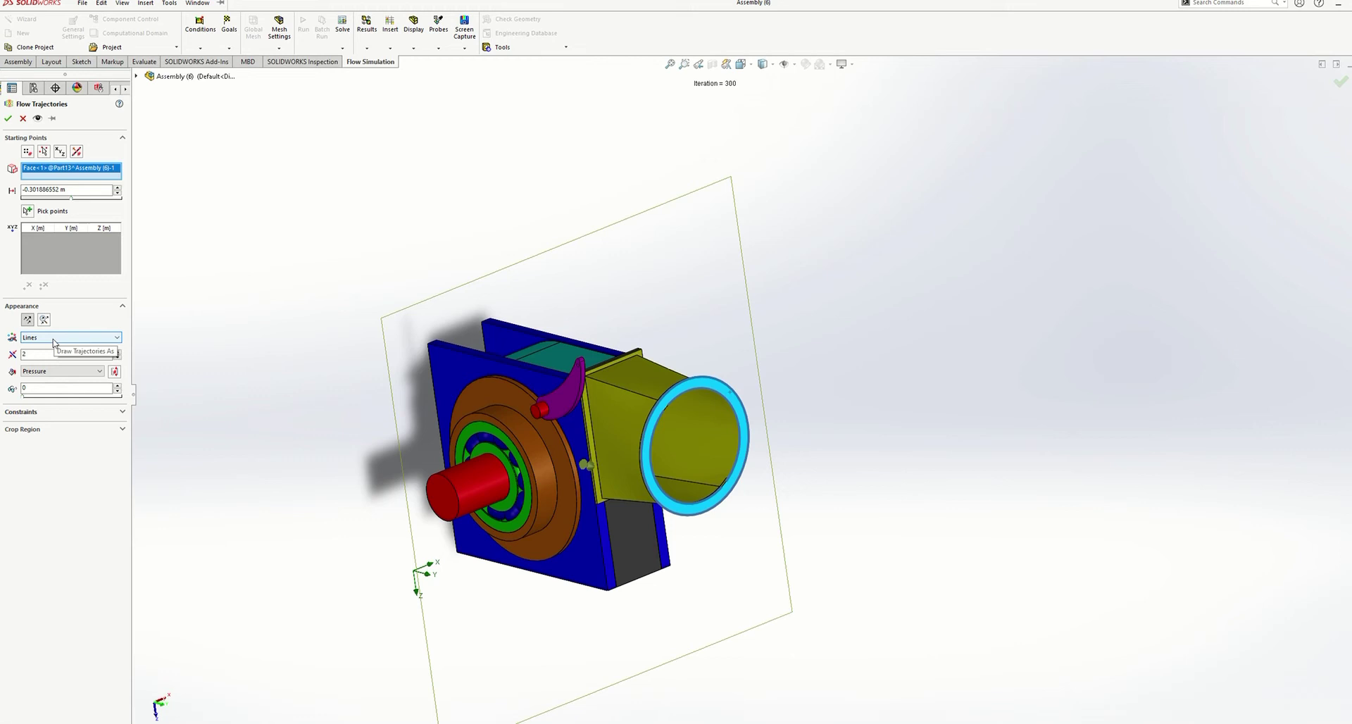
middle_drag(166, 332, 258, 273)
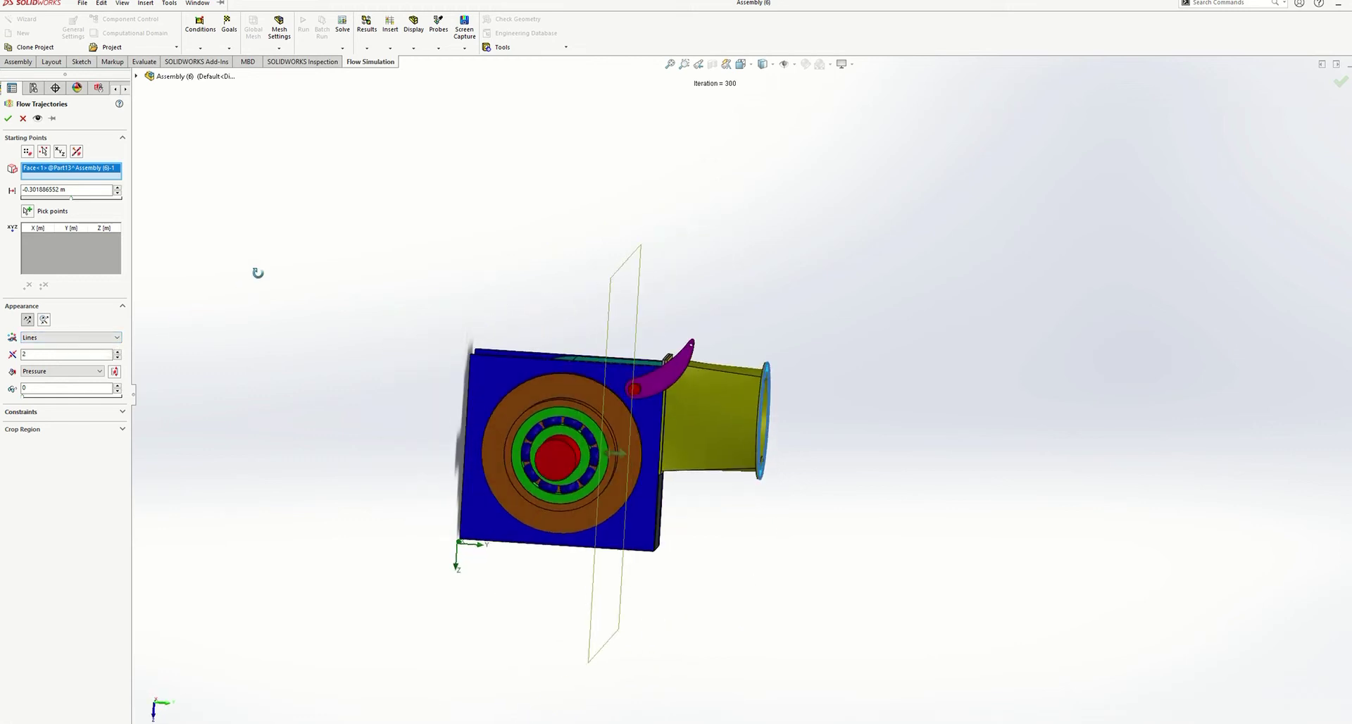
drag(623, 453, 783, 459)
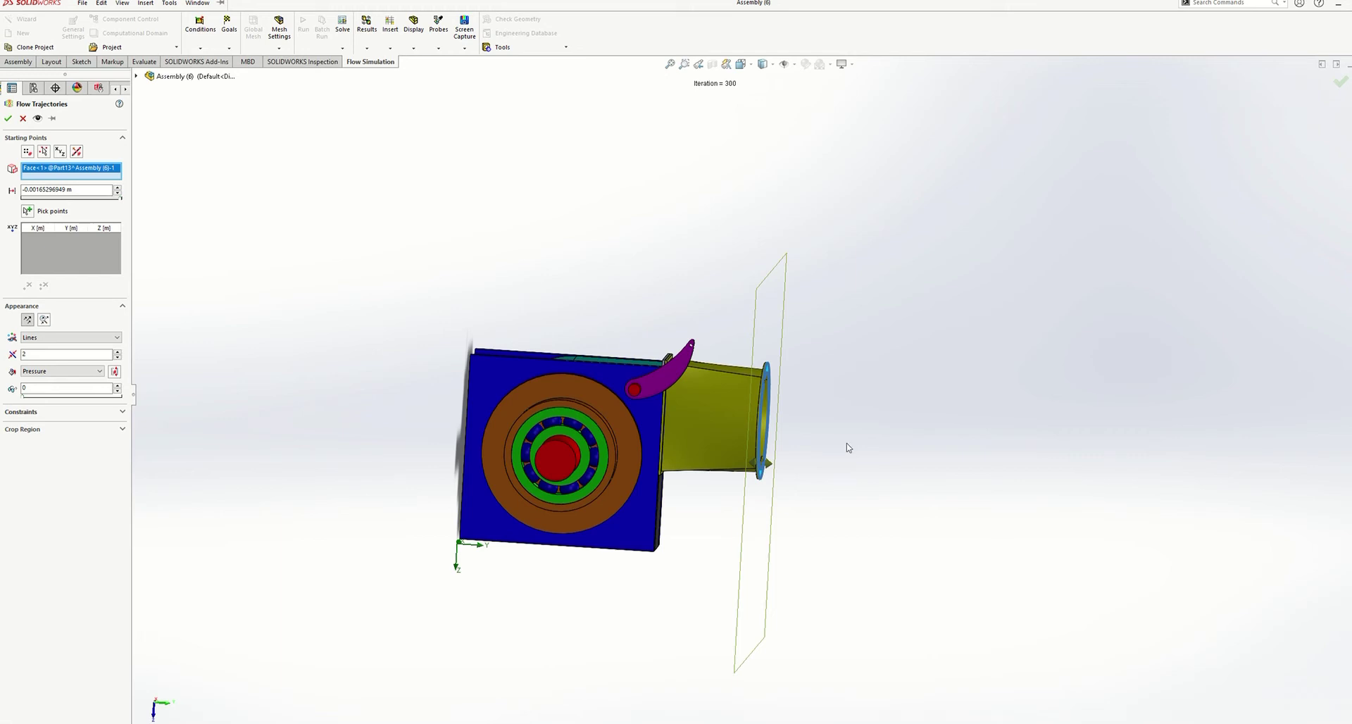
Step: Pick trajectory starting points around the edge and across the whole circular opening of the inlet duct, facing it straight on
key(space)
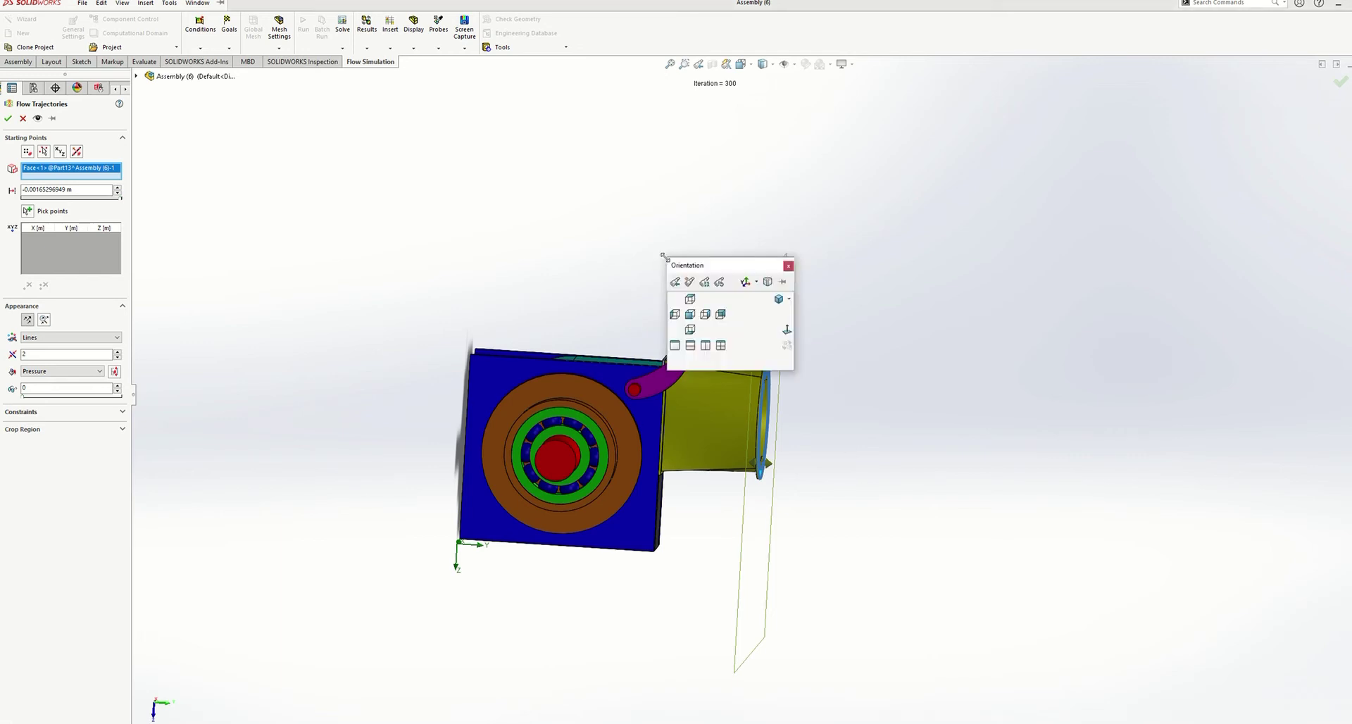
click(691, 298)
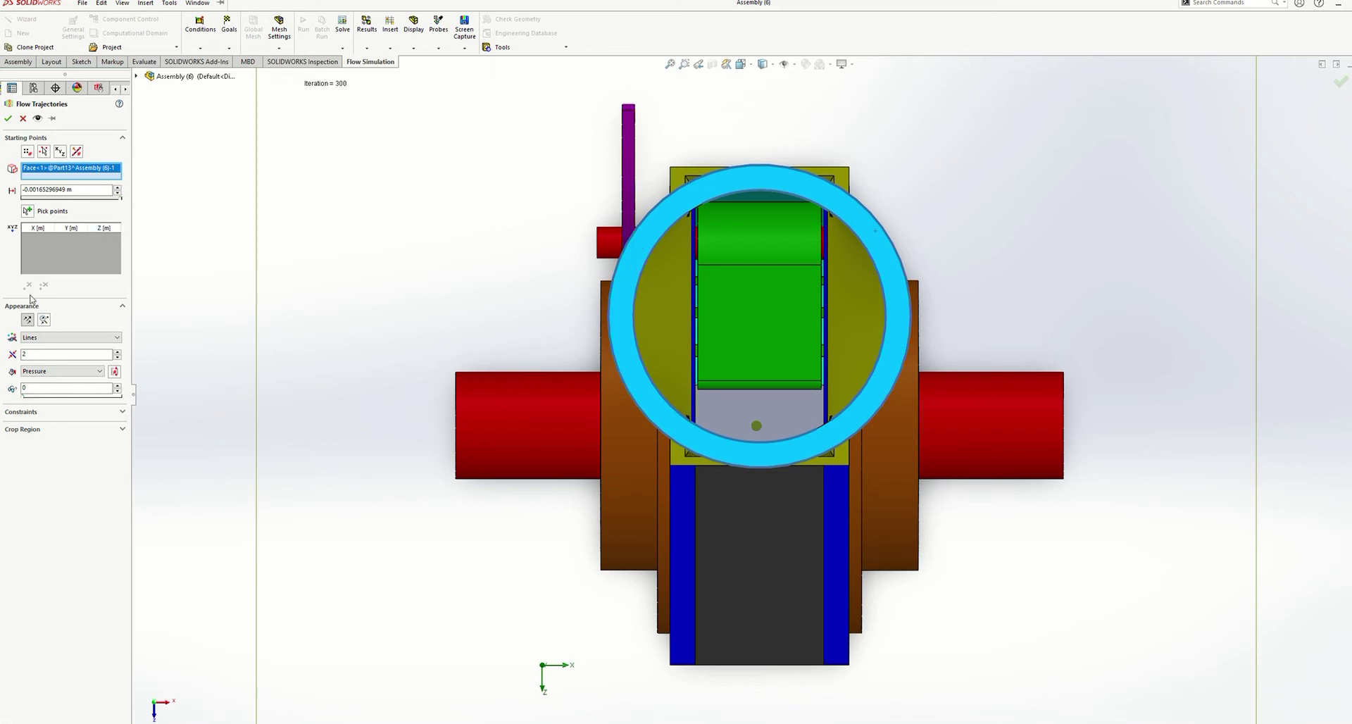
click(28, 211)
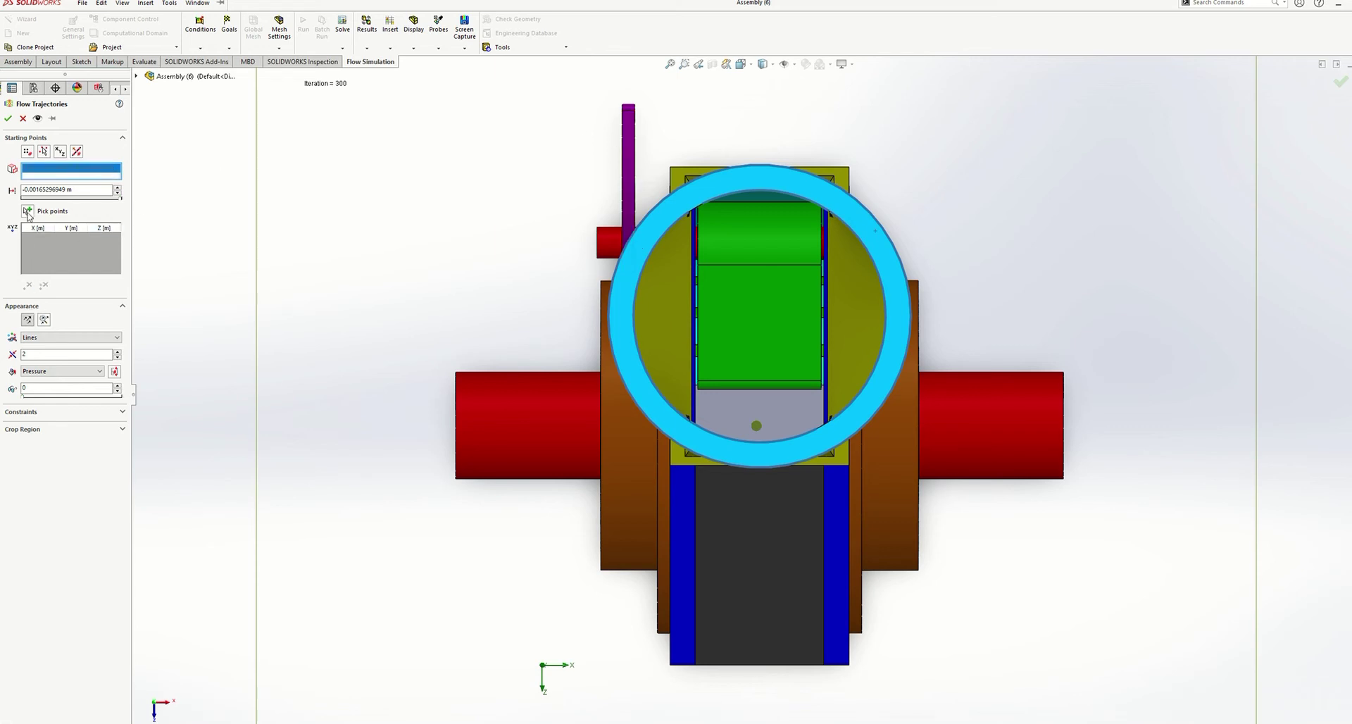
click(680, 390)
click(672, 380)
click(667, 370)
click(663, 357)
click(660, 339)
click(659, 321)
click(671, 313)
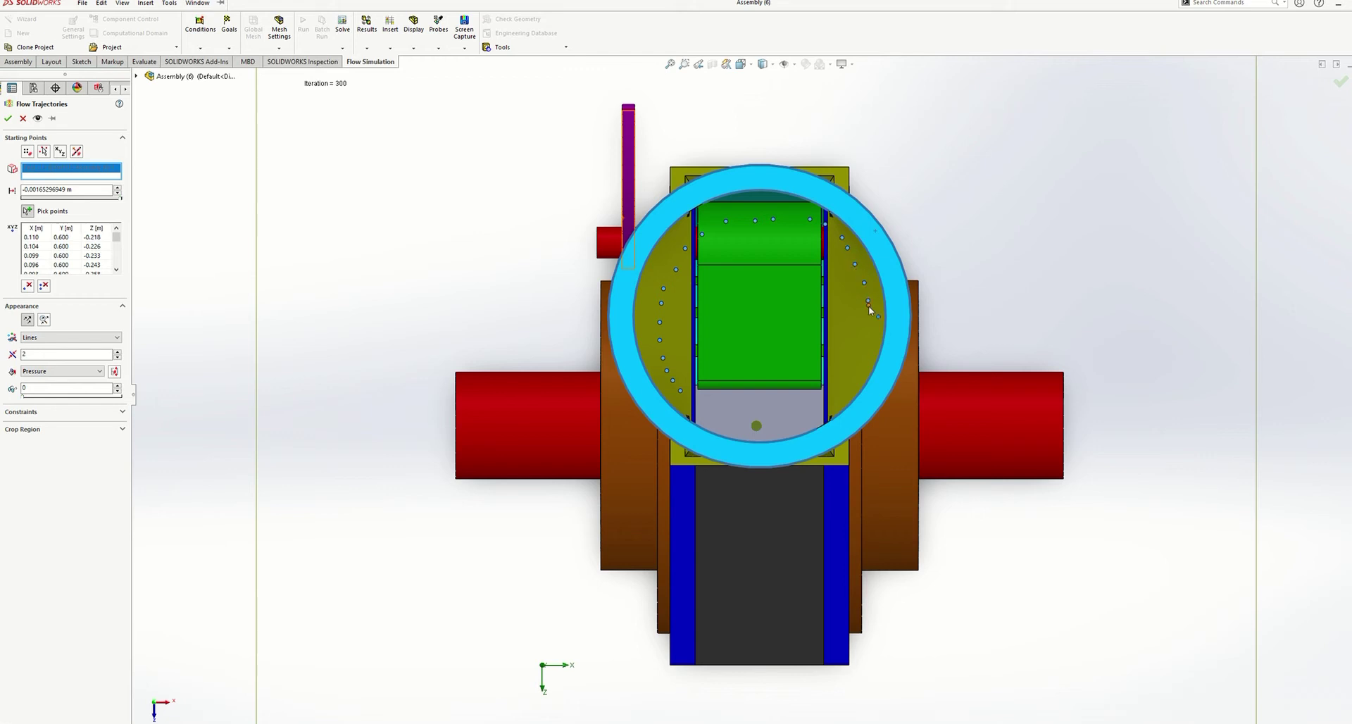
click(814, 409)
click(805, 413)
click(771, 420)
click(726, 421)
click(704, 418)
click(701, 415)
click(617, 30)
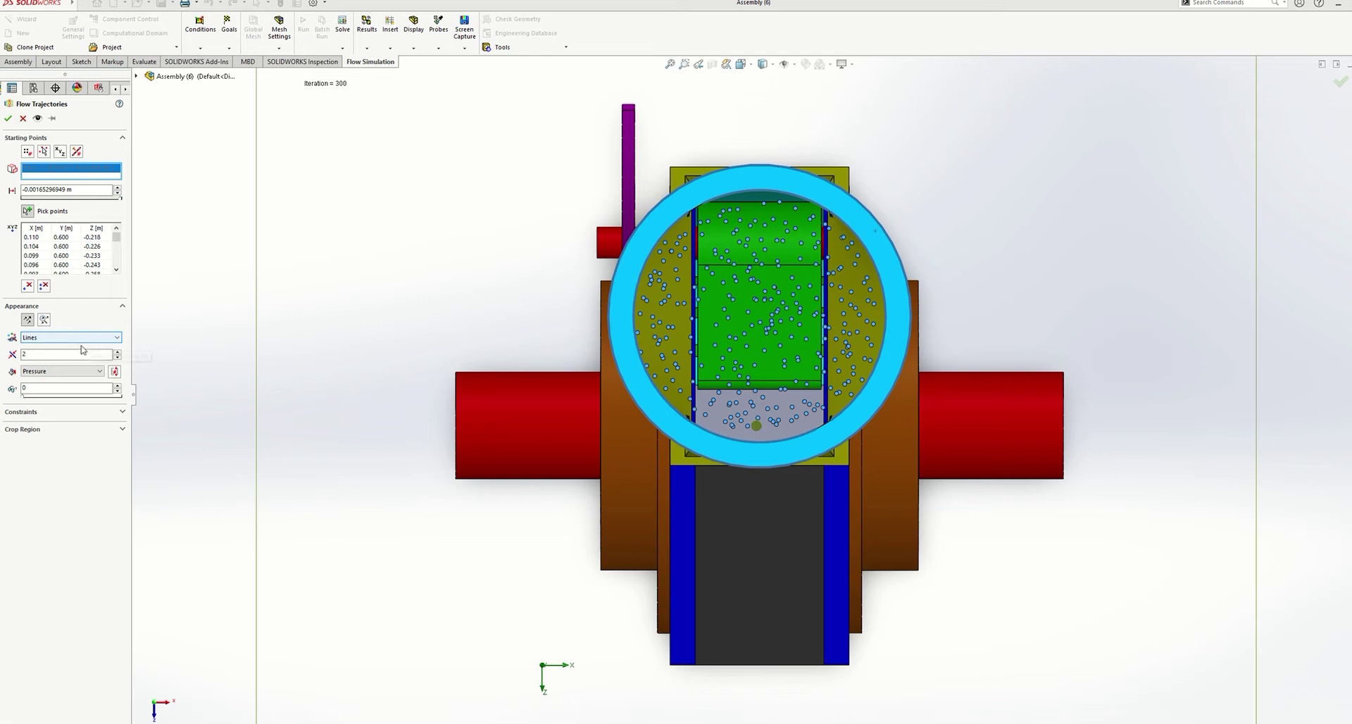
Step: Draw the flow trajectories as lines of width 1 coloured by Velocity, and create the plot
click(98, 339)
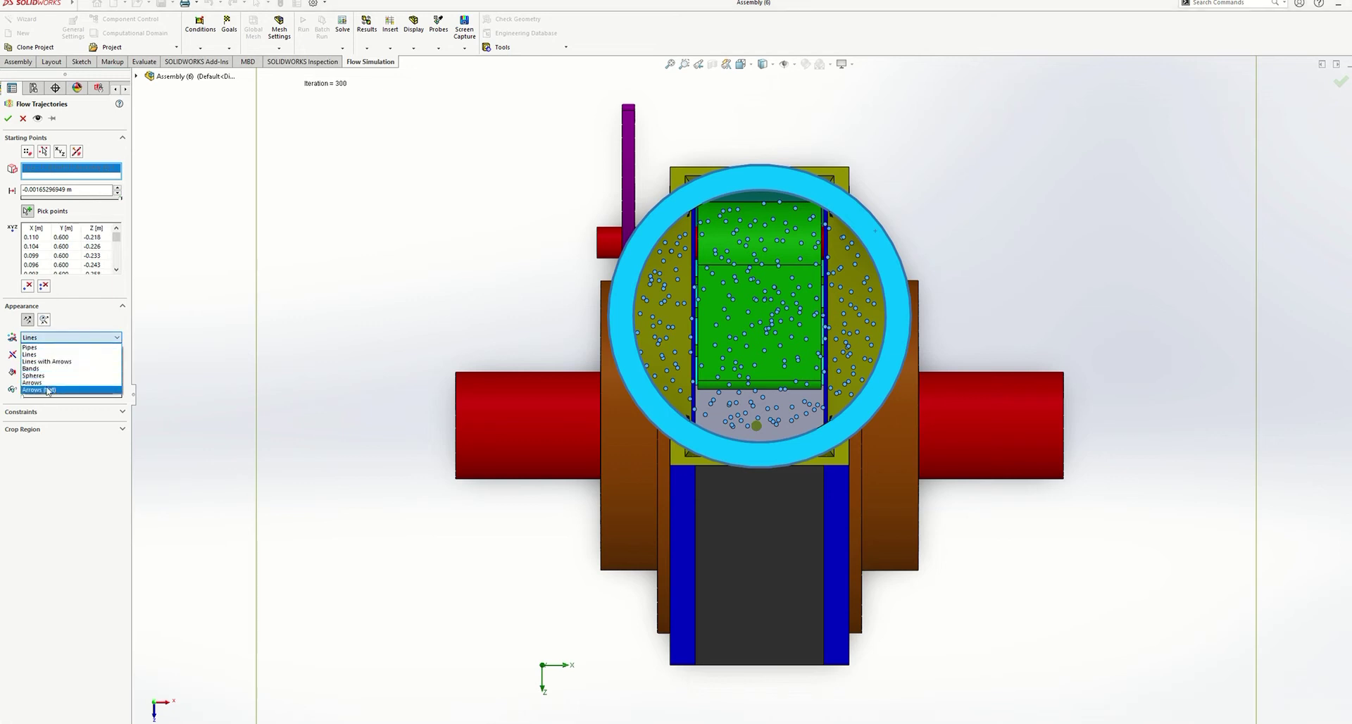
click(52, 354)
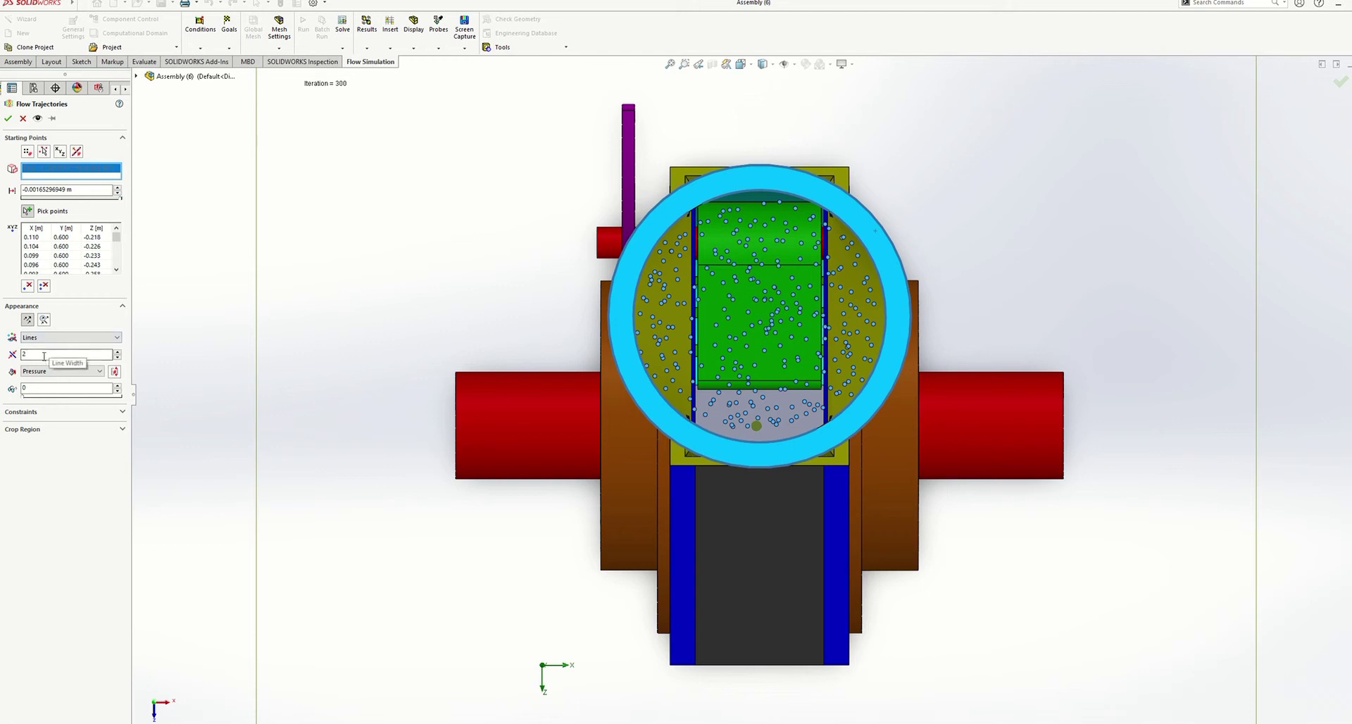
double_click(42, 354)
text(1)
click(104, 373)
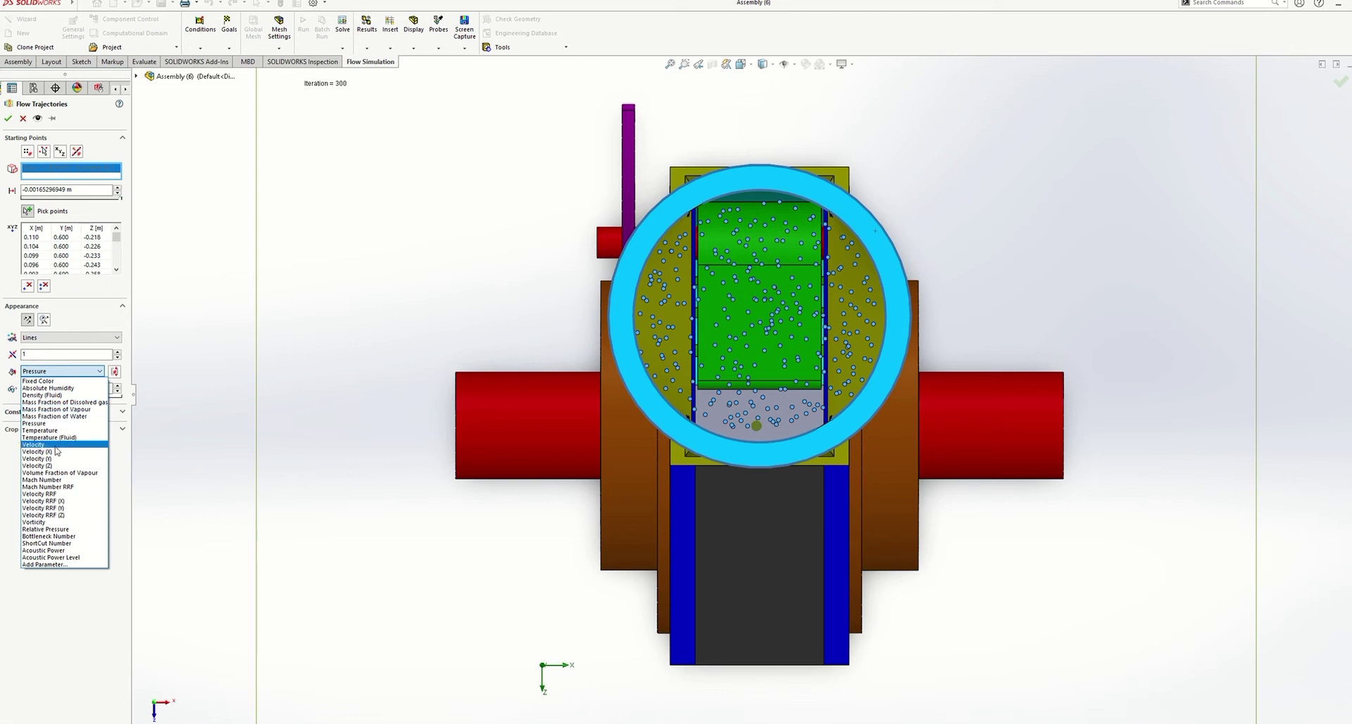
click(56, 445)
click(98, 372)
click(56, 445)
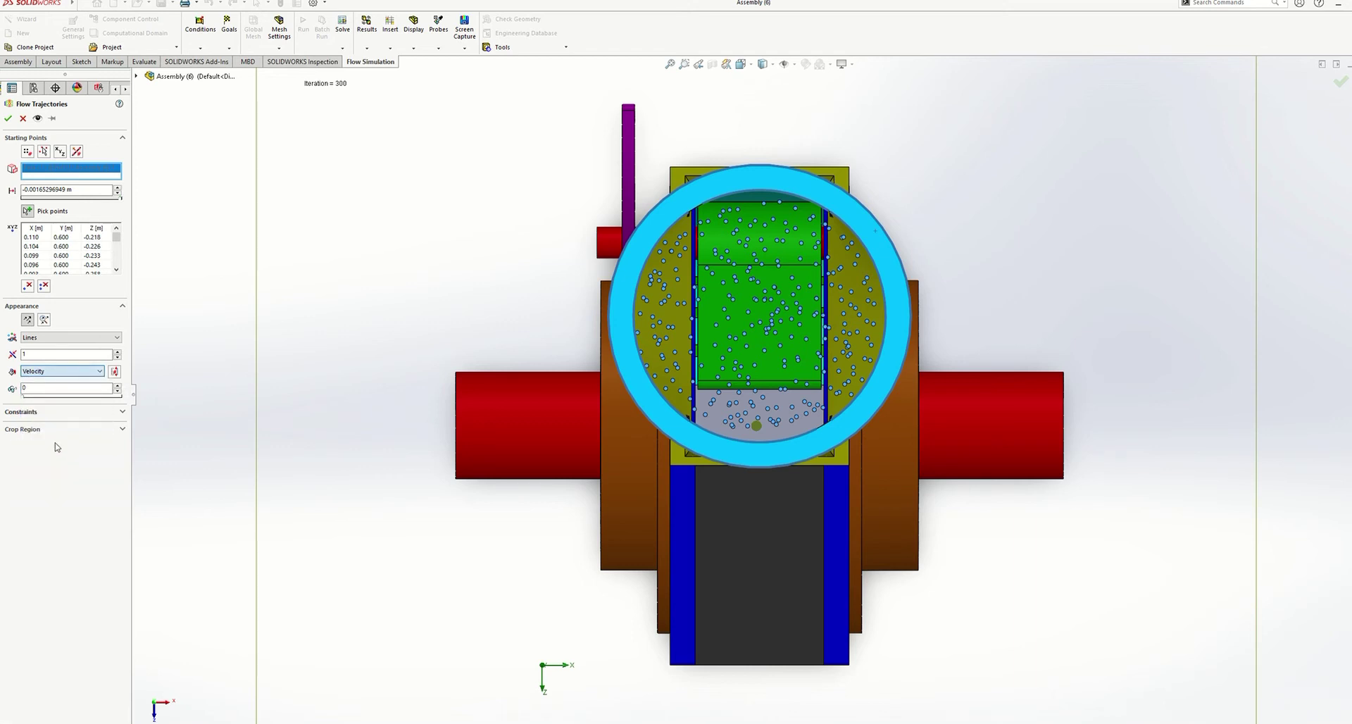
click(8, 118)
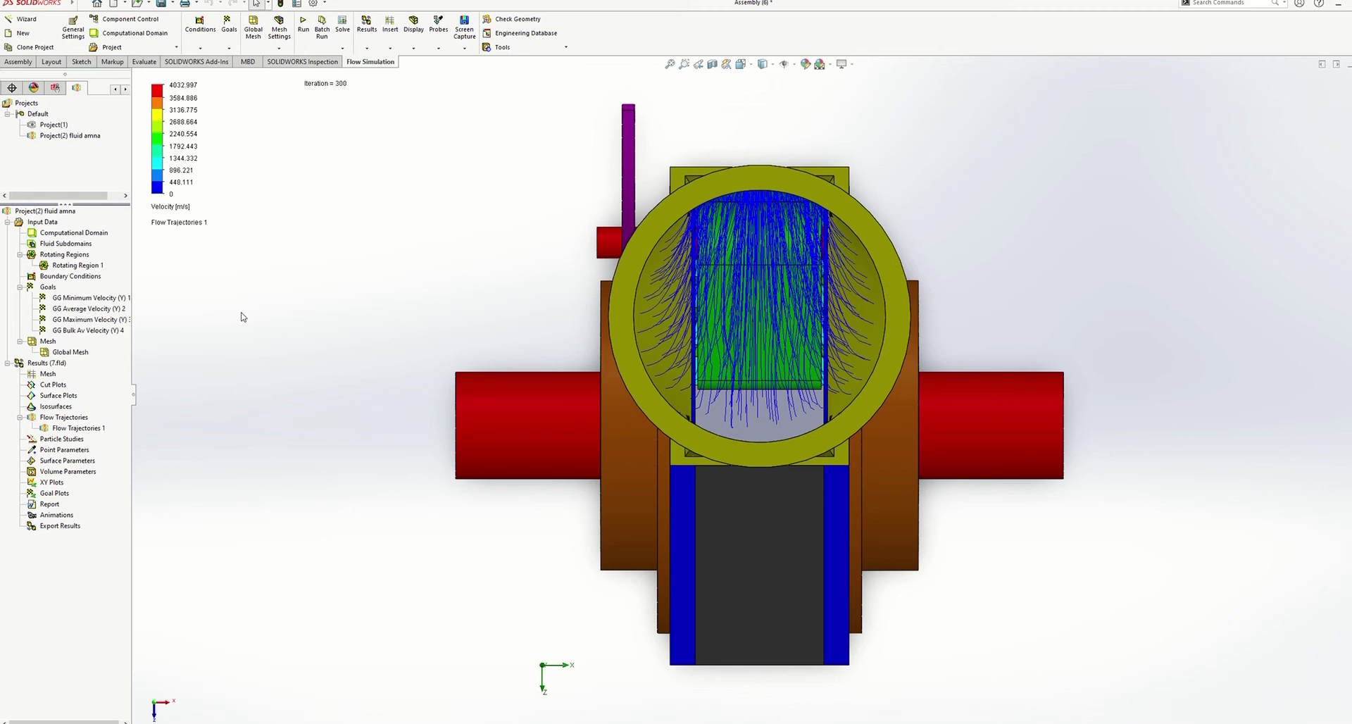
Step: Set the maximum of the velocity colour legend to 110 m/s
middle_drag(353, 302, 486, 283)
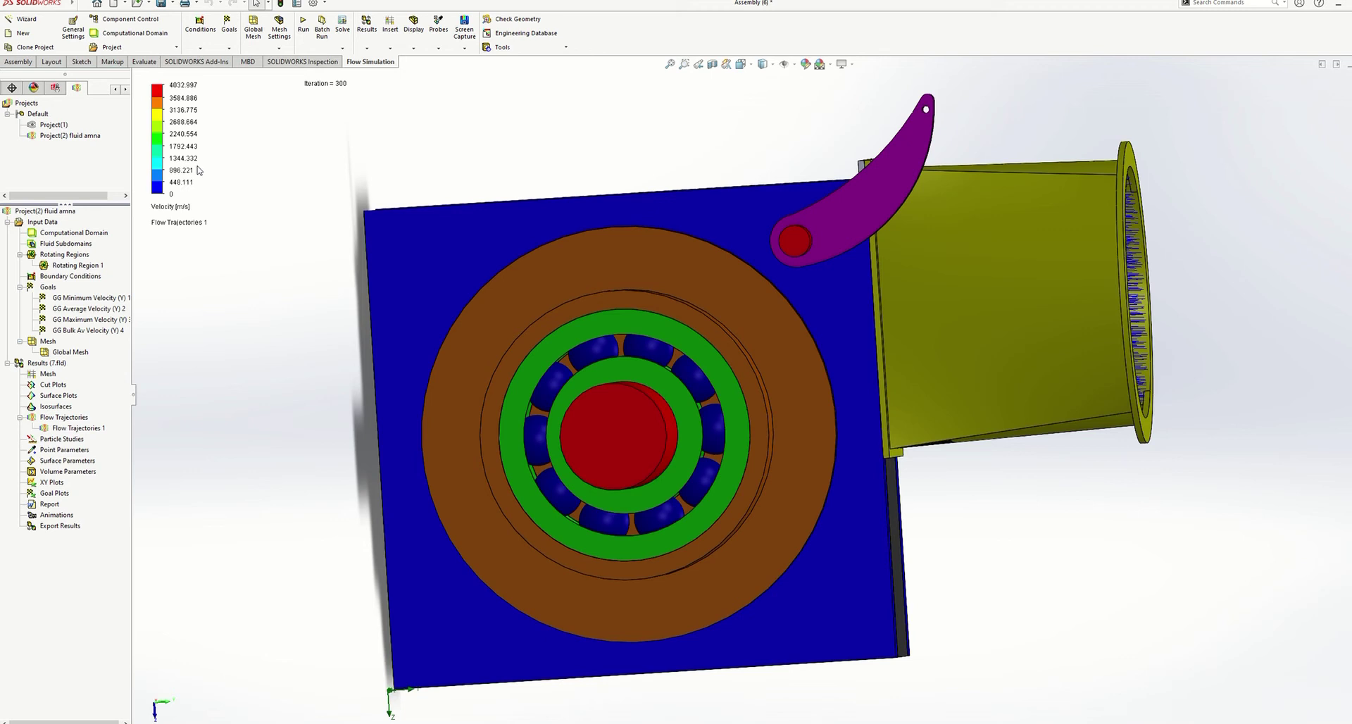
click(181, 86)
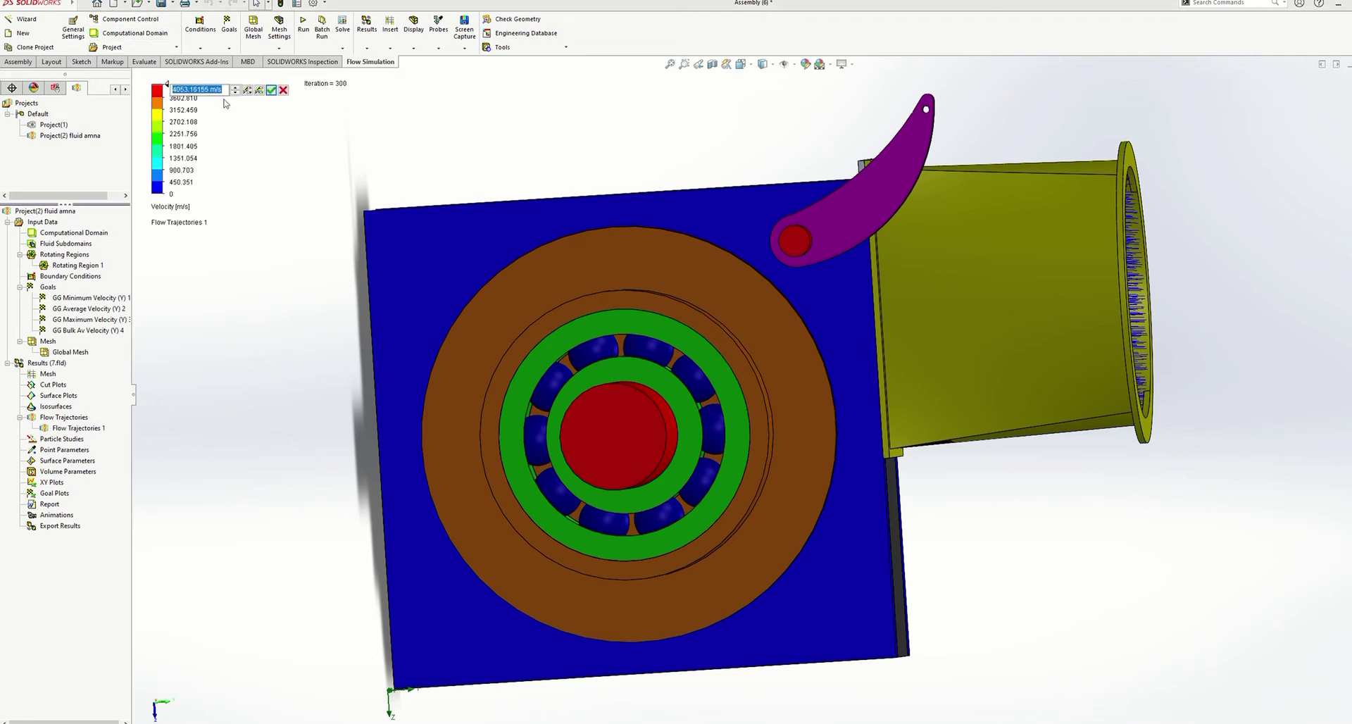
text(110)
click(271, 90)
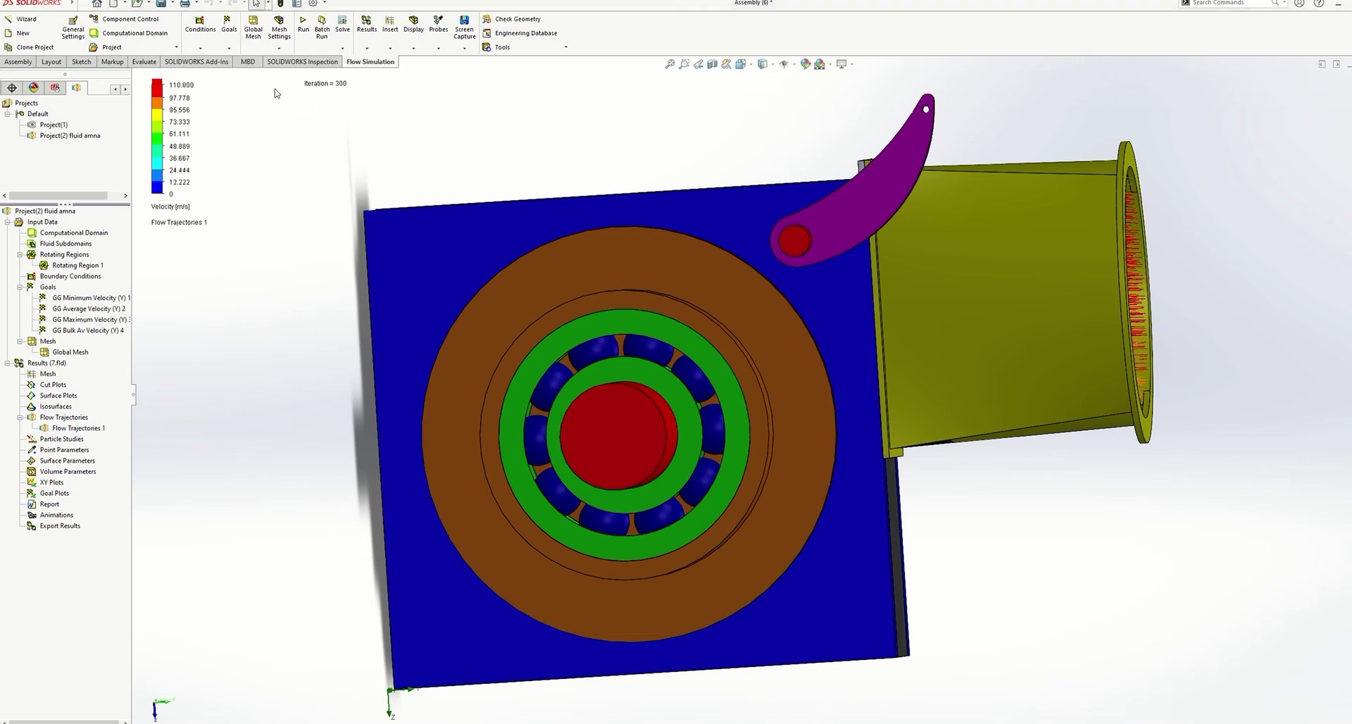
Step: Hide the brown outer ring, the bearing, the near runner disc and the blue side plate to expose the trajectories inside the turbine
key(f)
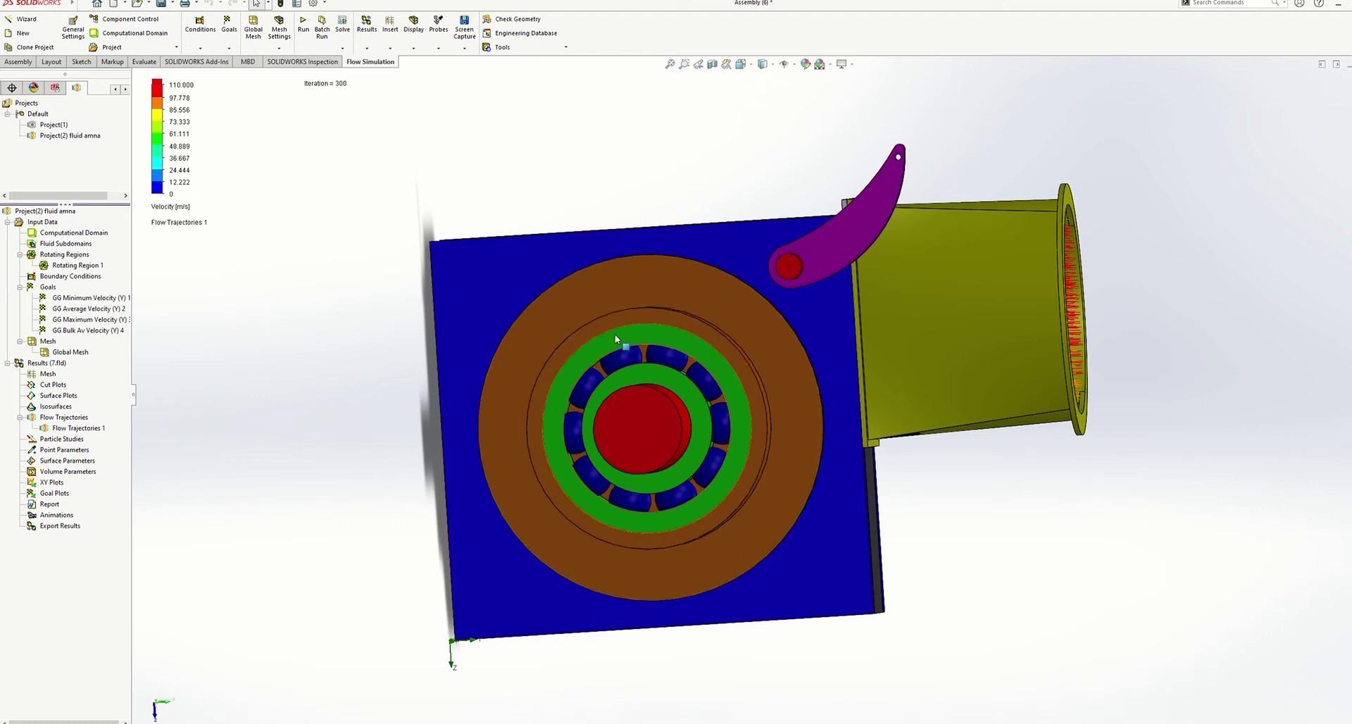
right_click(610, 297)
click(685, 259)
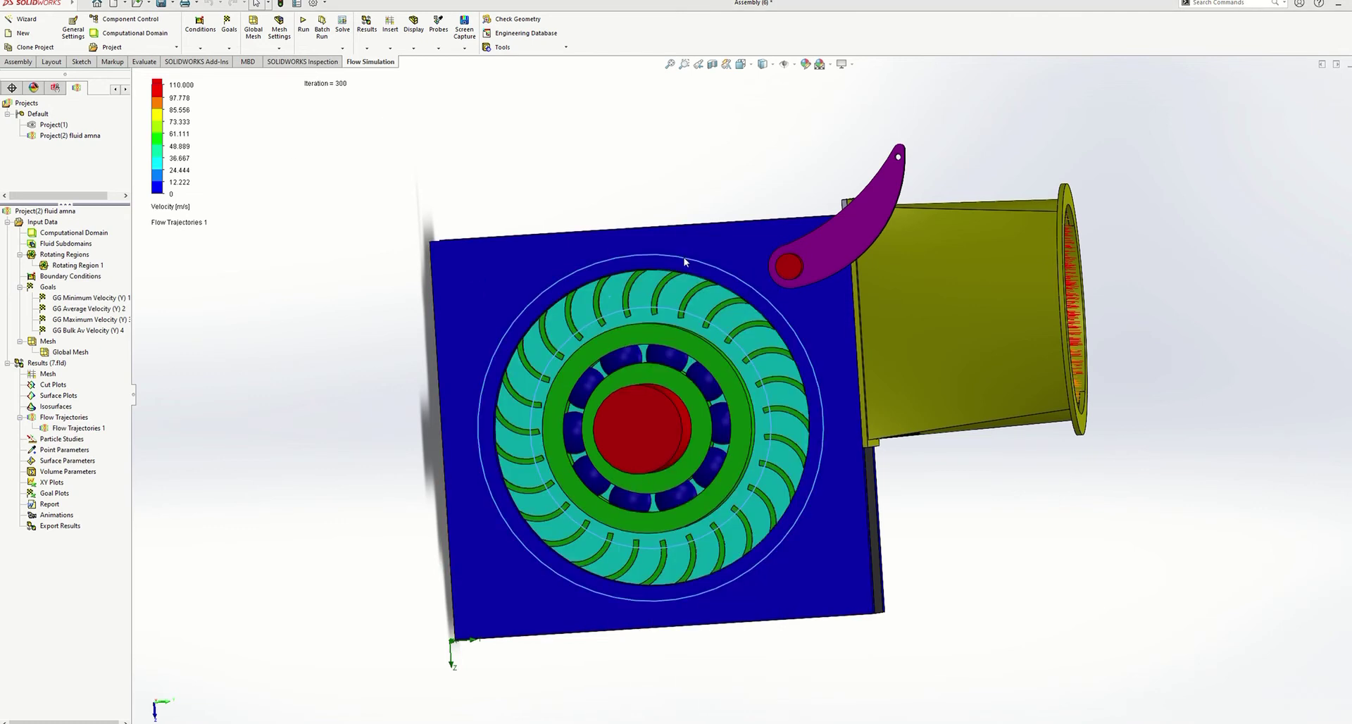
right_click(670, 332)
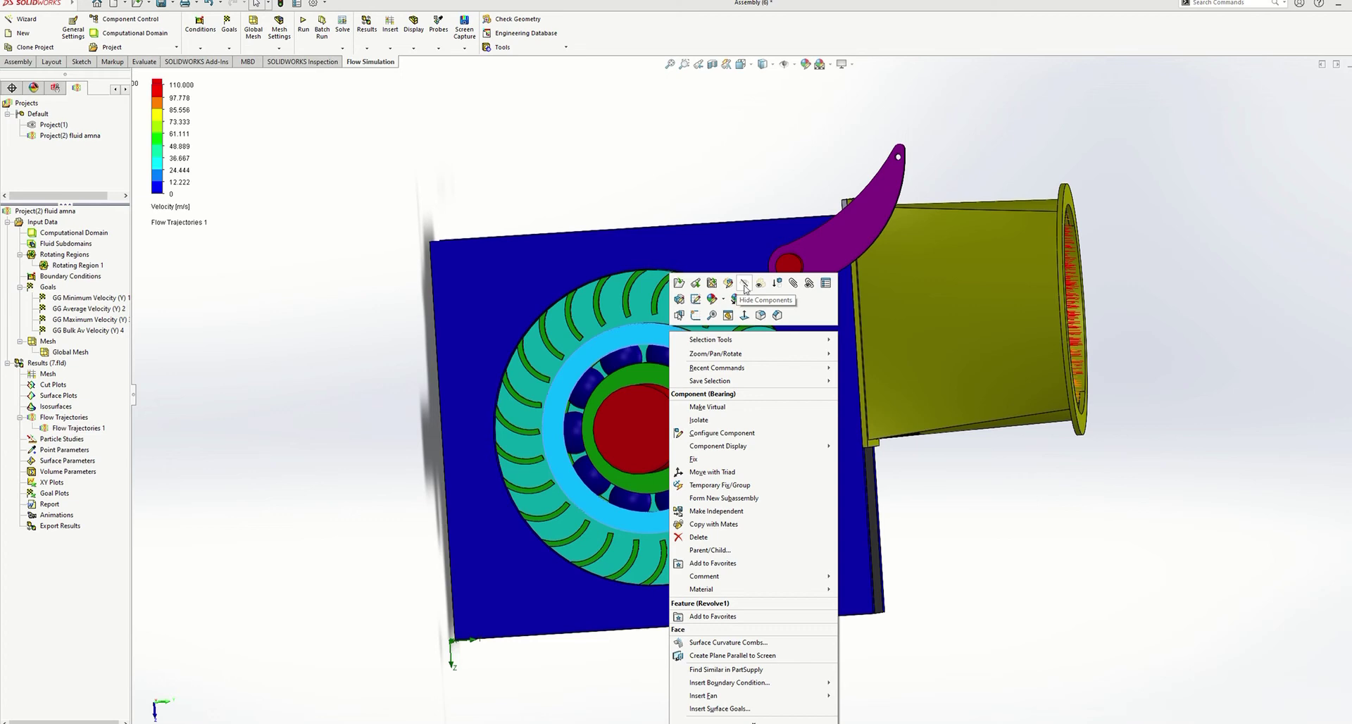
click(744, 288)
right_click(708, 362)
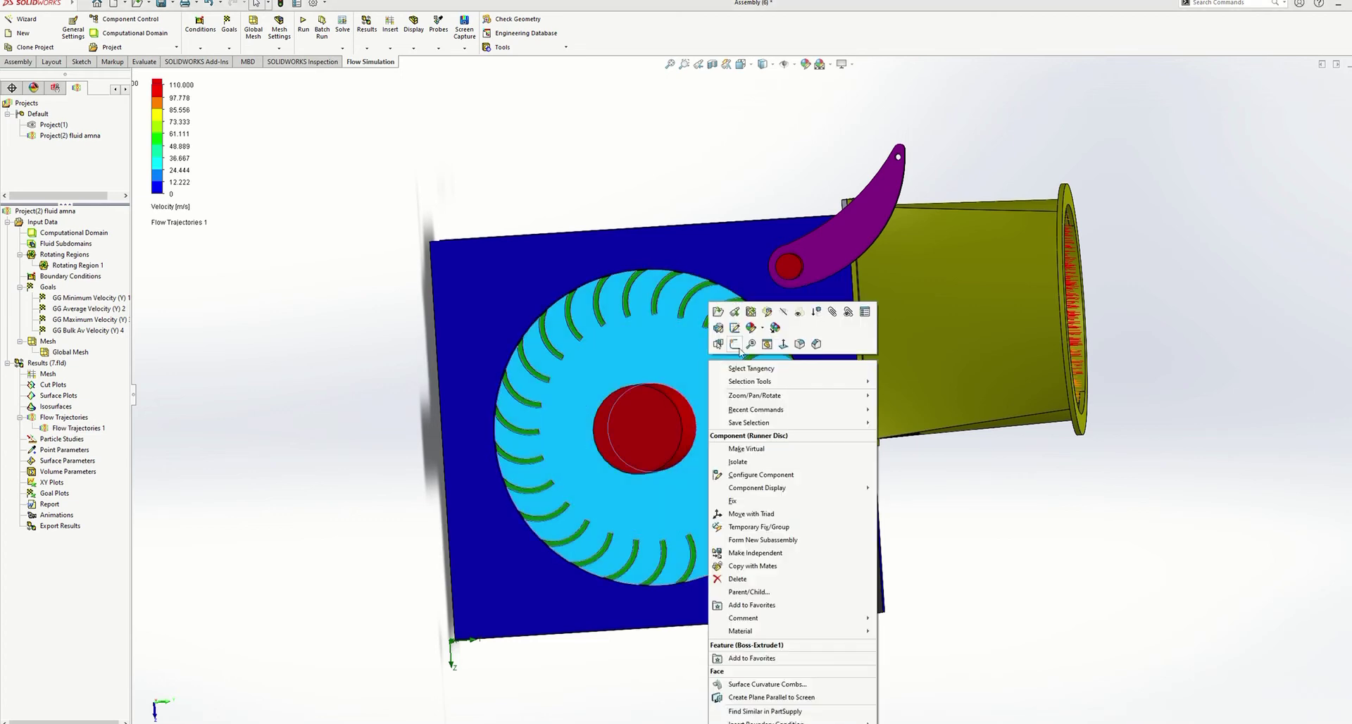
click(784, 313)
right_click(515, 290)
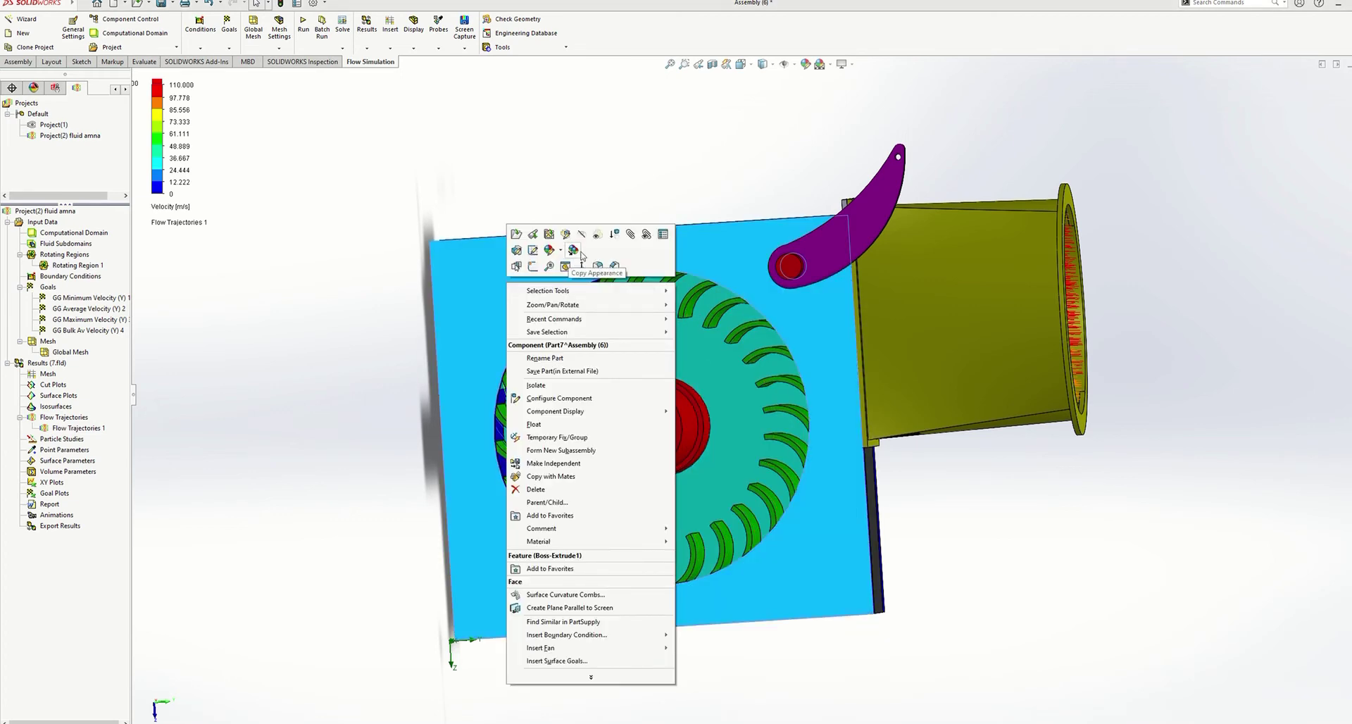
click(597, 234)
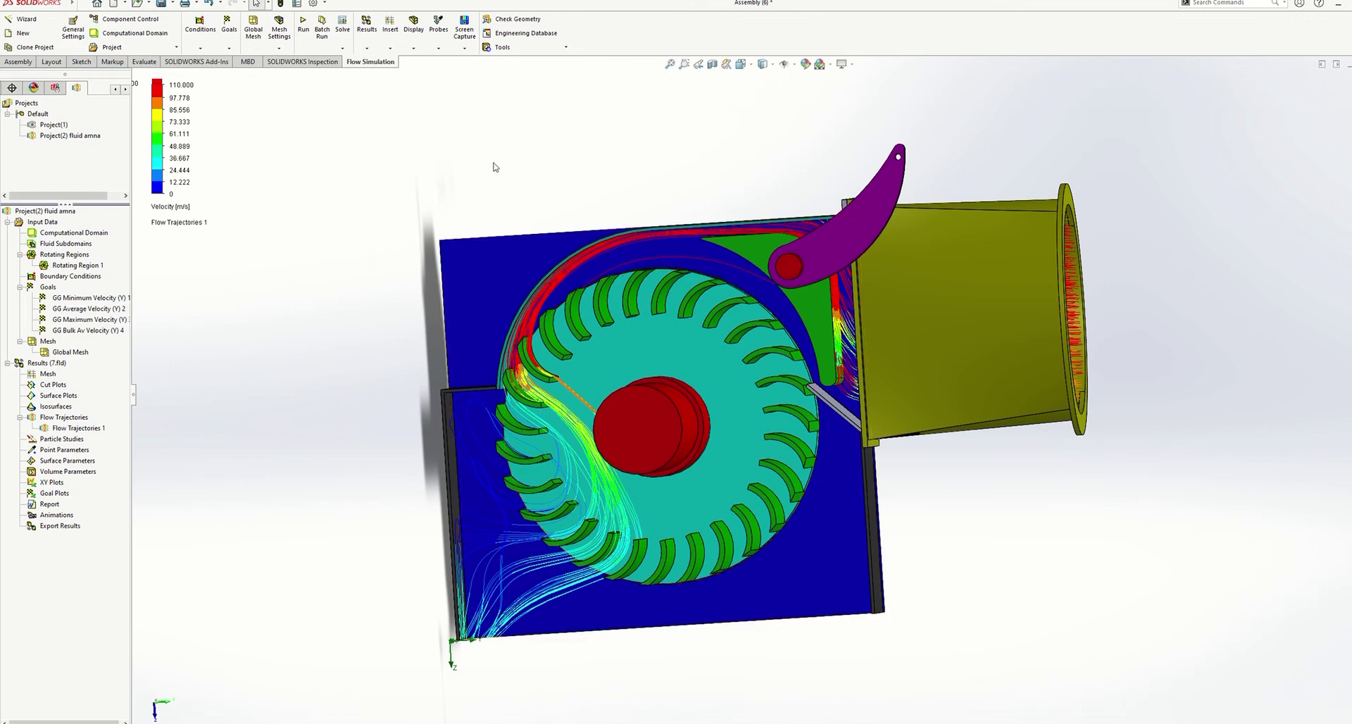
Step: Change the parameter shown by the flow trajectories legend to Pressure
mouse_move(495, 167)
middle_down()
mouse_move(522, 138)
mouse_move(472, 172)
mouse_move(497, 159)
mouse_move(491, 168)
middle_up()
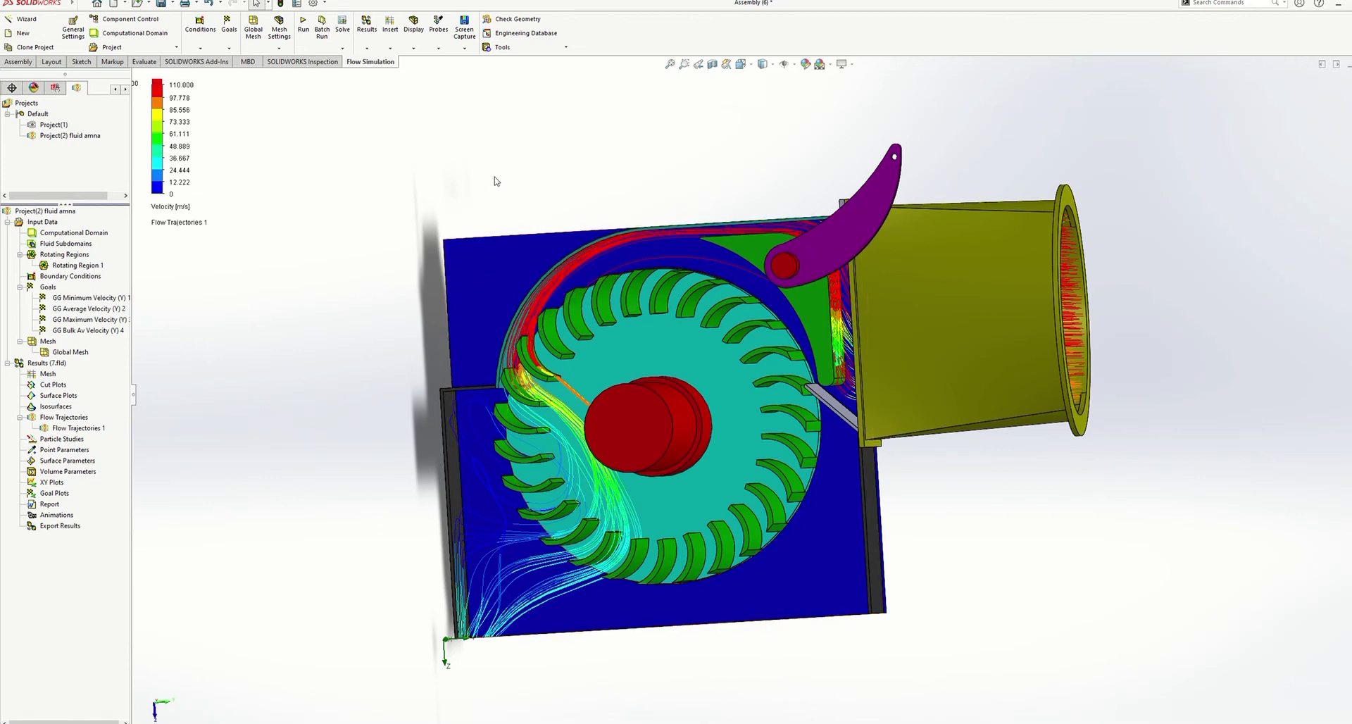
mouse_move(496, 181)
middle_down()
mouse_move(531, 166)
mouse_move(488, 205)
middle_up()
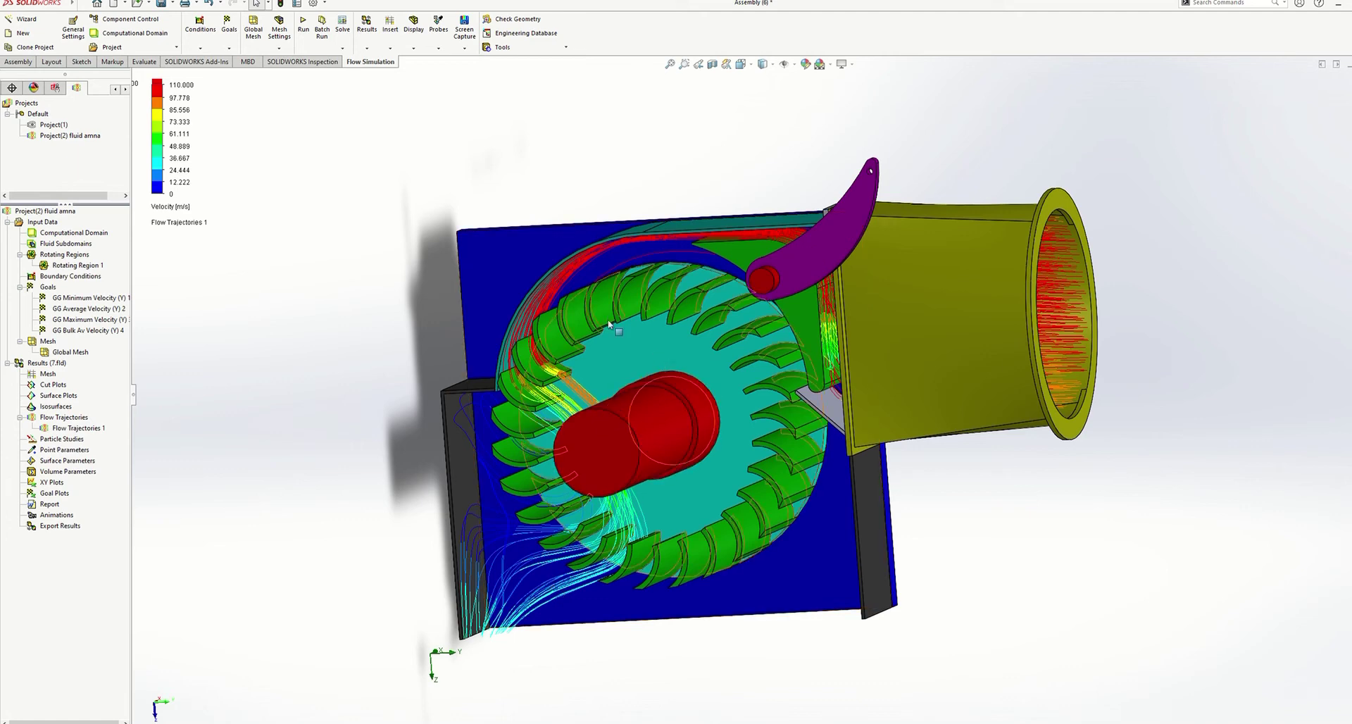
click(186, 209)
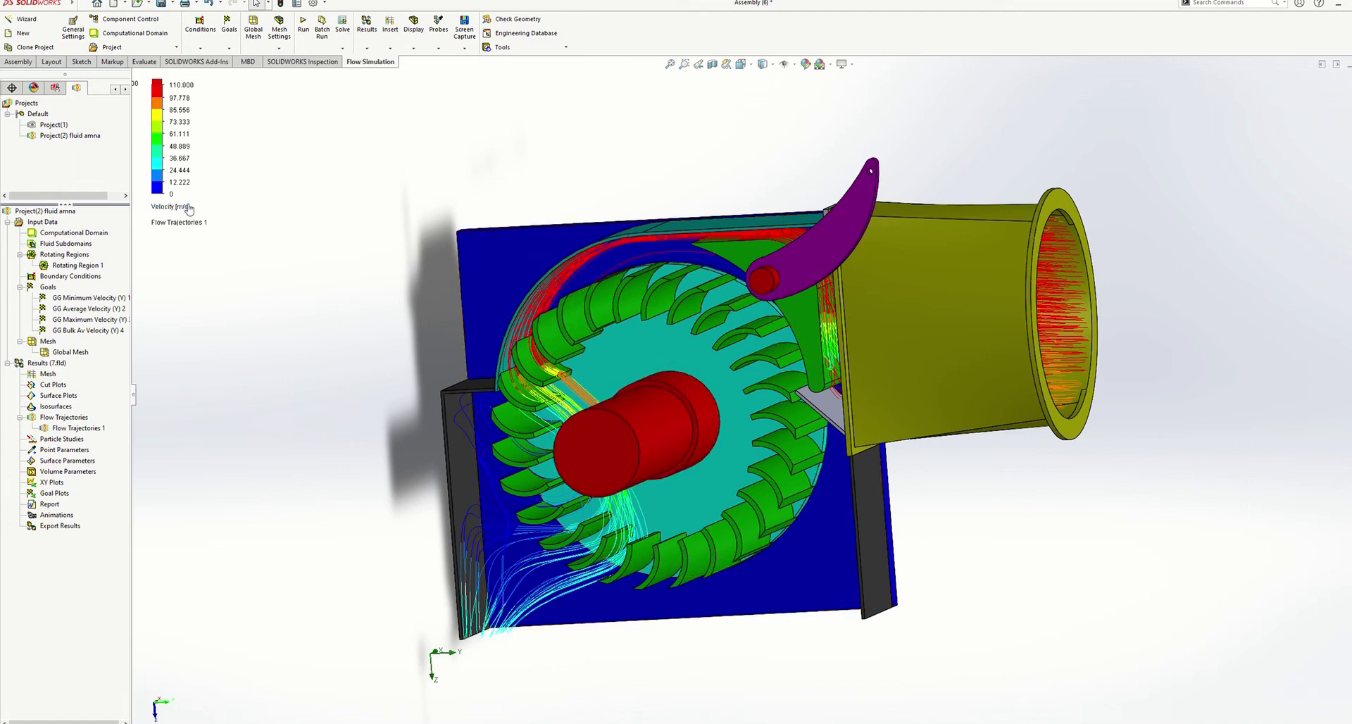
click(186, 210)
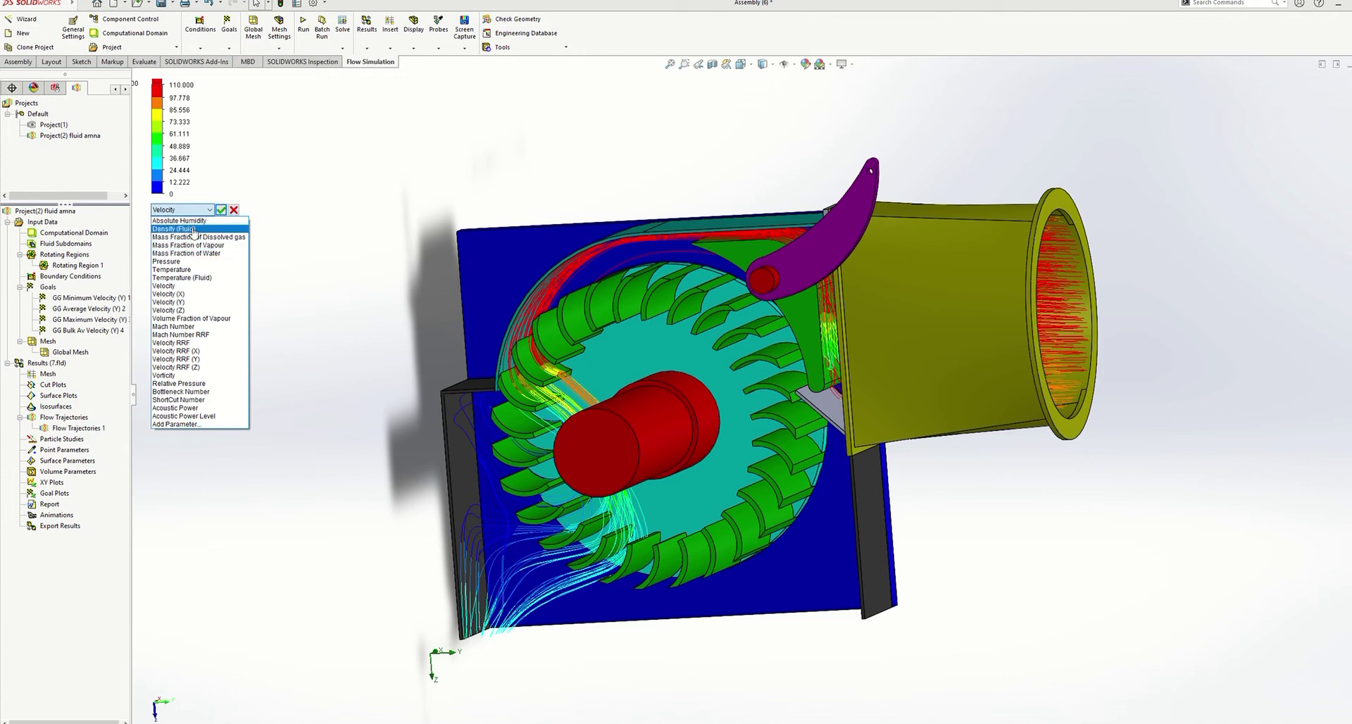
click(190, 262)
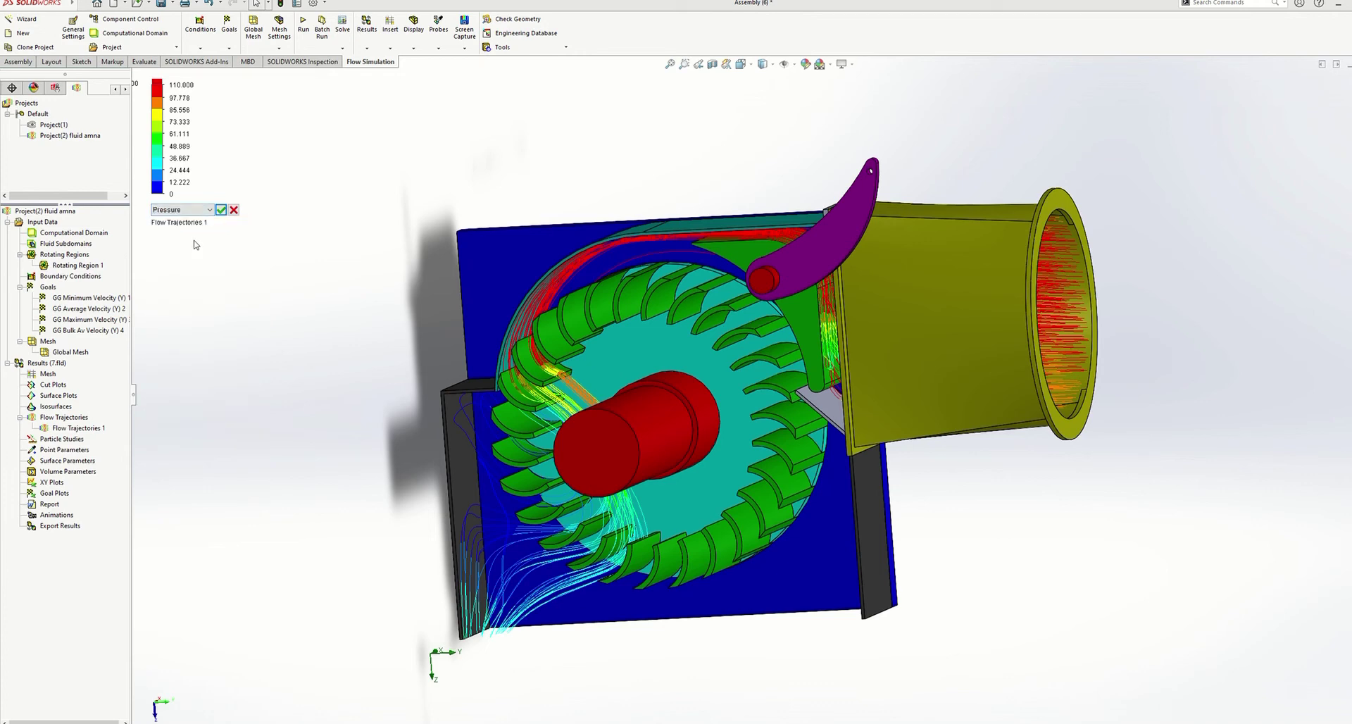
click(220, 213)
Step: Change the legend parameter of the flow trajectories back to Velocity
mouse_move(254, 281)
middle_down()
mouse_move(260, 256)
mouse_move(298, 238)
mouse_move(287, 265)
mouse_move(244, 256)
mouse_move(226, 293)
mouse_move(260, 292)
middle_up()
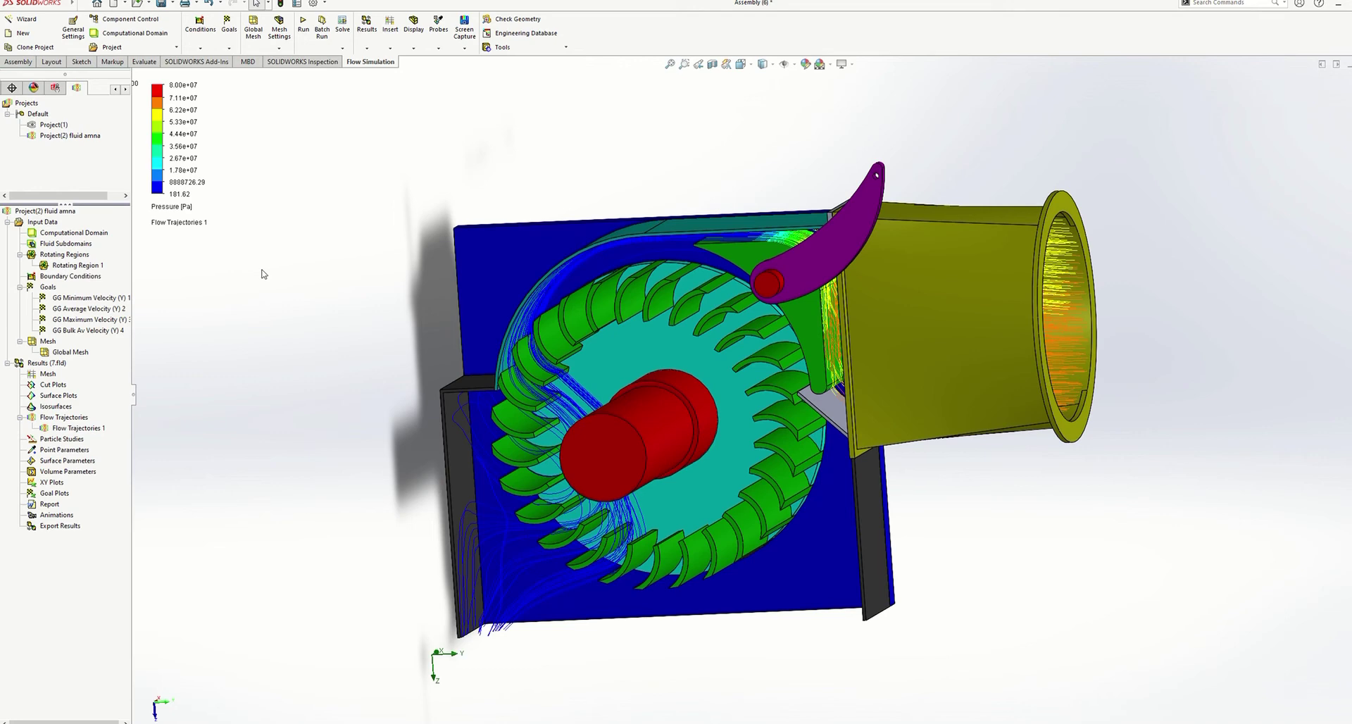
double_click(172, 207)
click(177, 211)
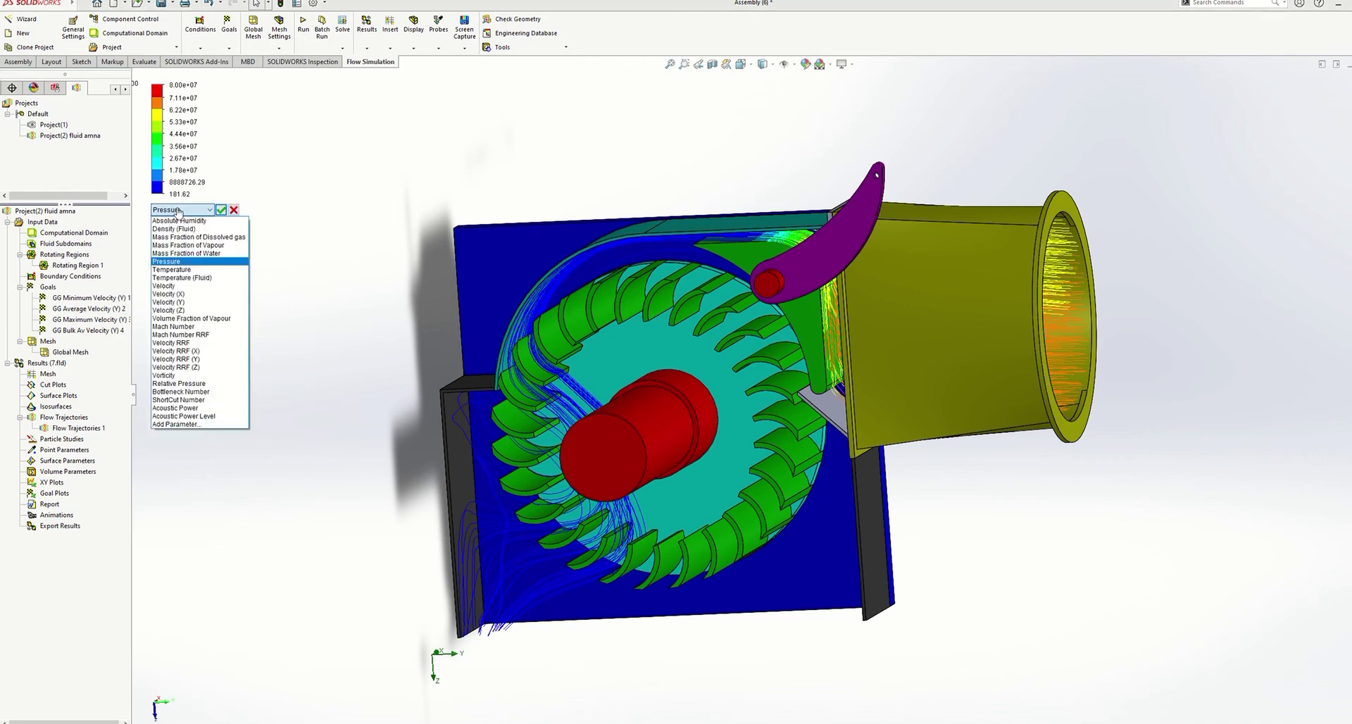
click(175, 287)
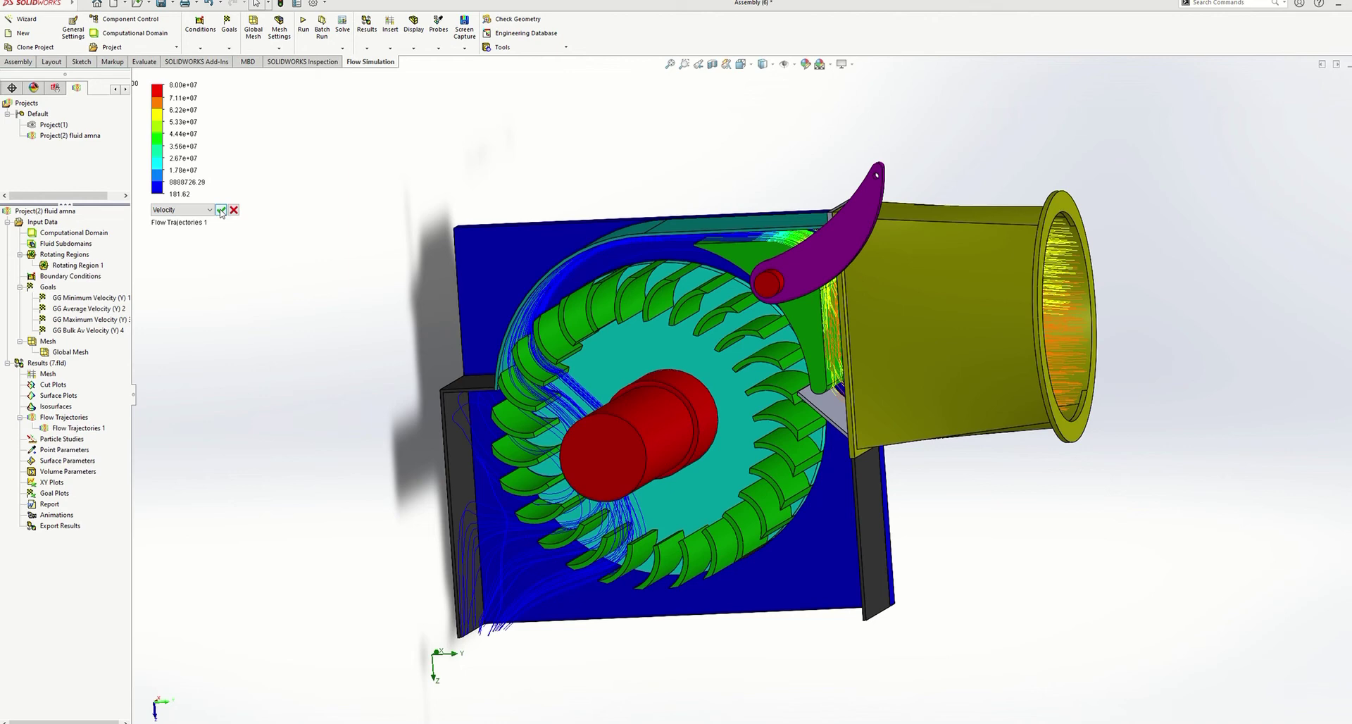
click(220, 211)
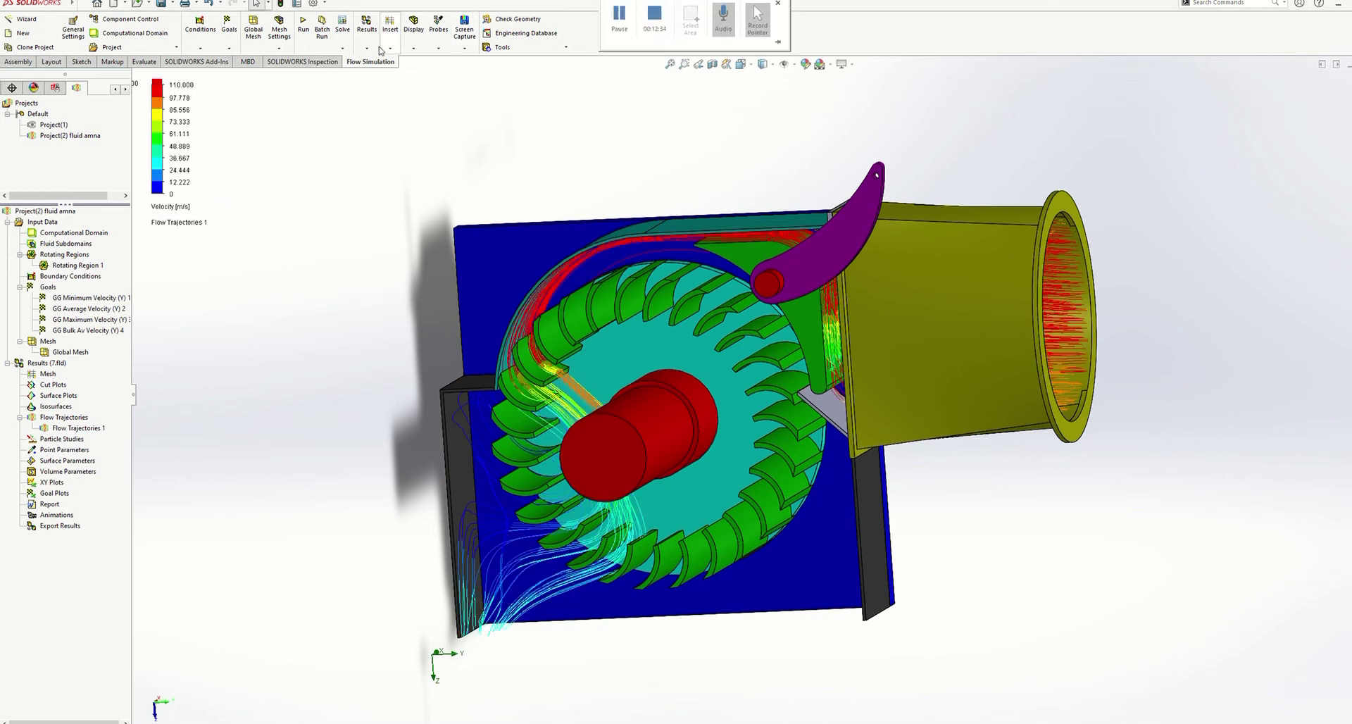
Step: Rotate the green guide vane and its purple lever counterclockwise so the vane's tip swings down towards the runner
middle_drag(740, 206, 786, 144)
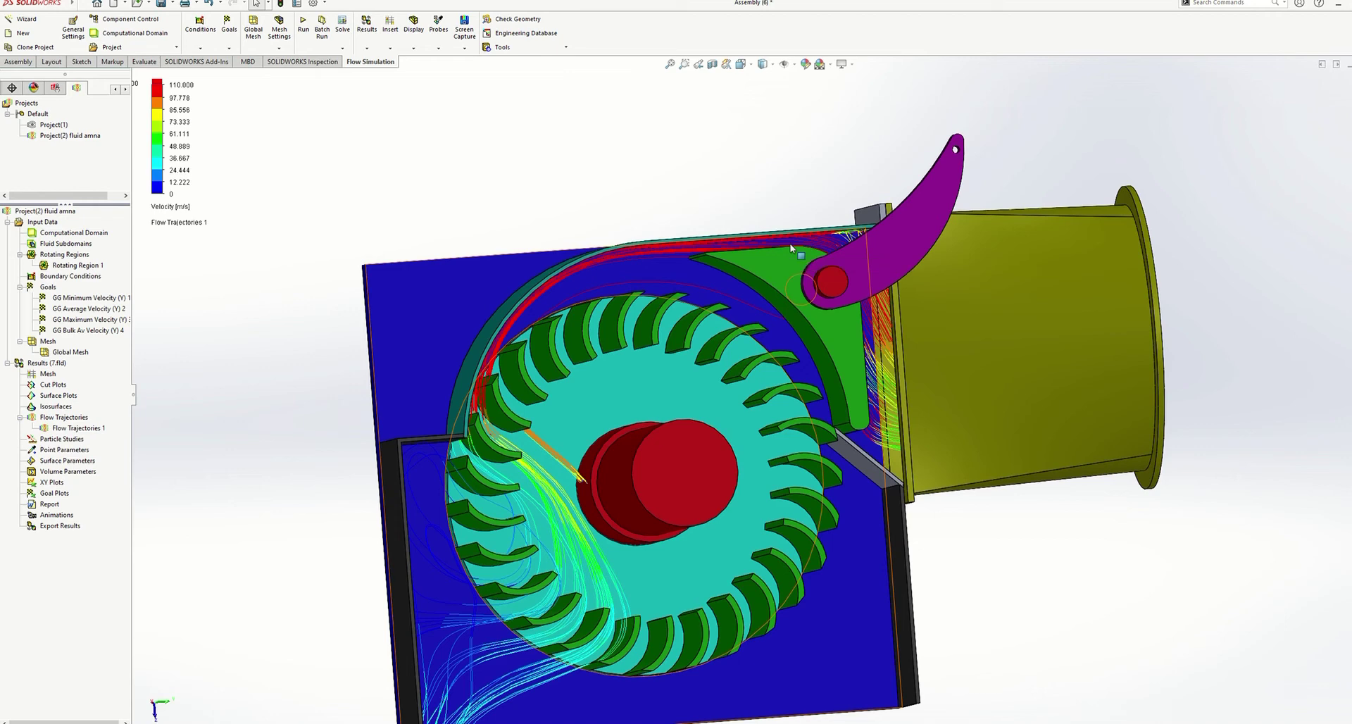
drag(791, 246, 714, 303)
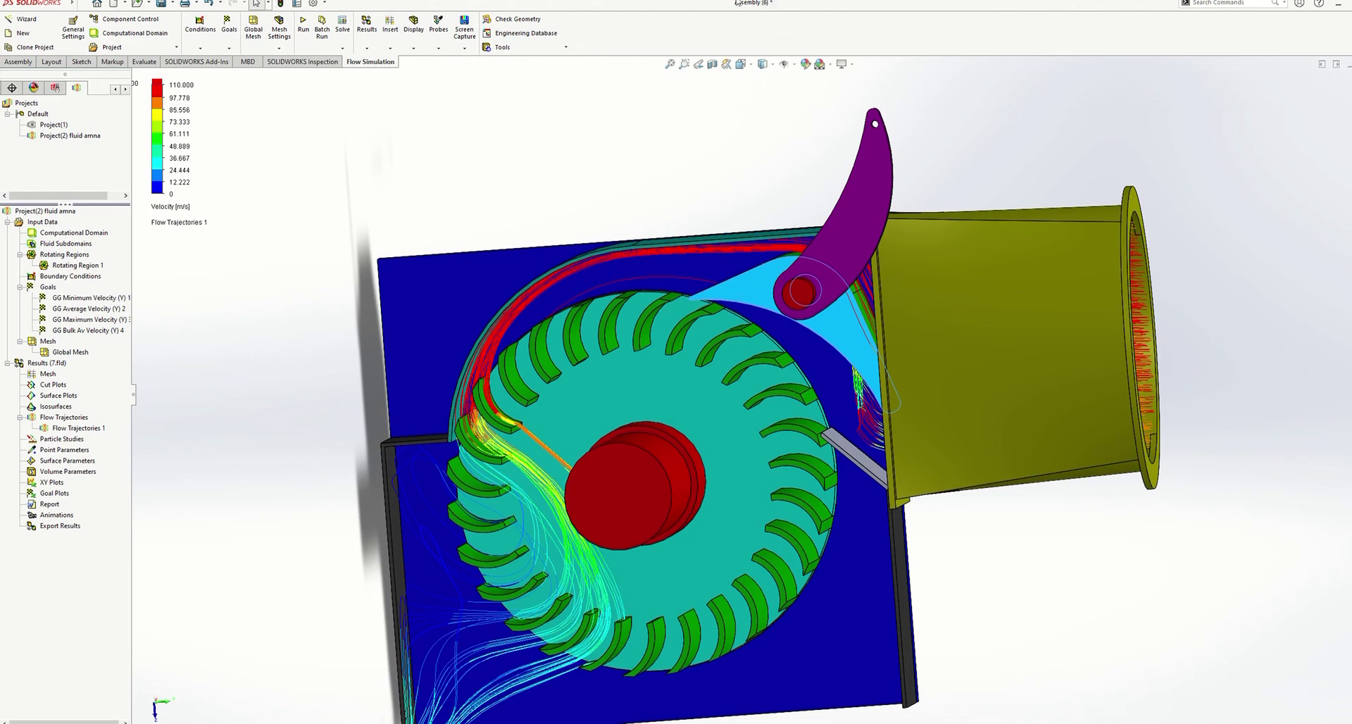
Step: Run the calculation of Project(2) again, keeping the computational domain and resetting the mesh settings
right_click(81, 136)
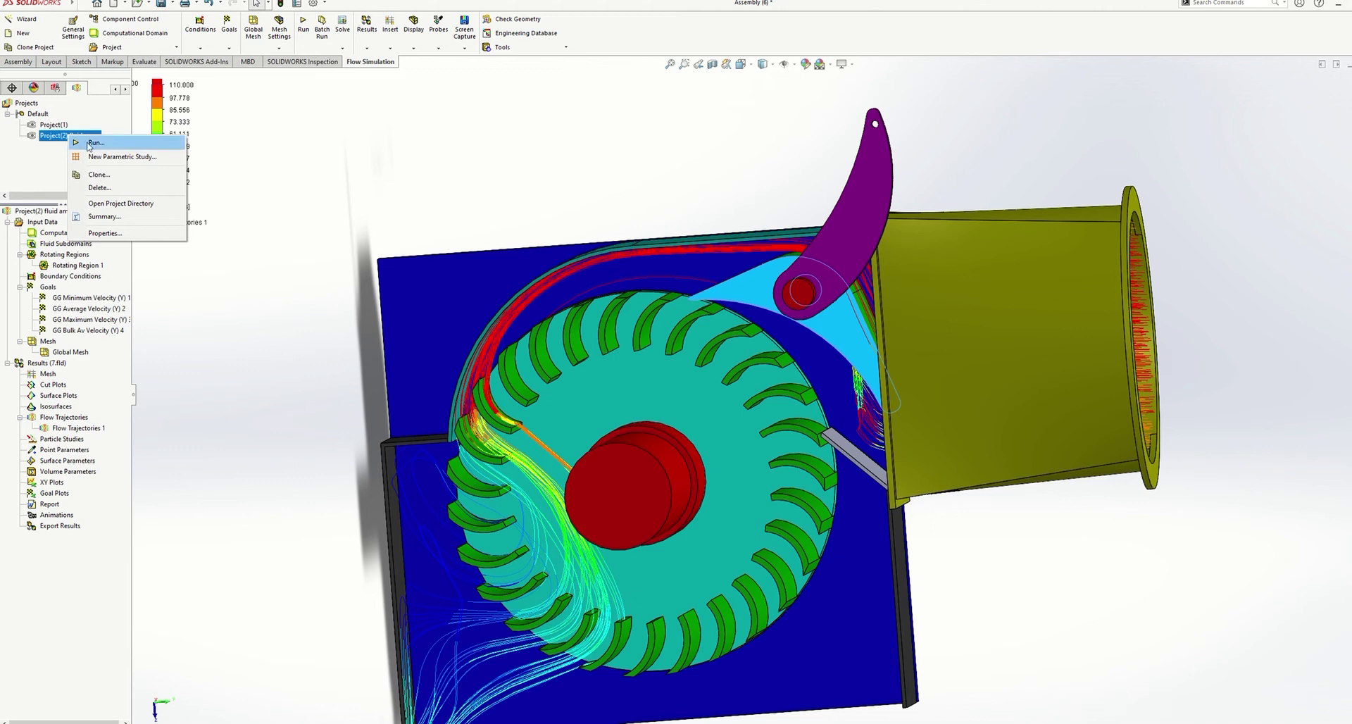
click(94, 143)
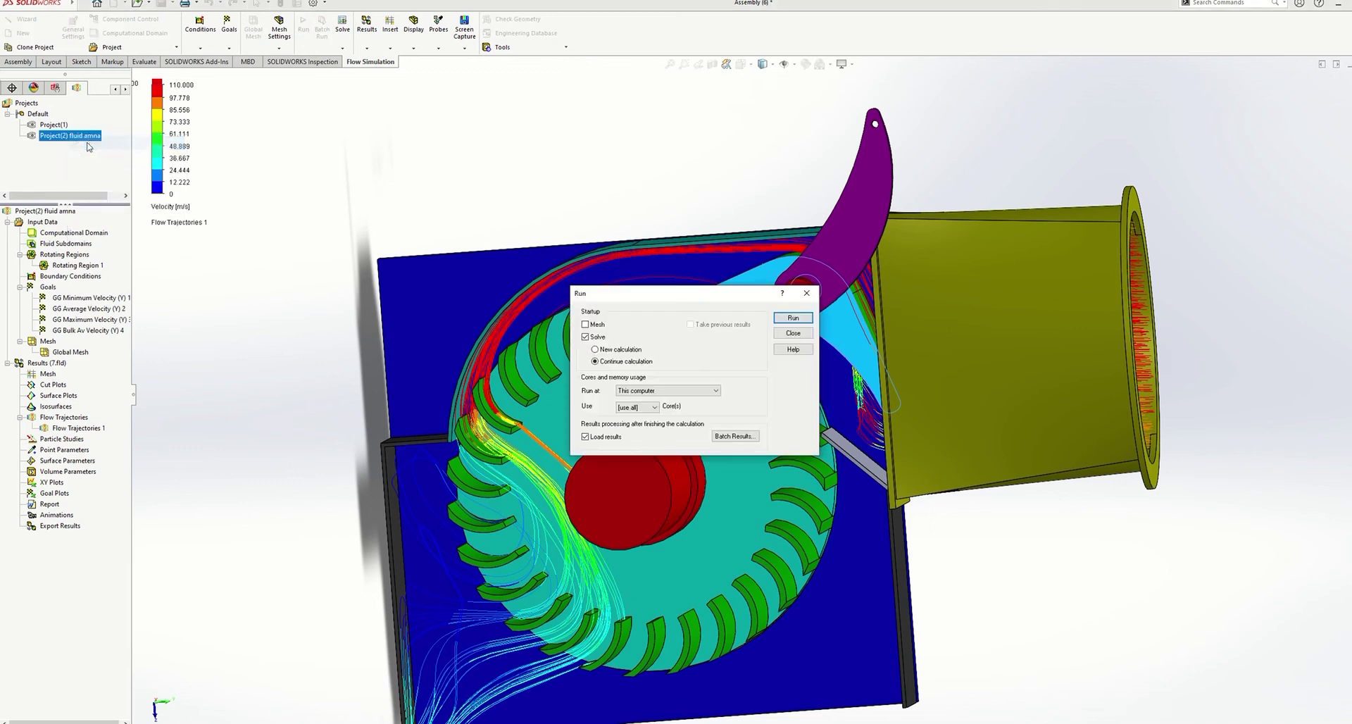
click(791, 319)
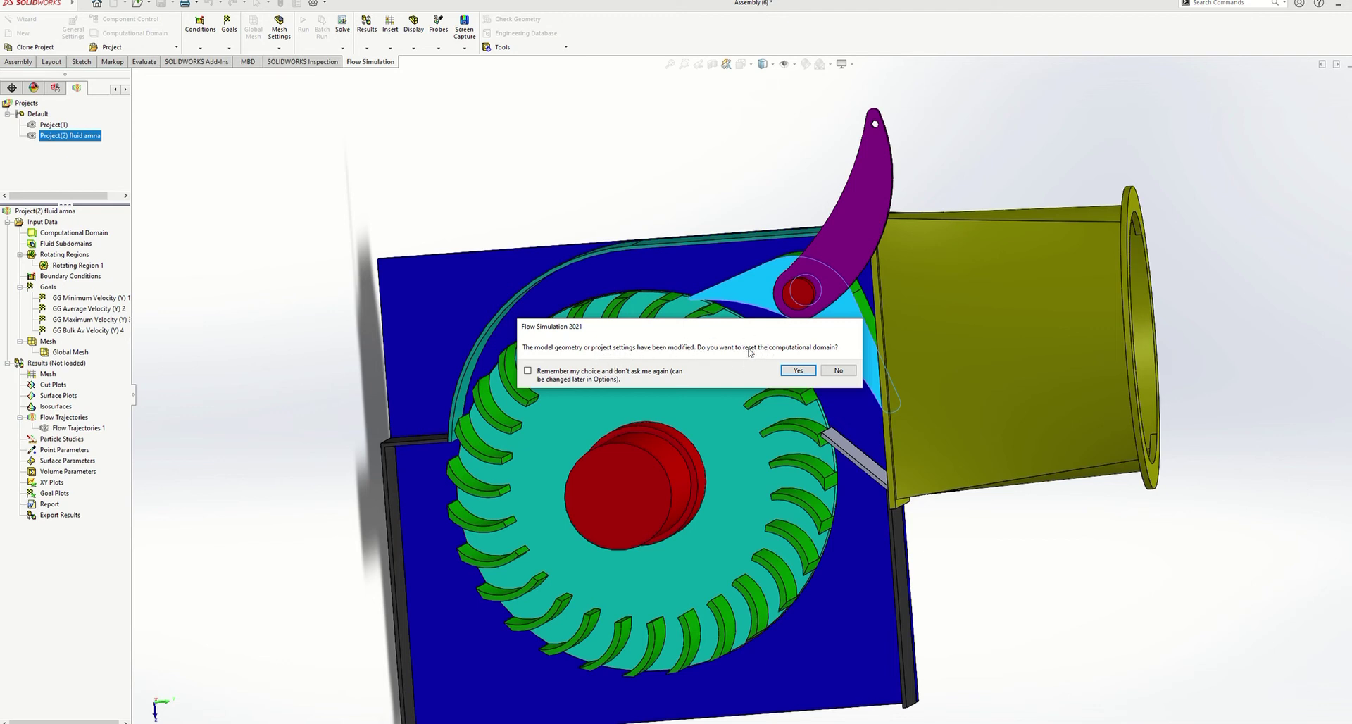
click(836, 371)
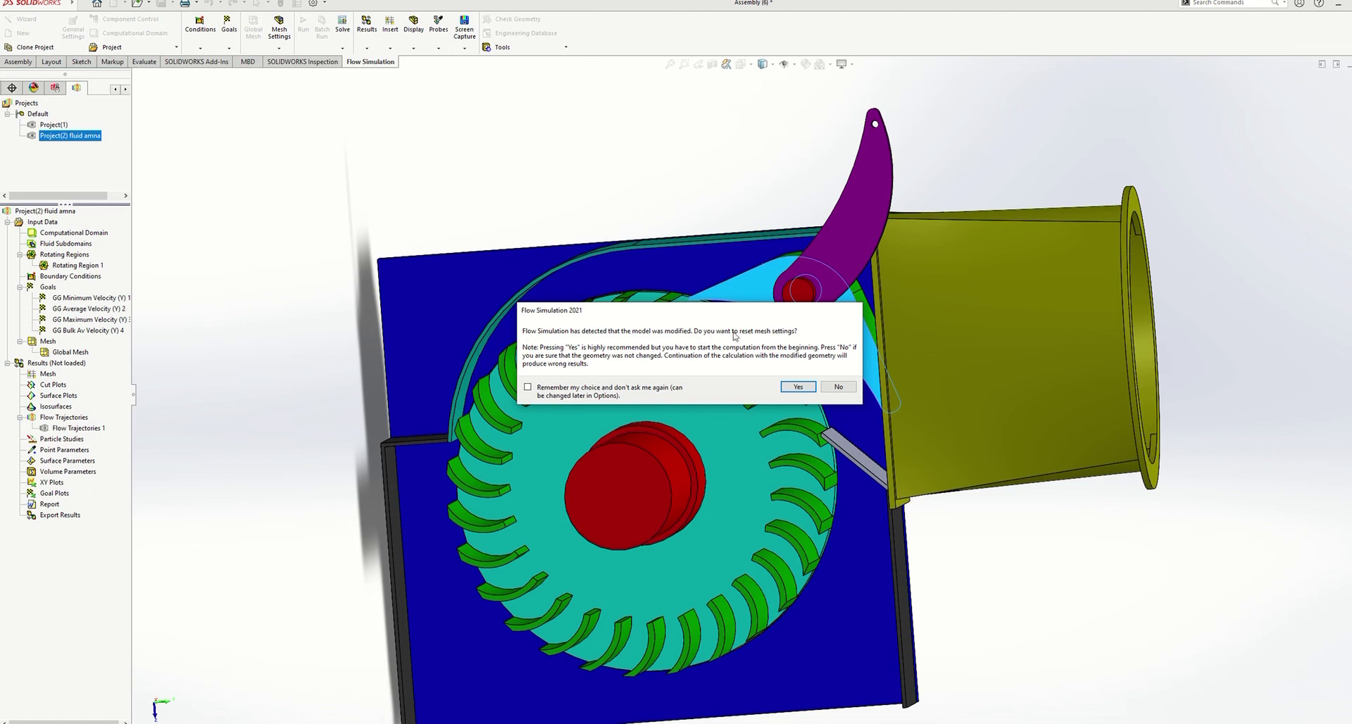
click(796, 388)
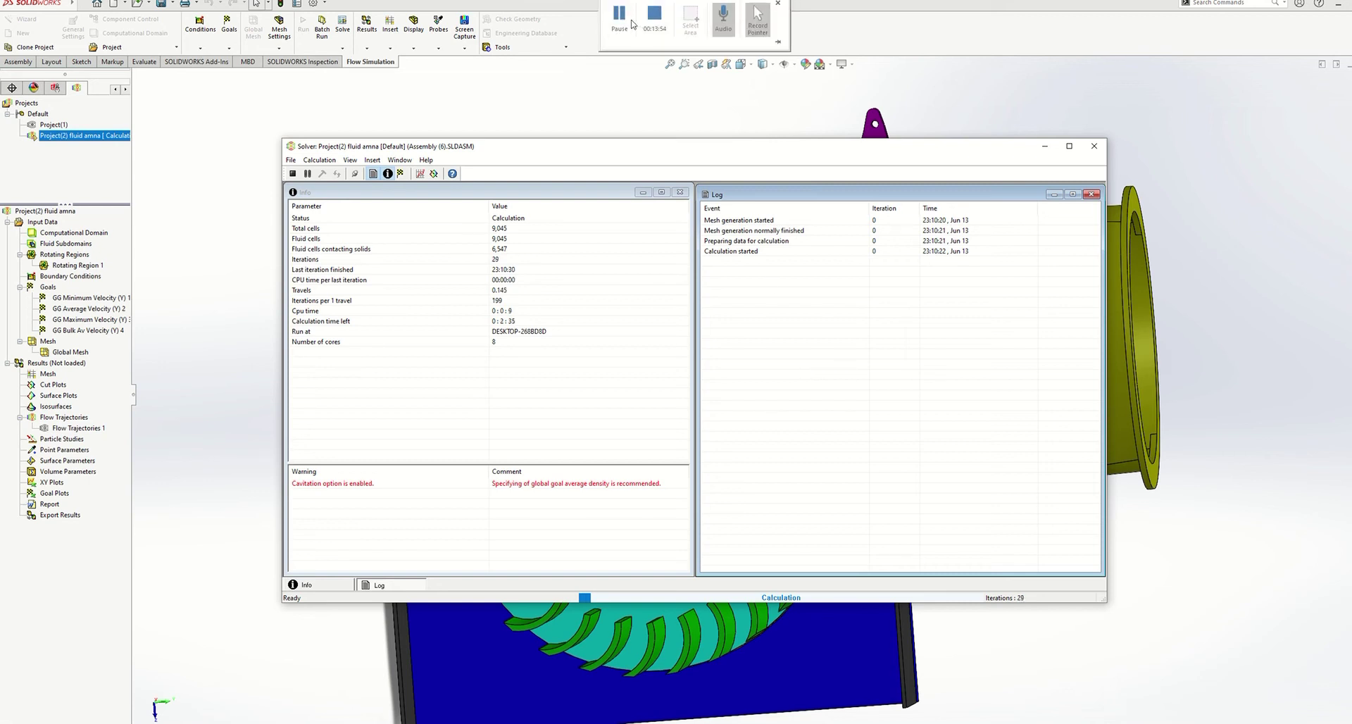
click(618, 18)
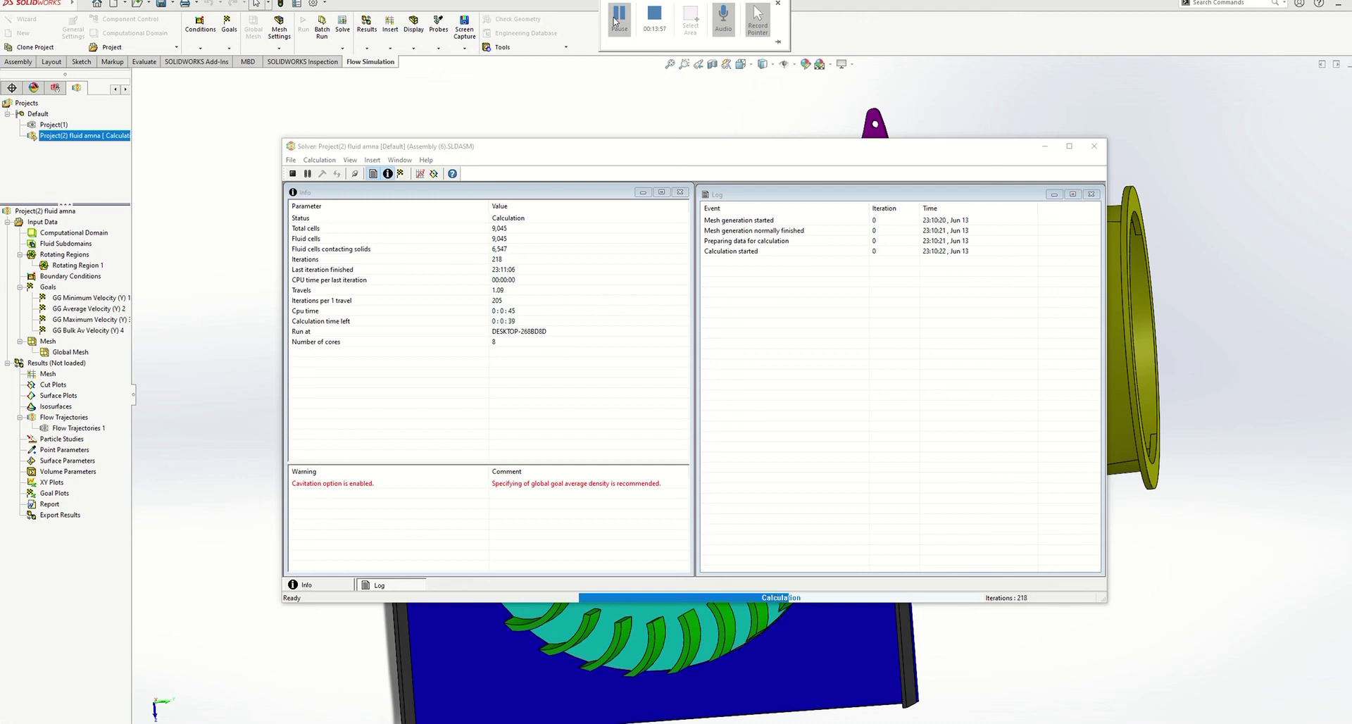
click(614, 21)
click(612, 23)
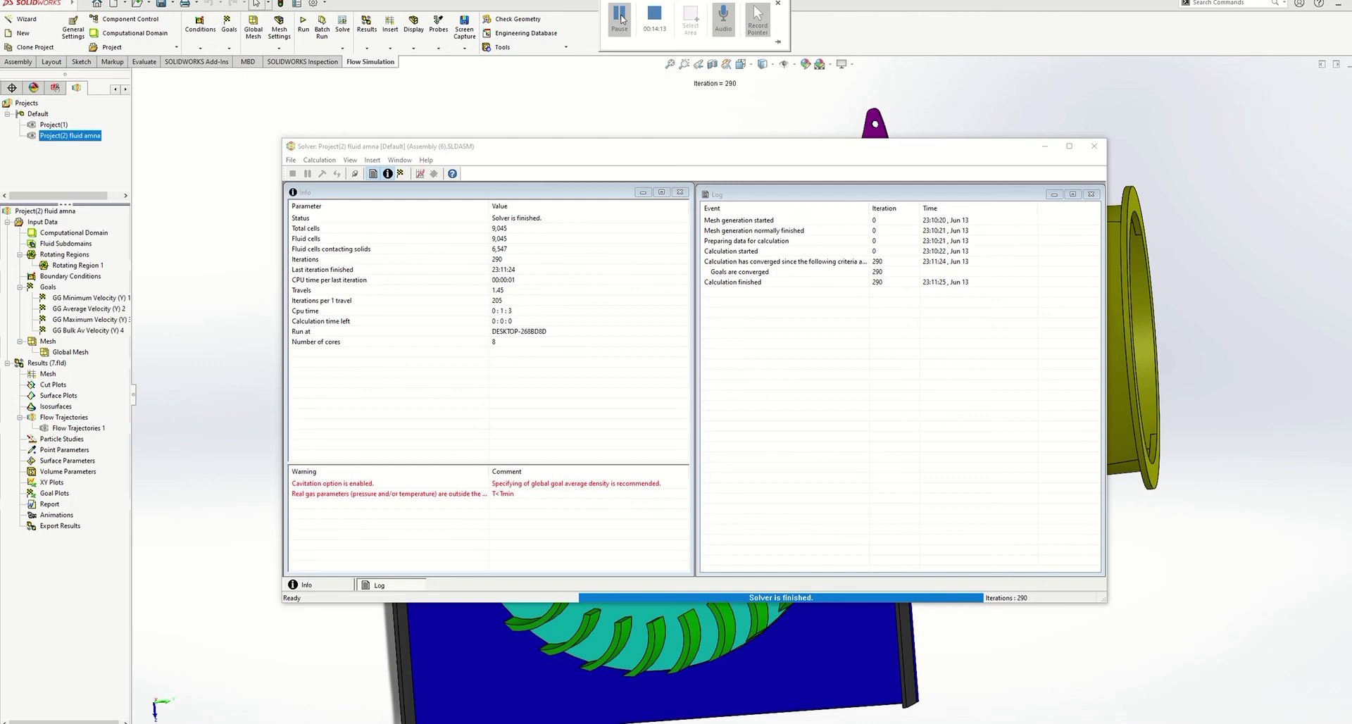
Step: Close the finished solver window and show all flow trajectories for the new guide vane position
click(1094, 146)
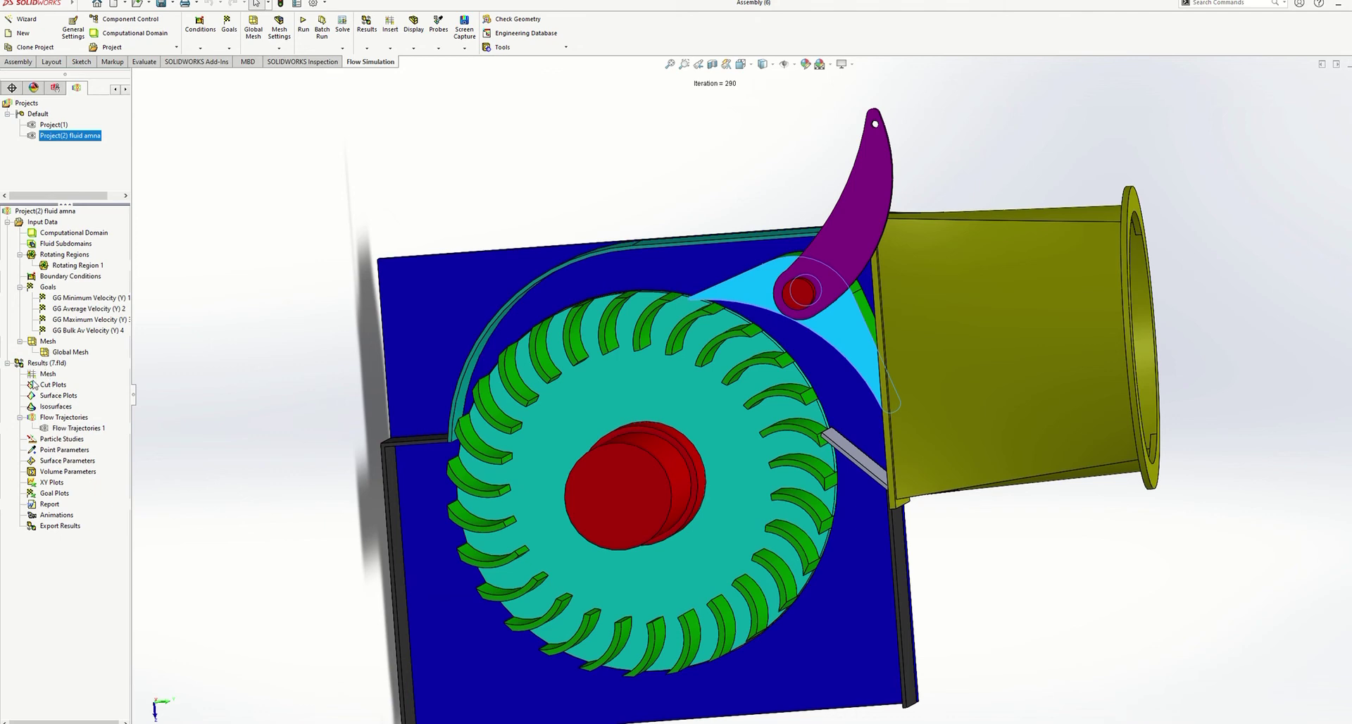
right_click(47, 418)
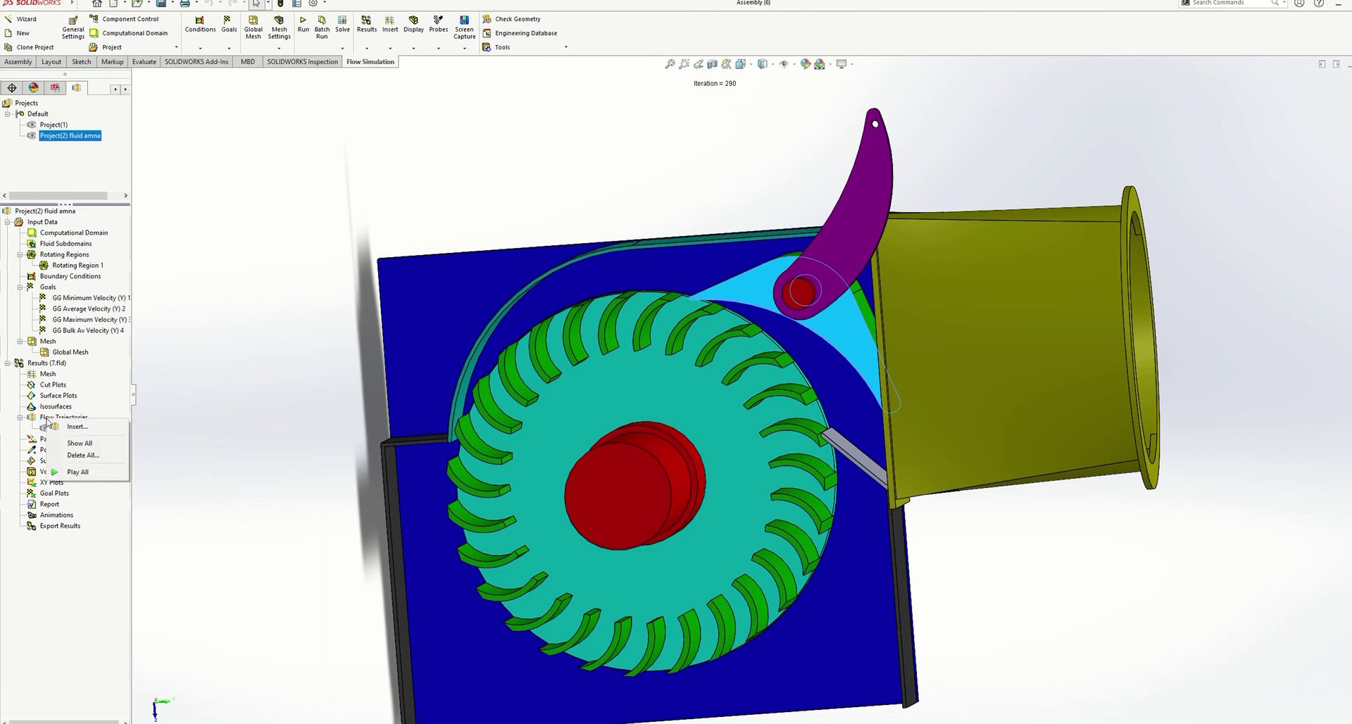
click(79, 444)
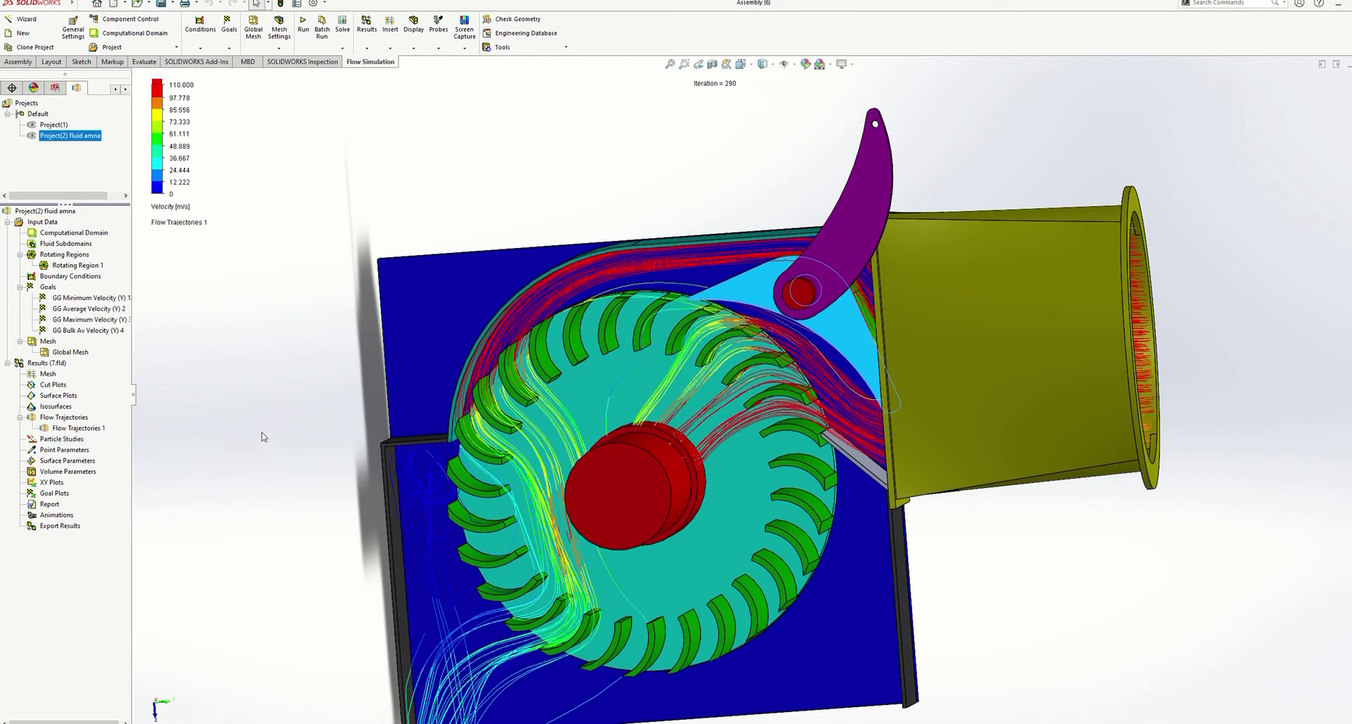
Step: Inspect the flow through the turbine at the new guide vane position, including with the trajectories' legend parameter changed to Pressure
key(f)
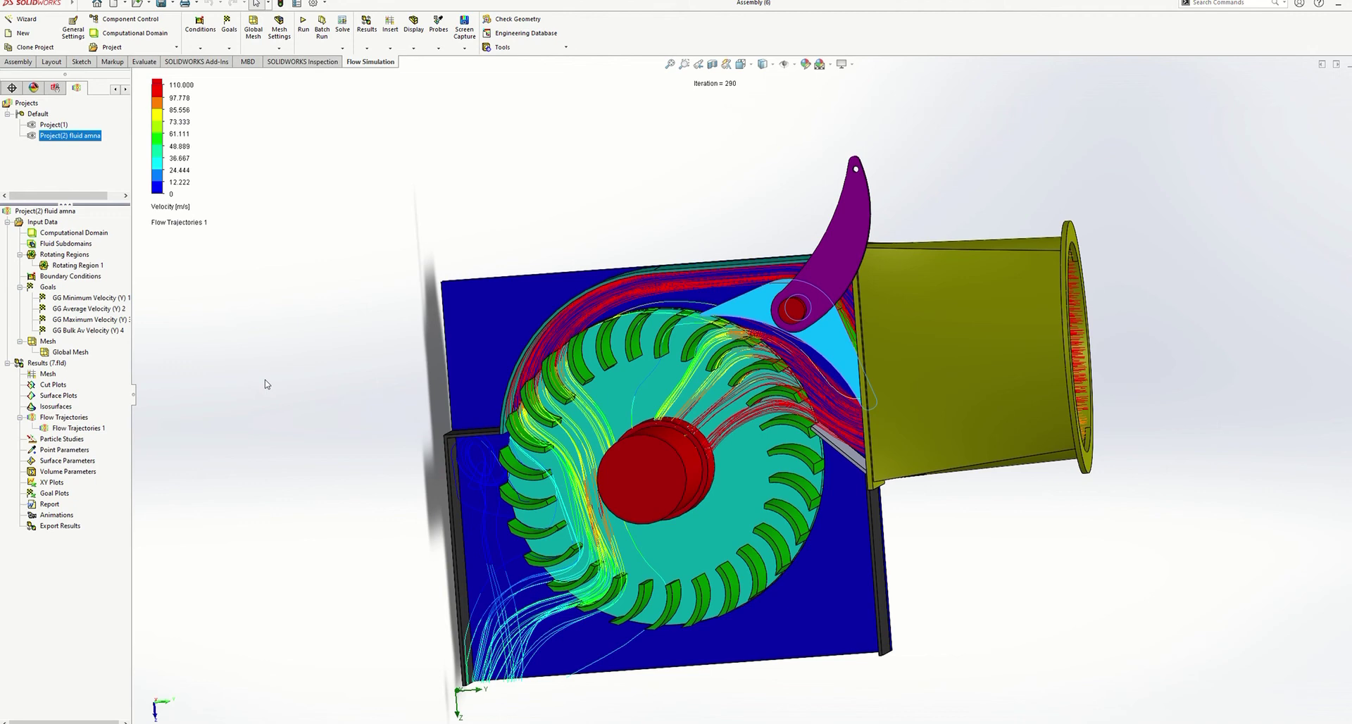
scroll(423, 286, down, 4)
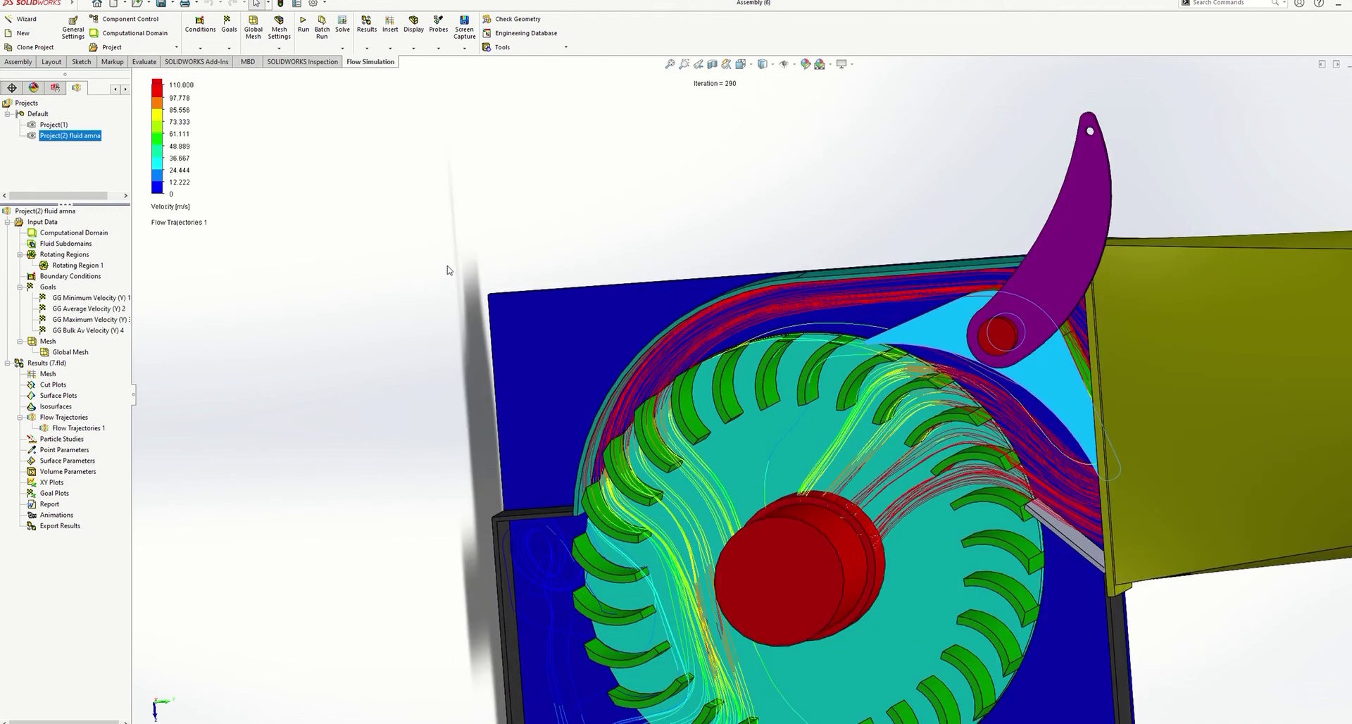
mouse_move(502, 236)
middle_down()
mouse_move(467, 207)
mouse_move(483, 187)
mouse_move(519, 199)
mouse_move(467, 208)
mouse_move(513, 221)
middle_up()
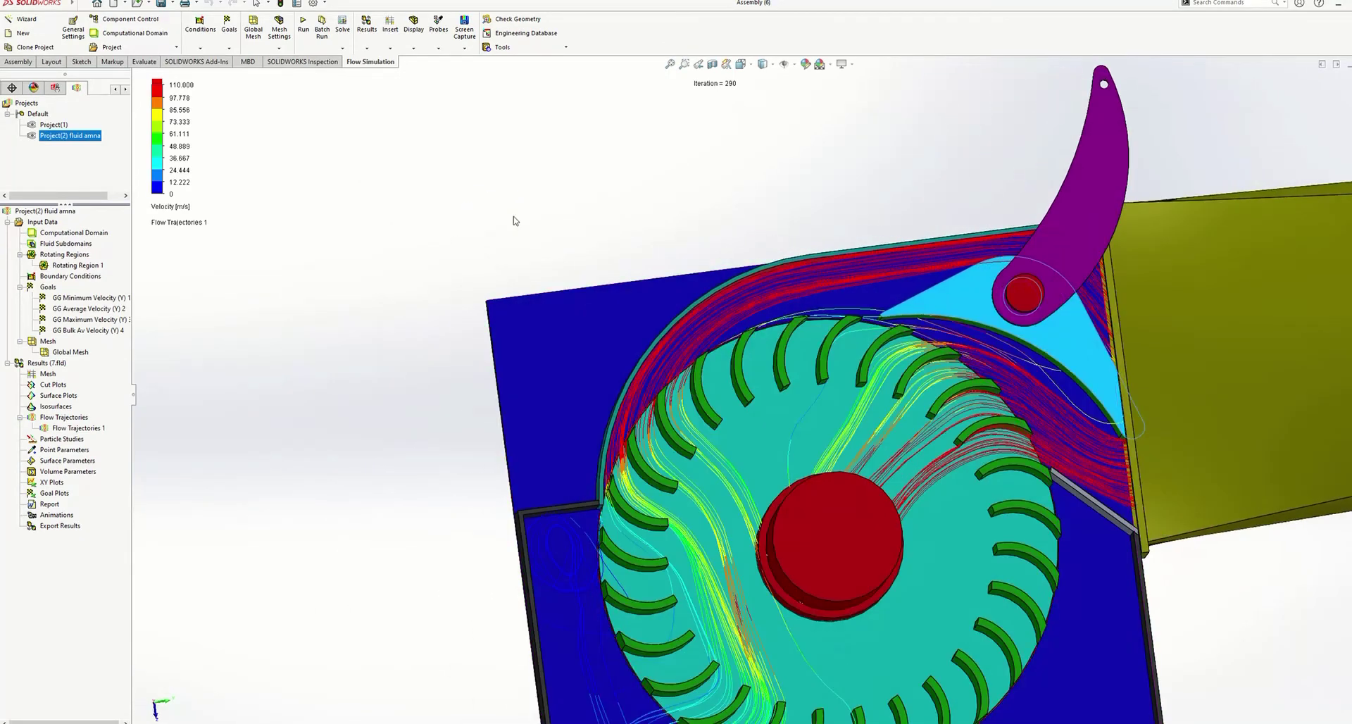
scroll(519, 223, up, 5)
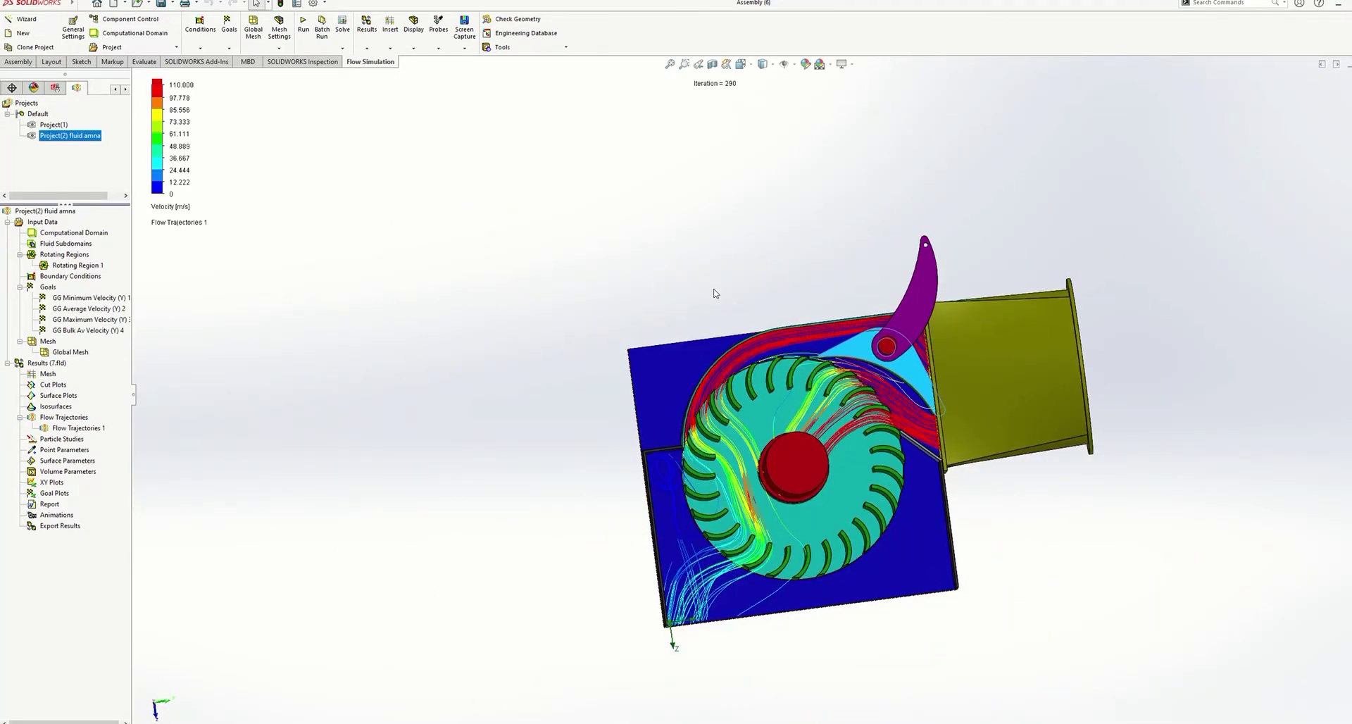
mouse_move(716, 293)
middle_down()
mouse_move(682, 287)
mouse_move(677, 311)
mouse_move(704, 305)
middle_up()
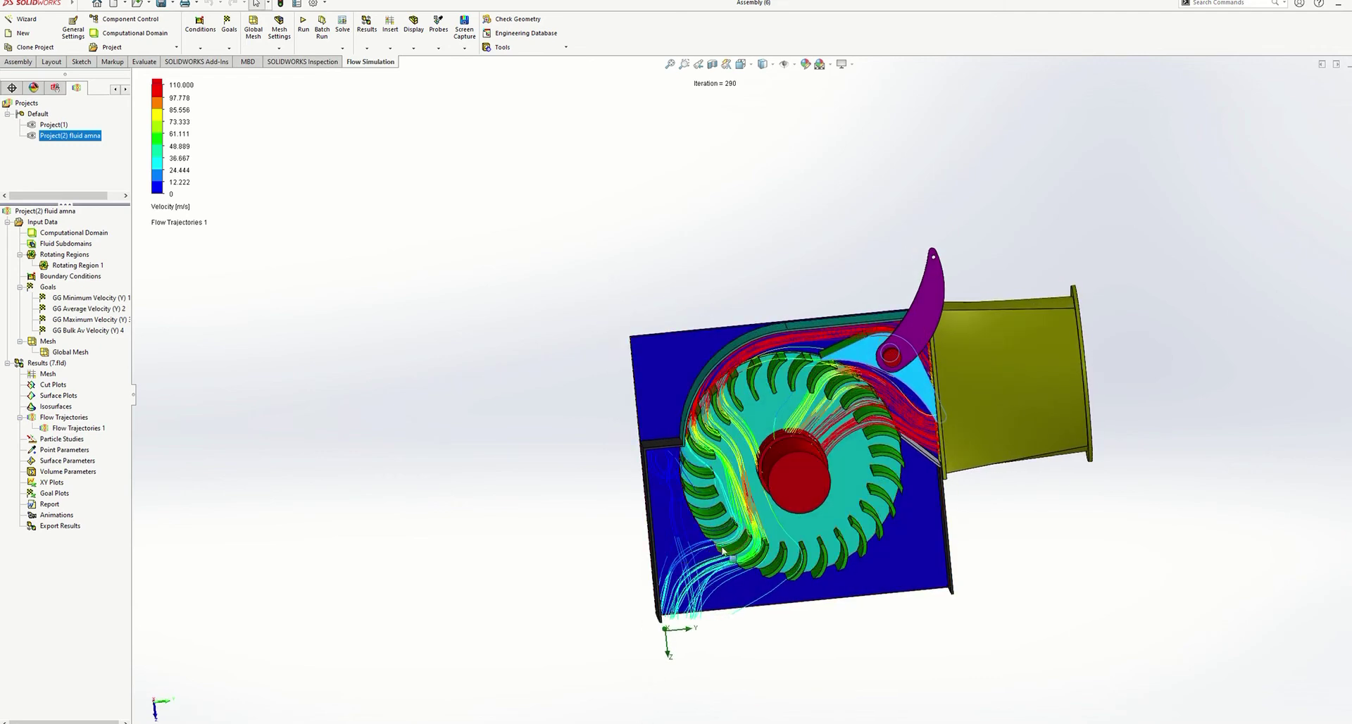
click(175, 208)
click(176, 210)
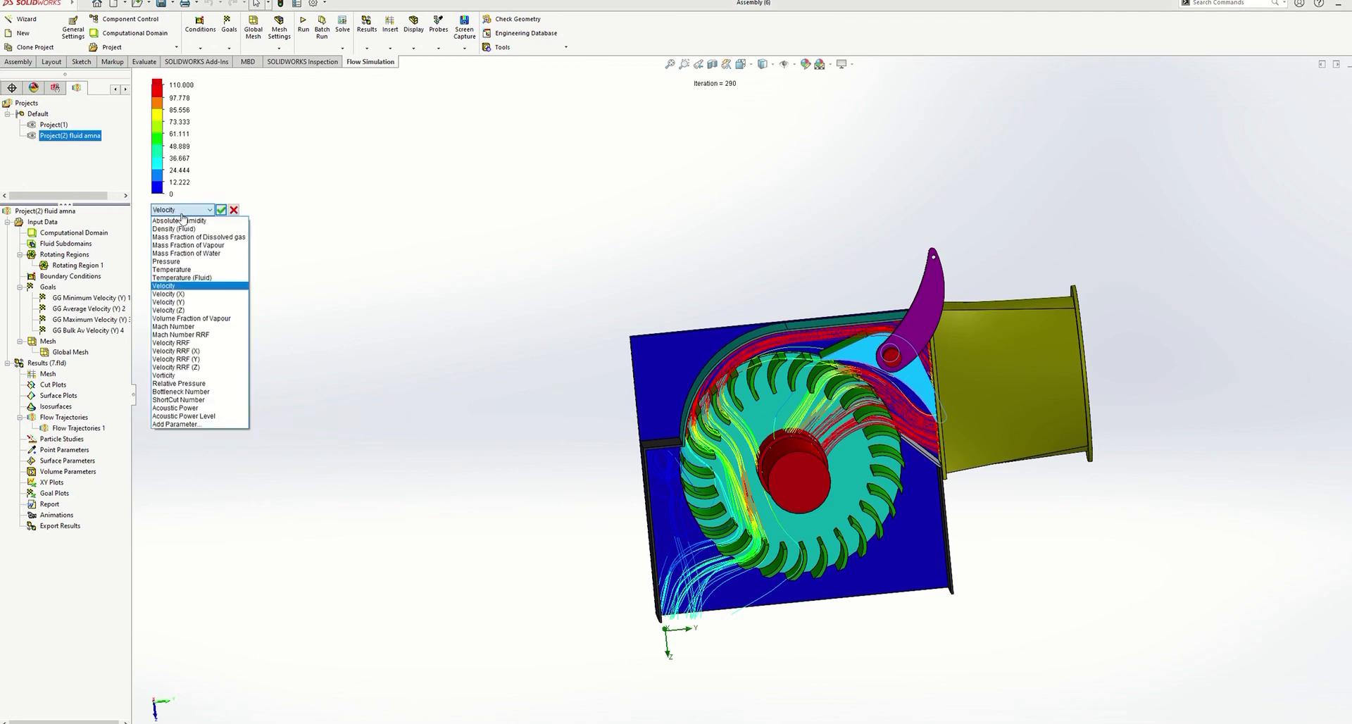
click(176, 262)
click(220, 210)
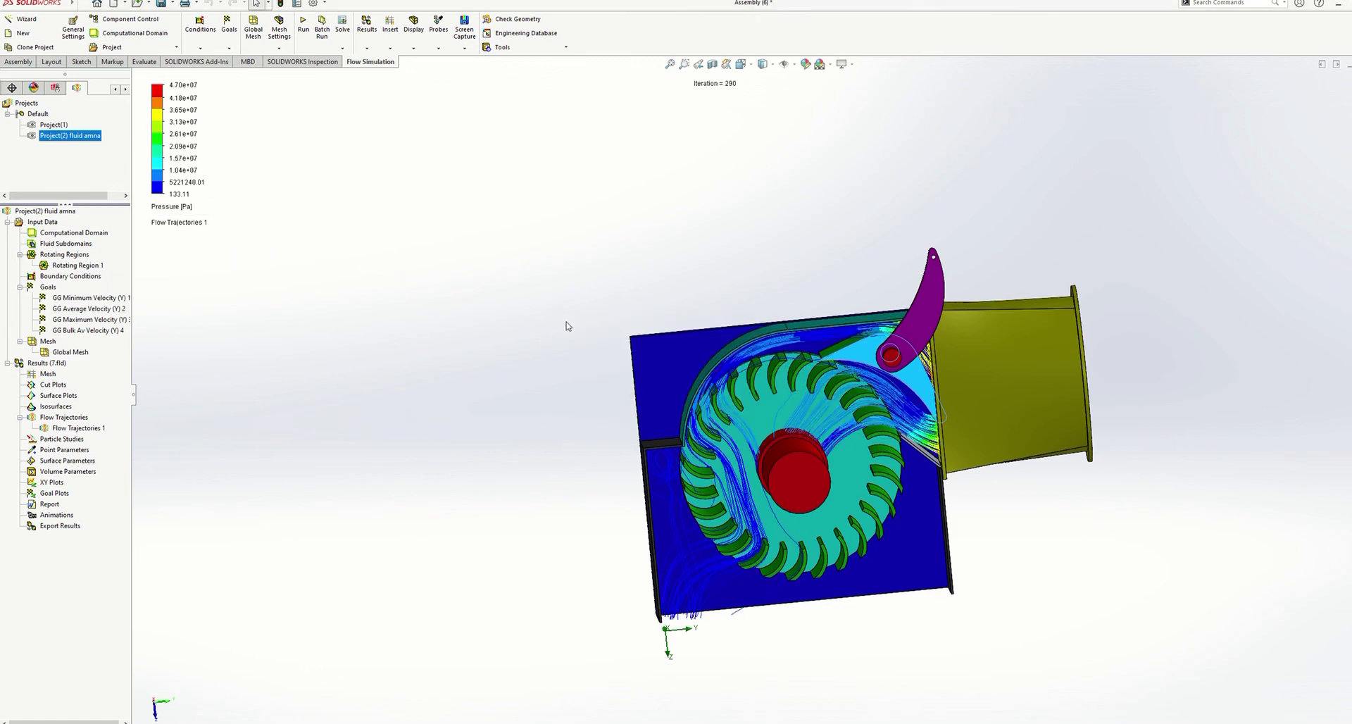
Step: Inspect the pressure-coloured trajectories at the inlet and runner, and set the legend parameter back to Velocity
scroll(542, 322, down, 1)
middle_drag(556, 305, 531, 293)
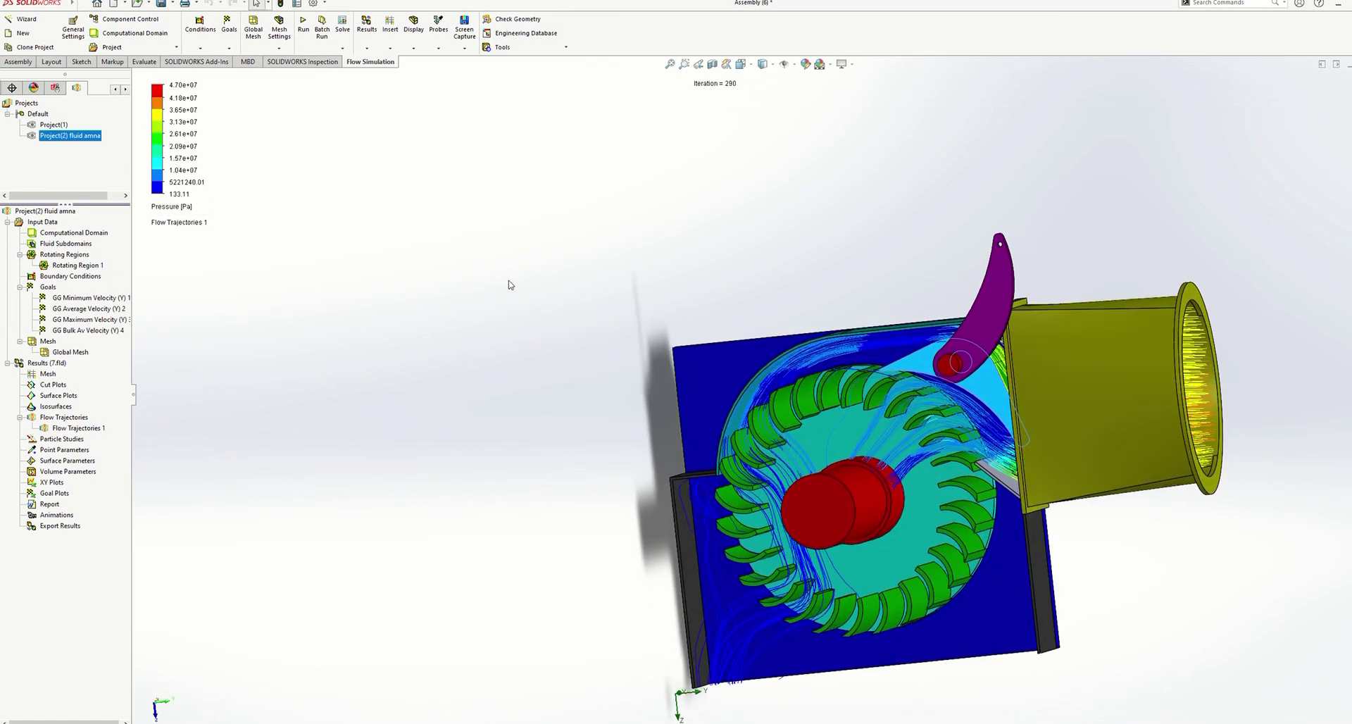
click(197, 207)
click(197, 210)
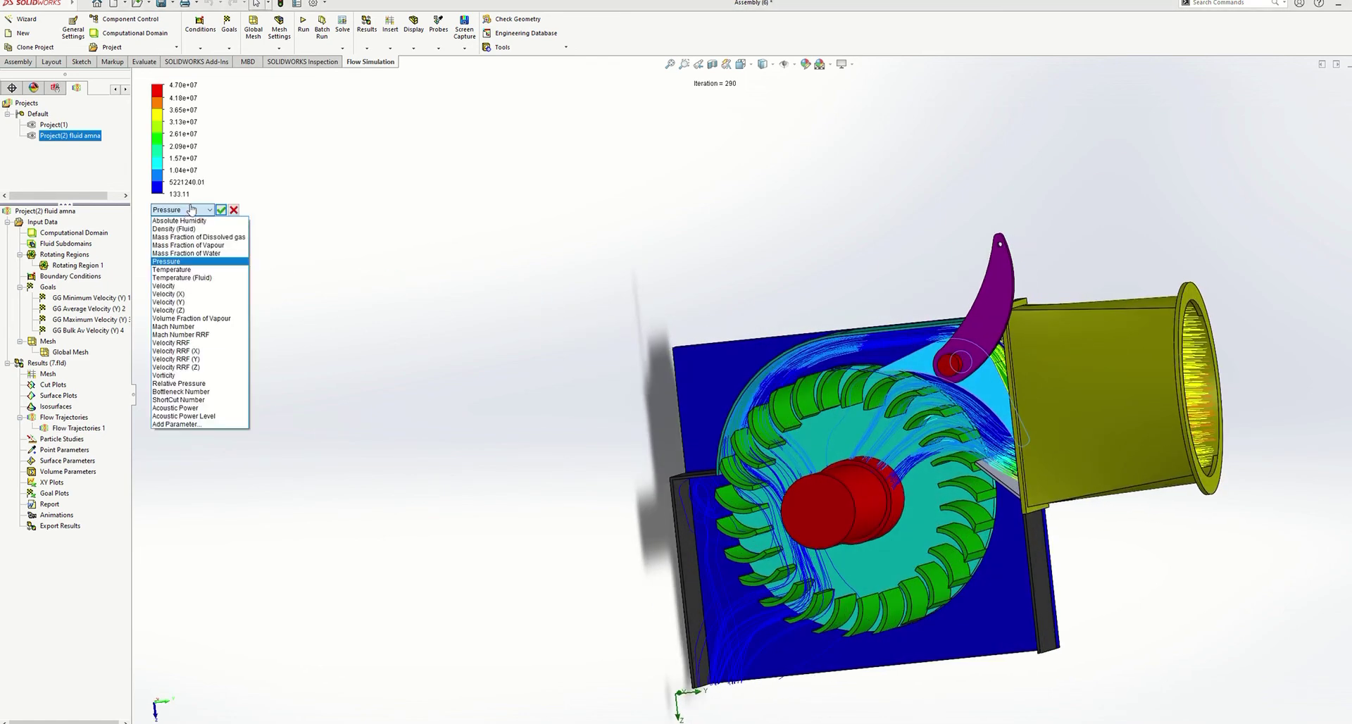
click(184, 286)
click(221, 210)
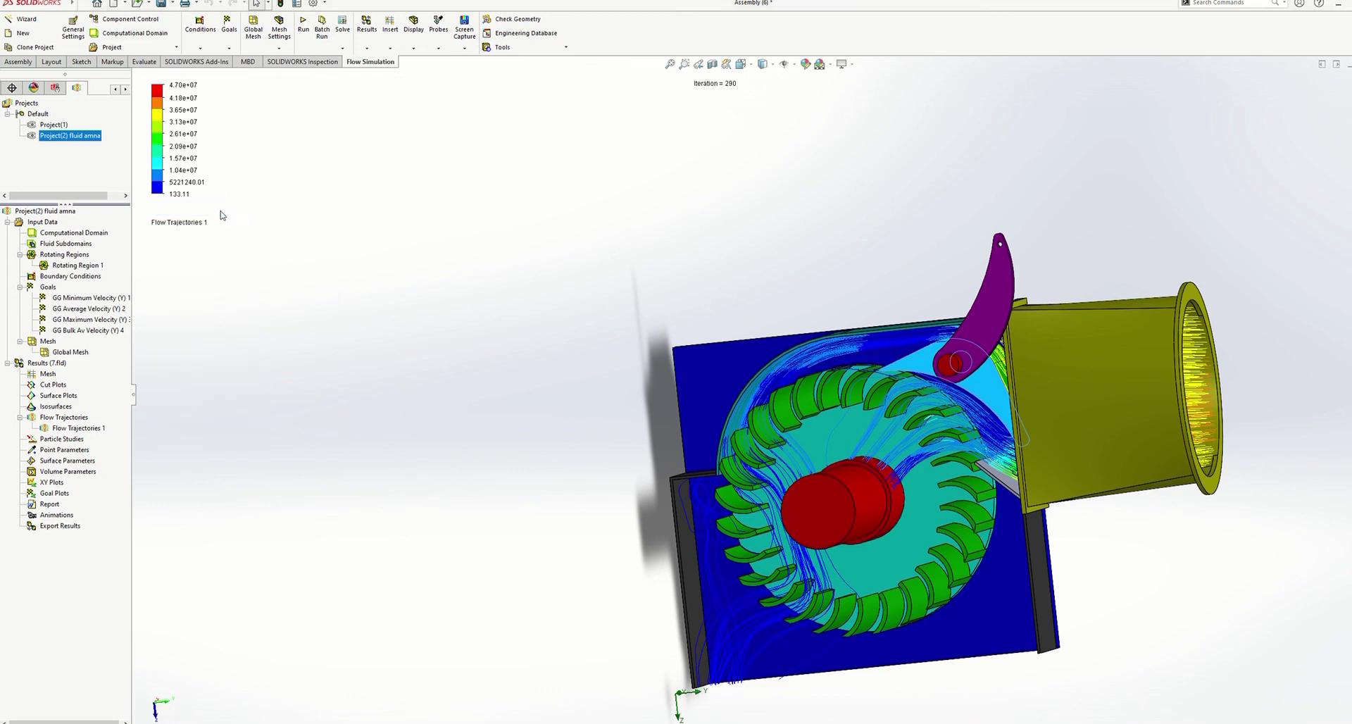